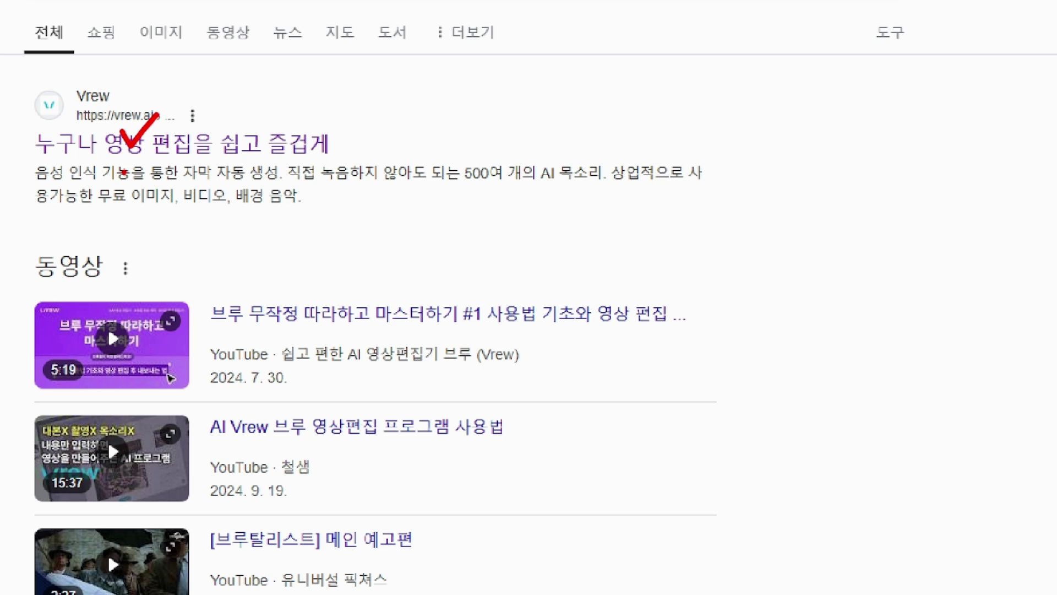
Step: Open the Vrew website from the search results and download the free Vrew installer
{"action": "left_click", "coordinate": [169, 153]}
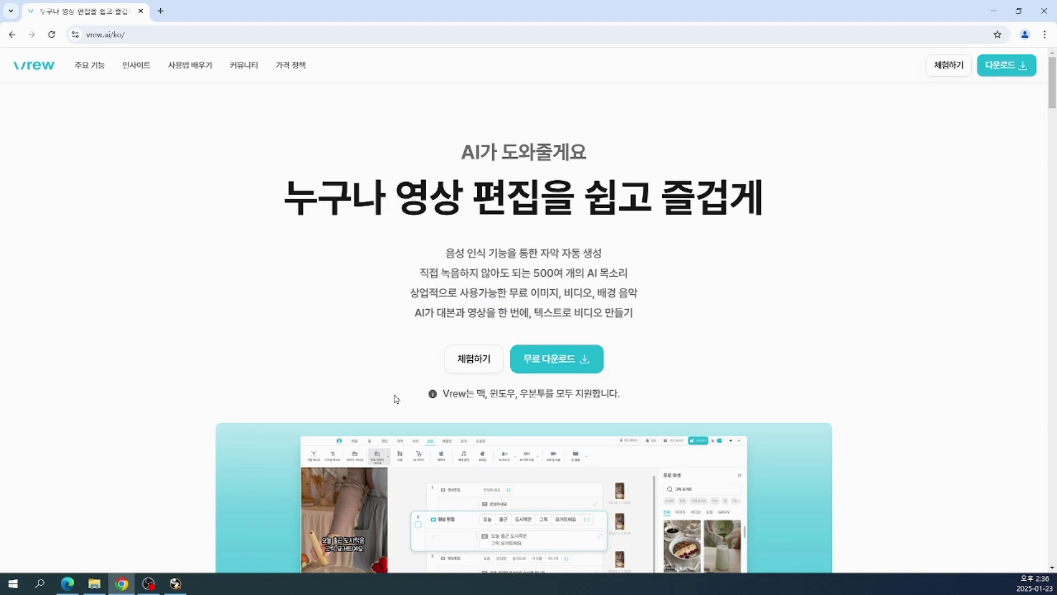
{"action": "left_click", "coordinate": [555, 363]}
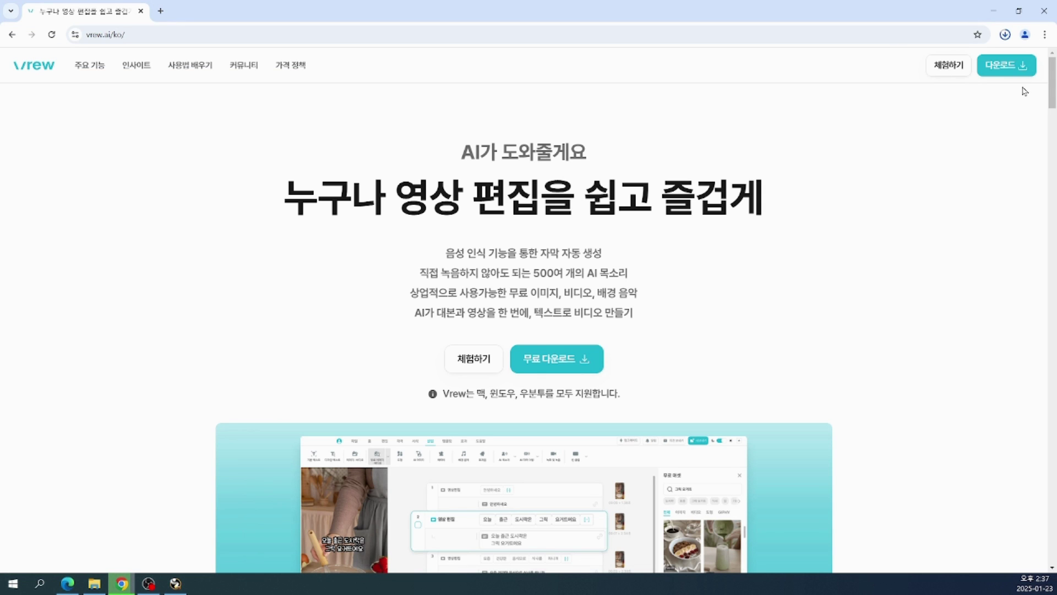
{"action": "left_click", "coordinate": [985, 71]}
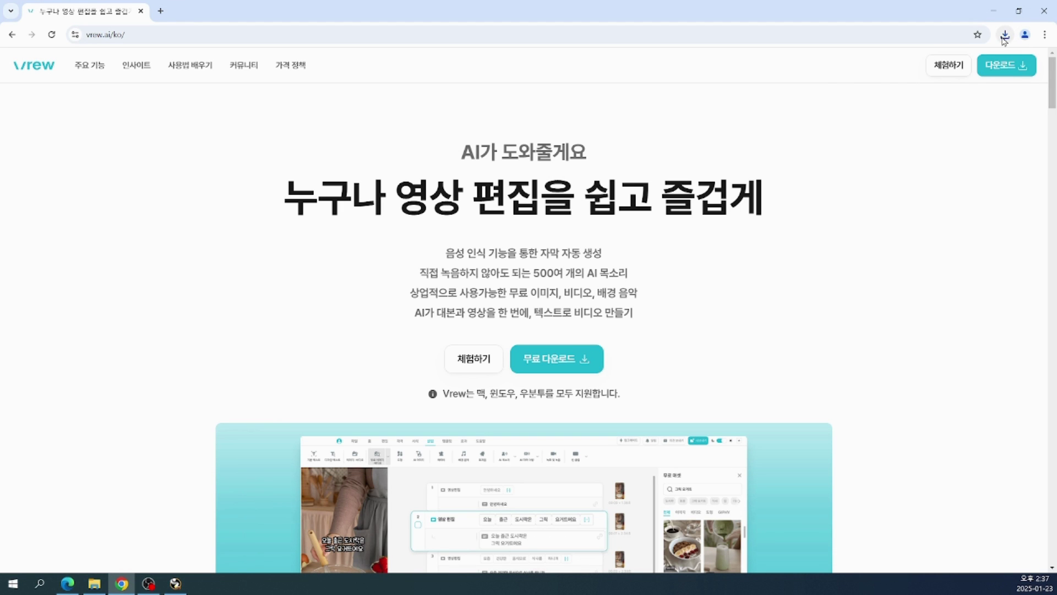
Step: Run the downloaded Vrew-Installer-2.10.1.exe from the browser's recent downloads
{"action": "left_click", "coordinate": [1005, 36]}
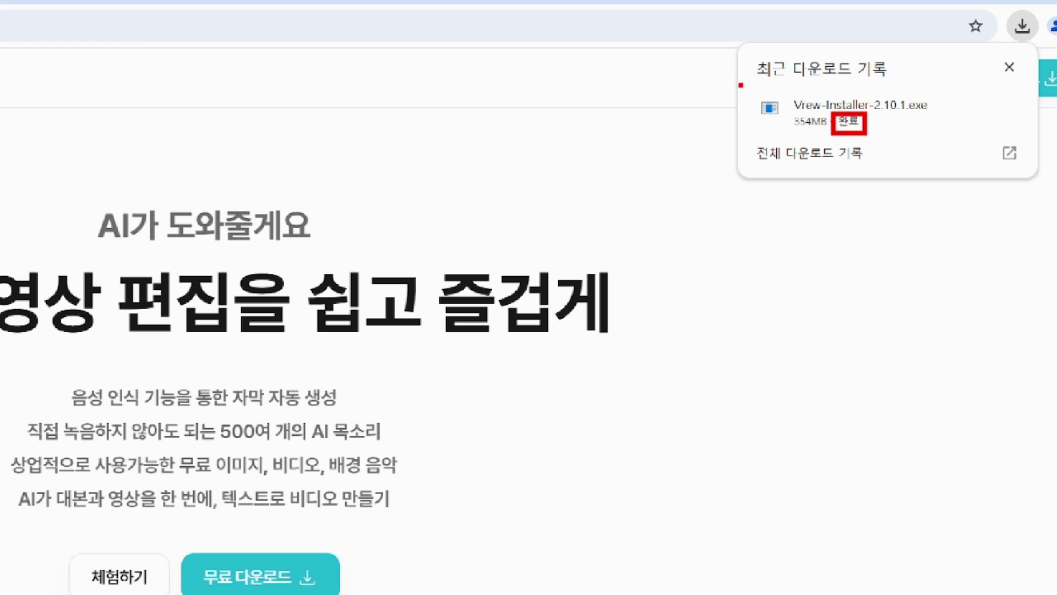
{"action": "mouse_move", "coordinate": [741, 86]}
{"action": "left_mouse_down"}
{"action": "mouse_move", "coordinate": [869, 136]}
{"action": "mouse_move", "coordinate": [934, 146]}
{"action": "left_mouse_up"}
{"action": "mouse_move", "coordinate": [824, 66]}
{"action": "left_mouse_down"}
{"action": "mouse_move", "coordinate": [850, 105]}
{"action": "mouse_move", "coordinate": [870, 60]}
{"action": "left_mouse_up"}
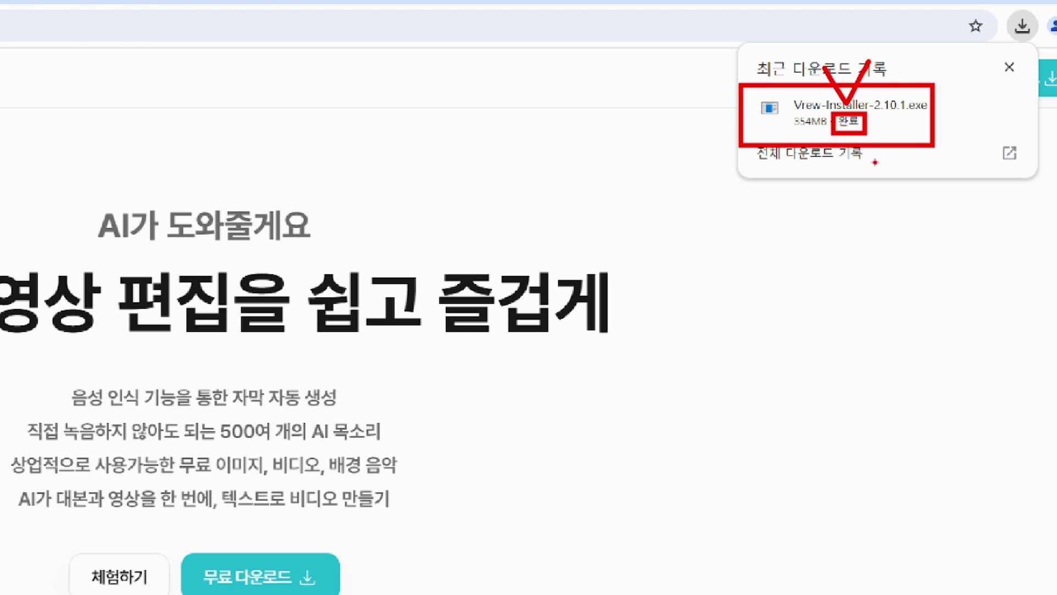
{"action": "left_click", "coordinate": [1023, 26]}
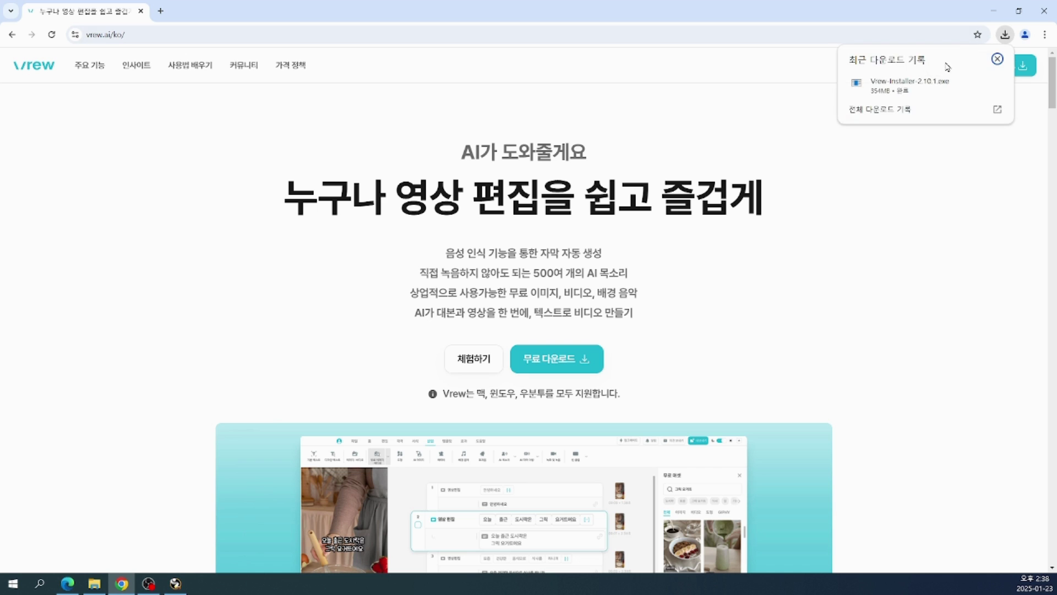
{"action": "left_click", "coordinate": [893, 88]}
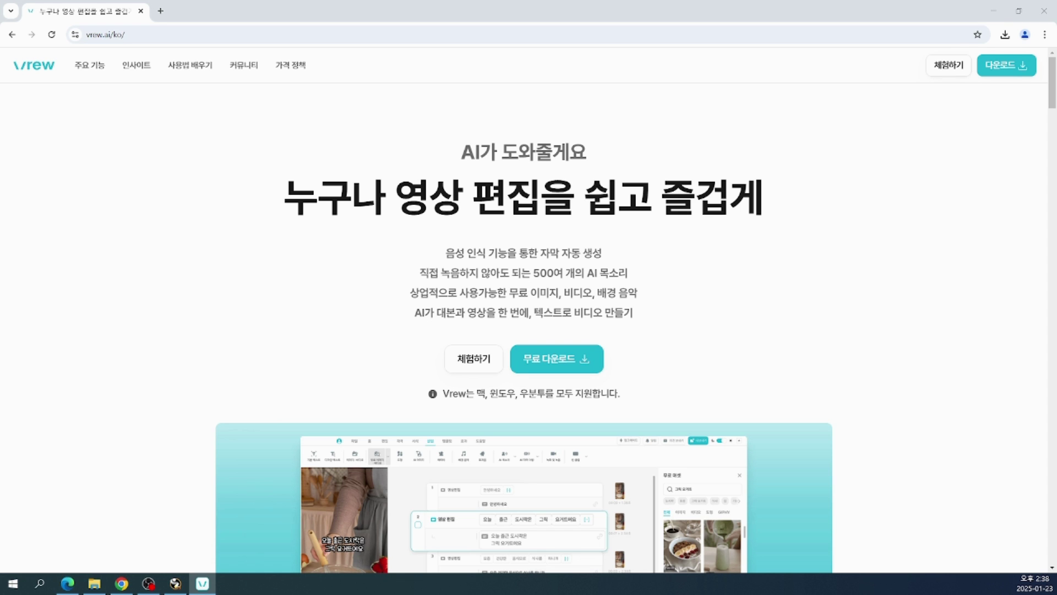
{"action": "left_click_drag", "start_coordinate": [0, 156], "coordinate": [681, 82]}
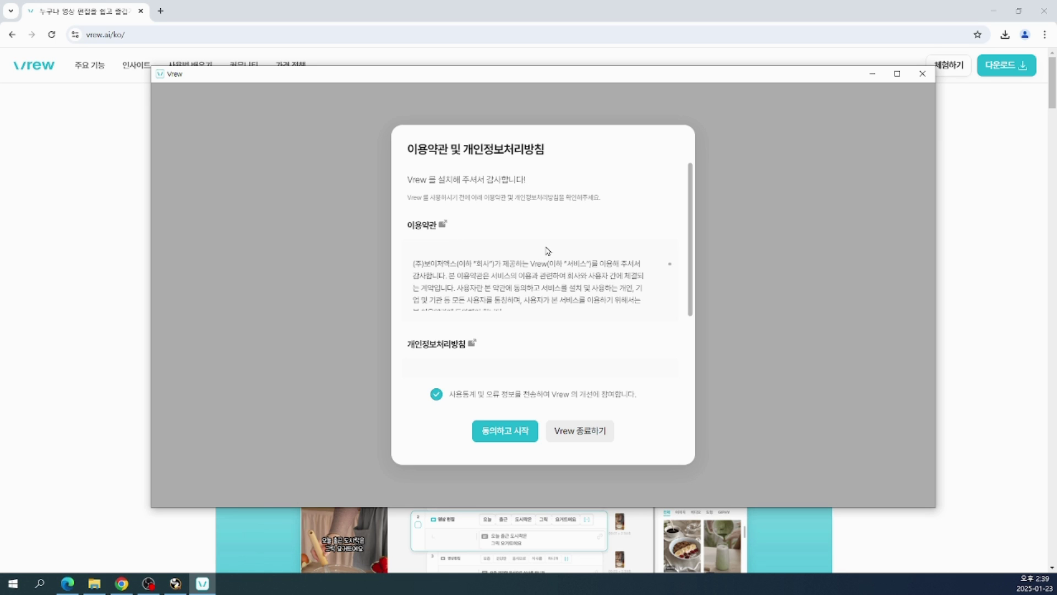
Step: Accept Vrew's terms of use and privacy policy with usage-statistics and error reporting left enabled, and start the program
{"action": "left_click", "coordinate": [437, 395]}
{"action": "left_click", "coordinate": [437, 396]}
{"action": "left_click", "coordinate": [438, 394]}
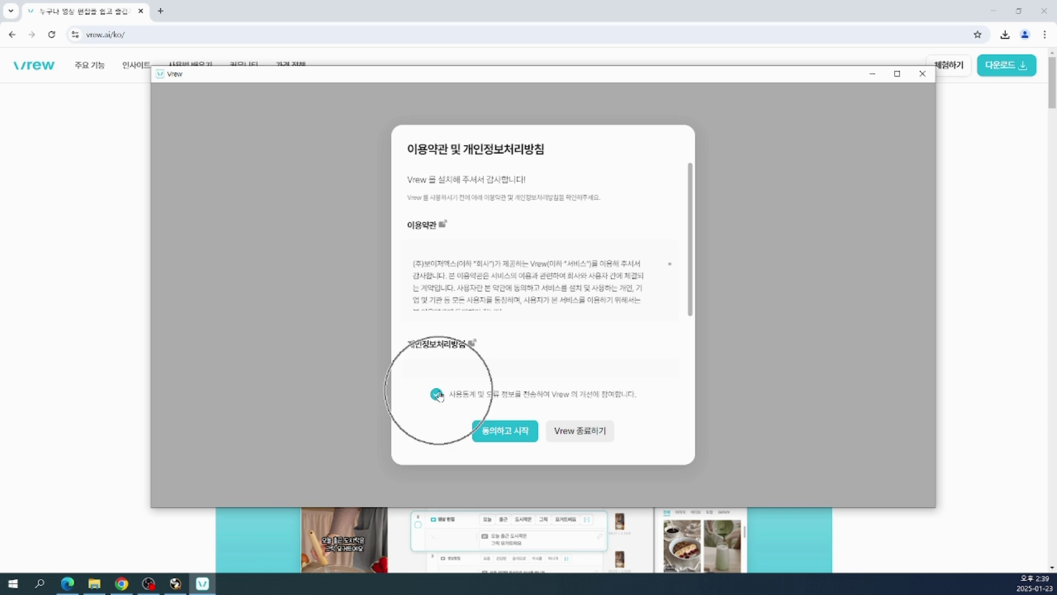
{"action": "left_click", "coordinate": [502, 438]}
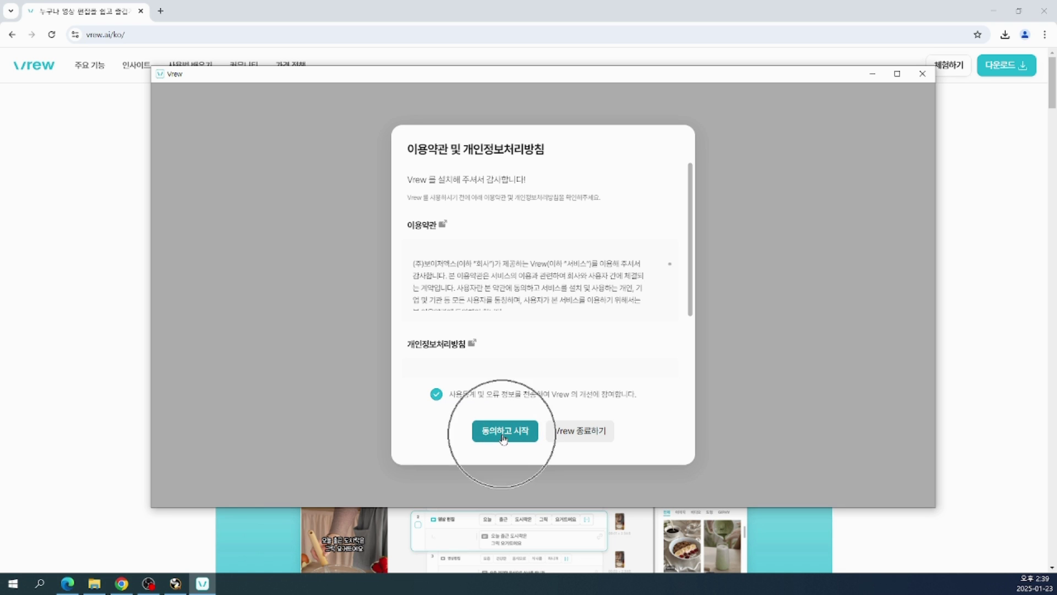
{"action": "left_click", "coordinate": [503, 438]}
{"action": "left_click", "coordinate": [503, 438]}
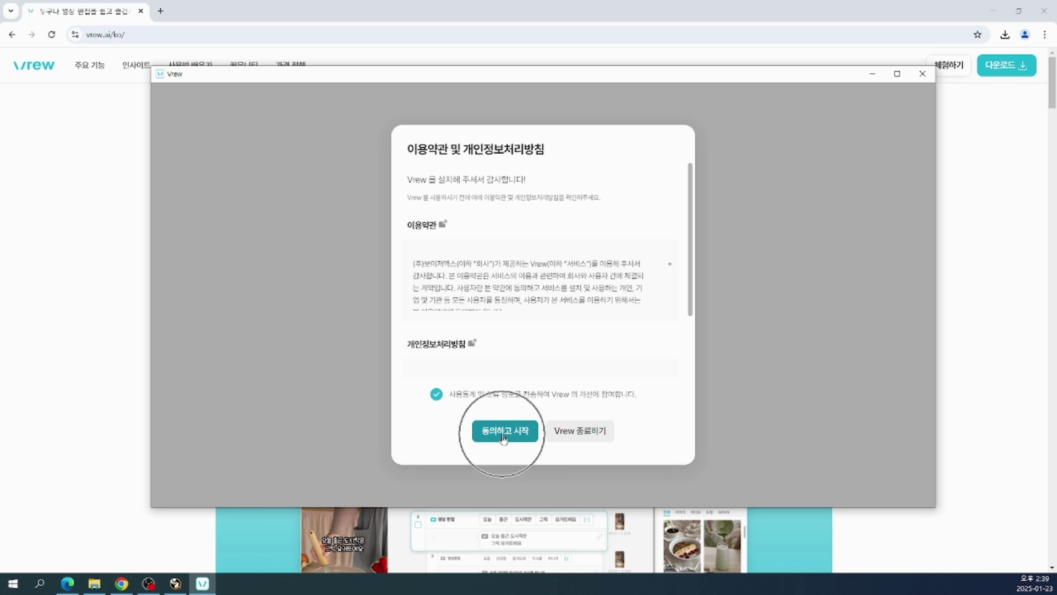
{"action": "left_click", "coordinate": [503, 437]}
{"action": "left_click", "coordinate": [503, 438]}
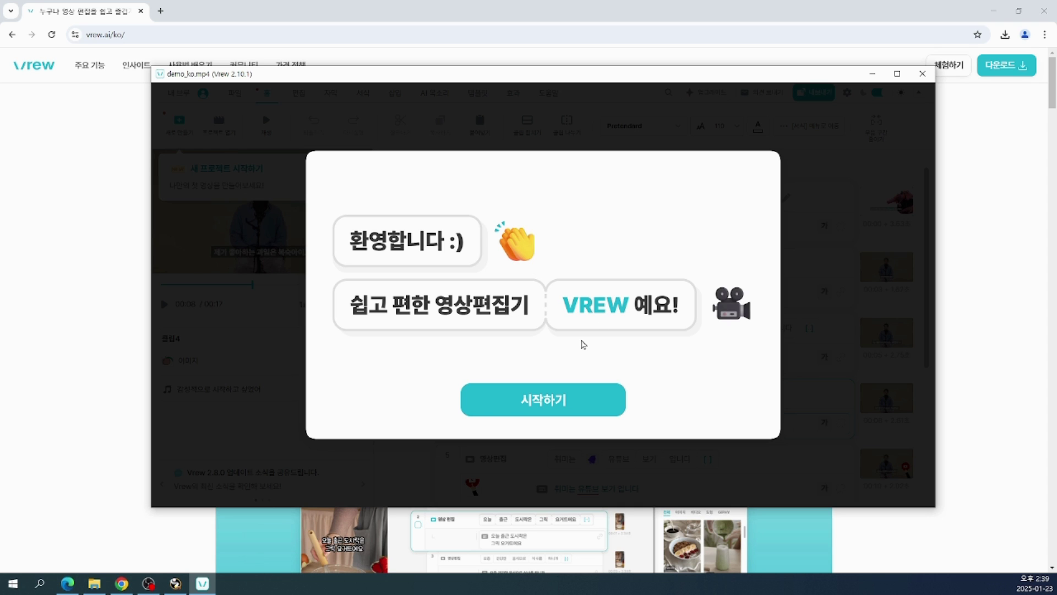
Step: Go past the welcome screen, close the sample video preview and maximize the Vrew window
{"action": "left_click", "coordinate": [548, 406]}
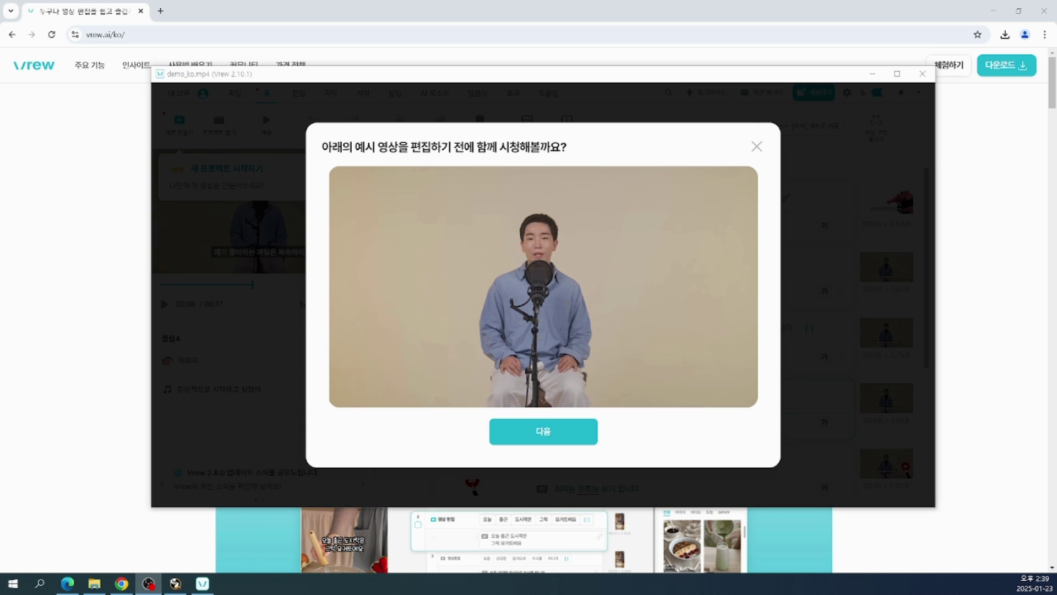
{"action": "mouse_move", "coordinate": [389, 259]}
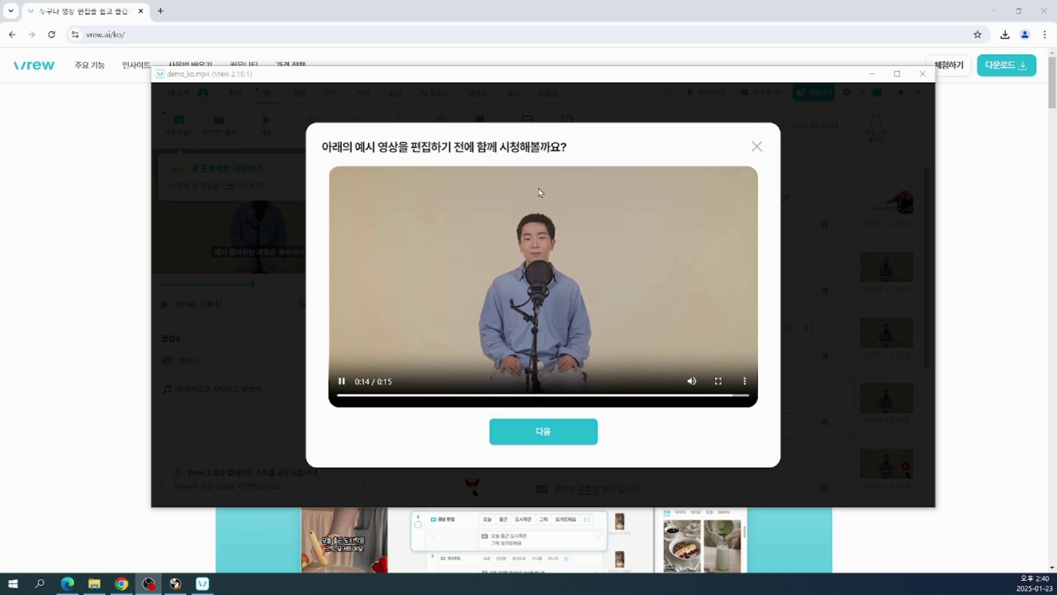
{"action": "left_click", "coordinate": [757, 147]}
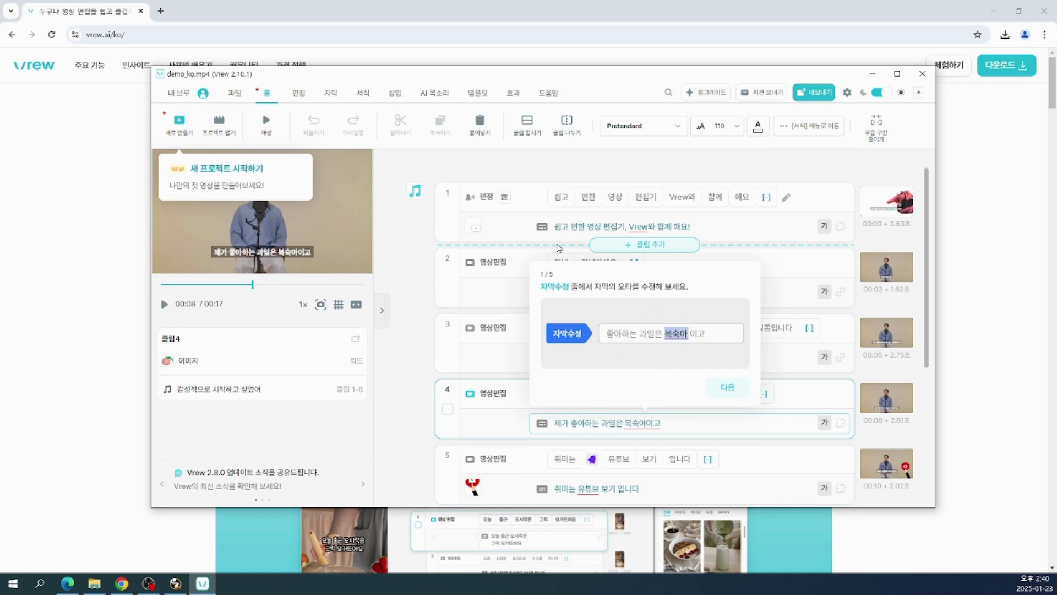
{"action": "left_click", "coordinate": [898, 77]}
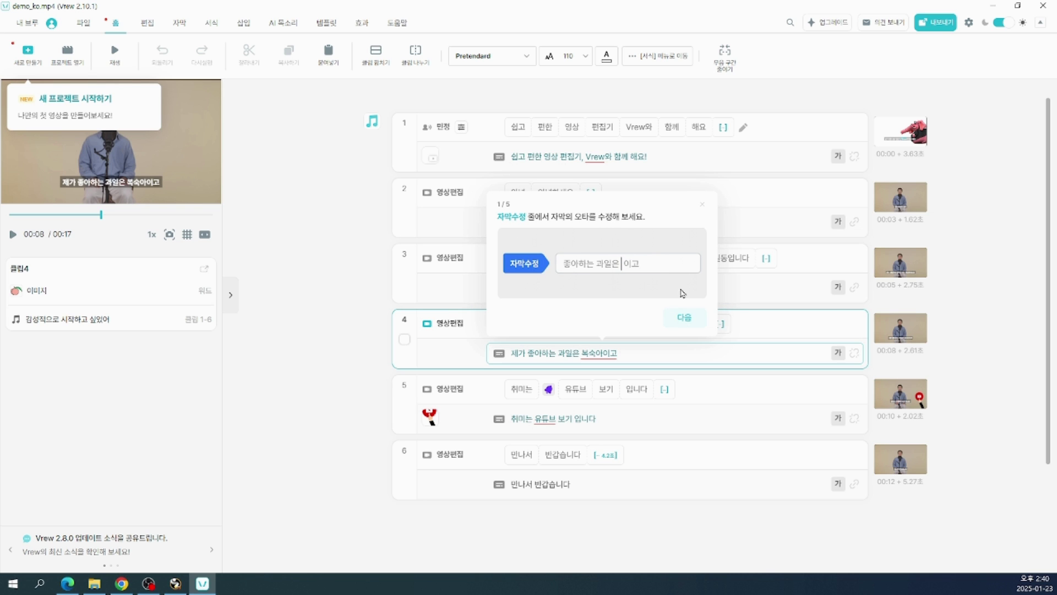
Step: Correct the typo in clip 4's subtitle so that it reads "제가 좋아하는 과일은 복숭아이고"
{"action": "left_click", "coordinate": [684, 323]}
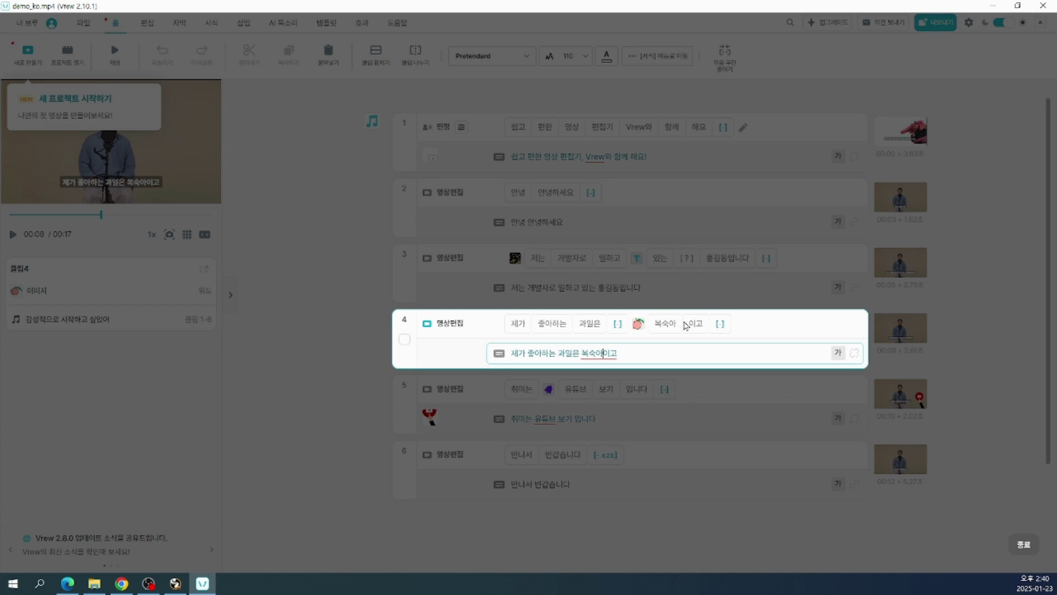
{"action": "key", "text": "BackSpace"}
{"action": "key", "text": "BackSpace"}
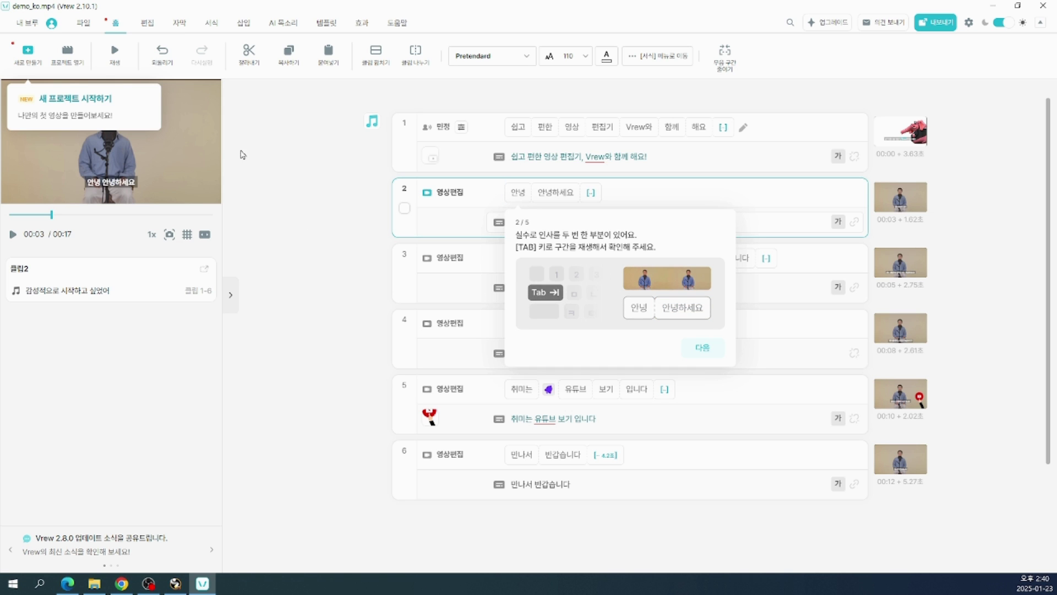
Step: Open the Vrew membership sign-up page from the account area and dismiss the browser's translation offer
{"action": "left_click", "coordinate": [31, 35]}
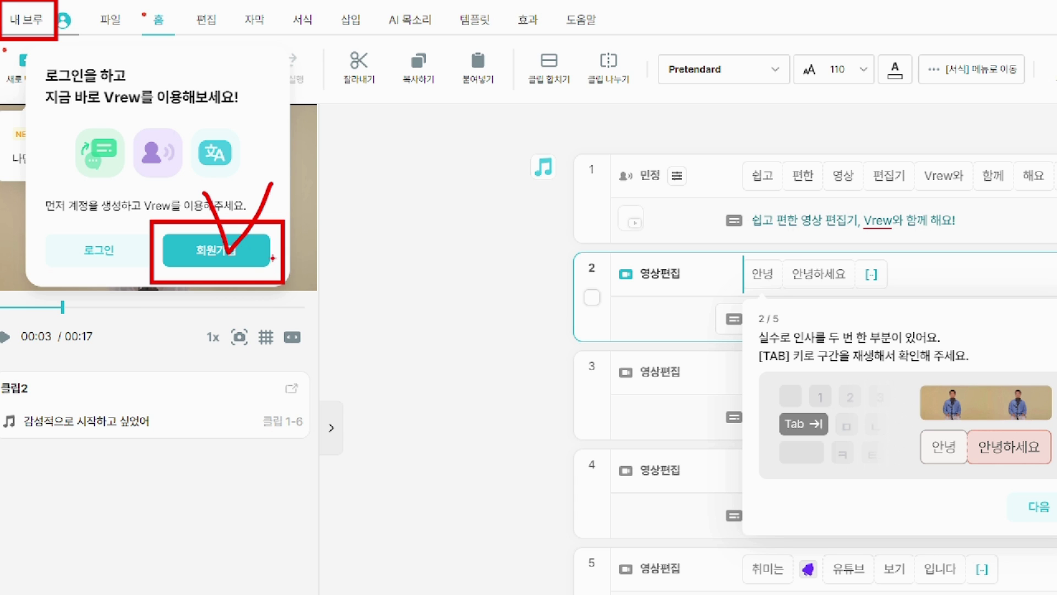
{"action": "mouse_move", "coordinate": [26, 20]}
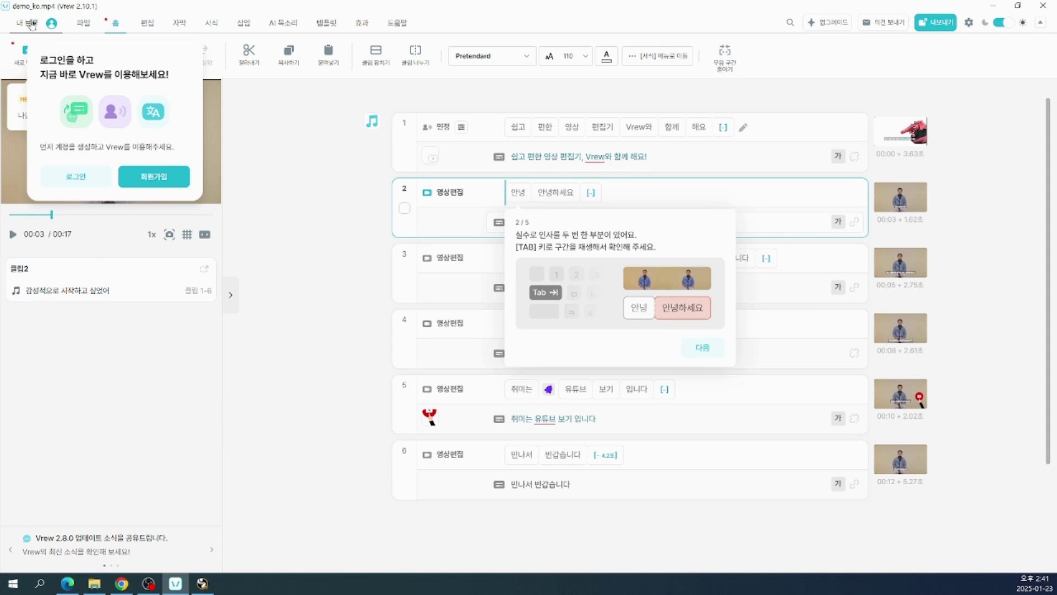
{"action": "left_click", "coordinate": [160, 176]}
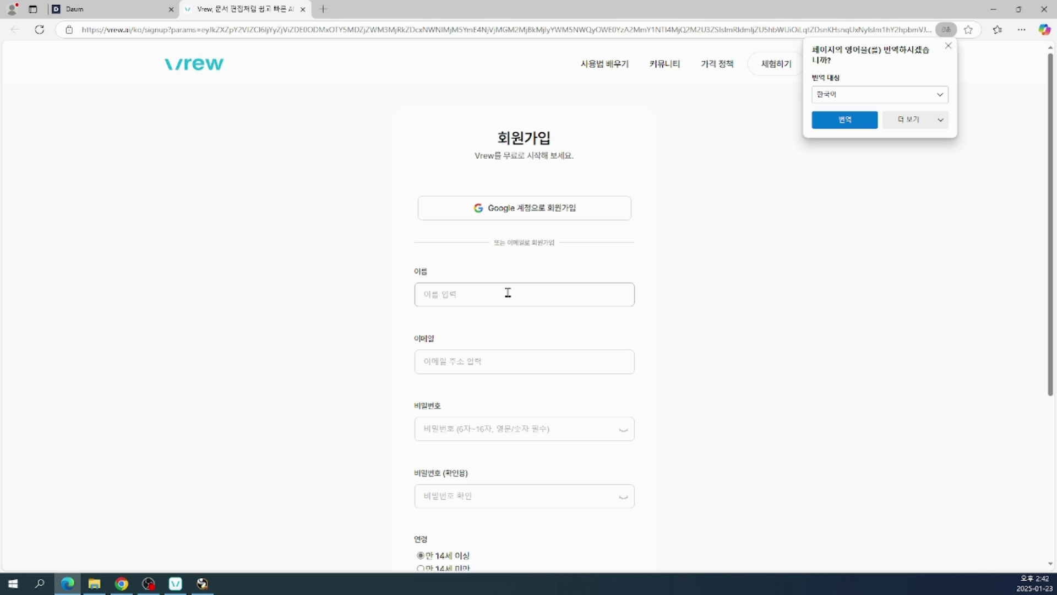
{"action": "left_click", "coordinate": [951, 52]}
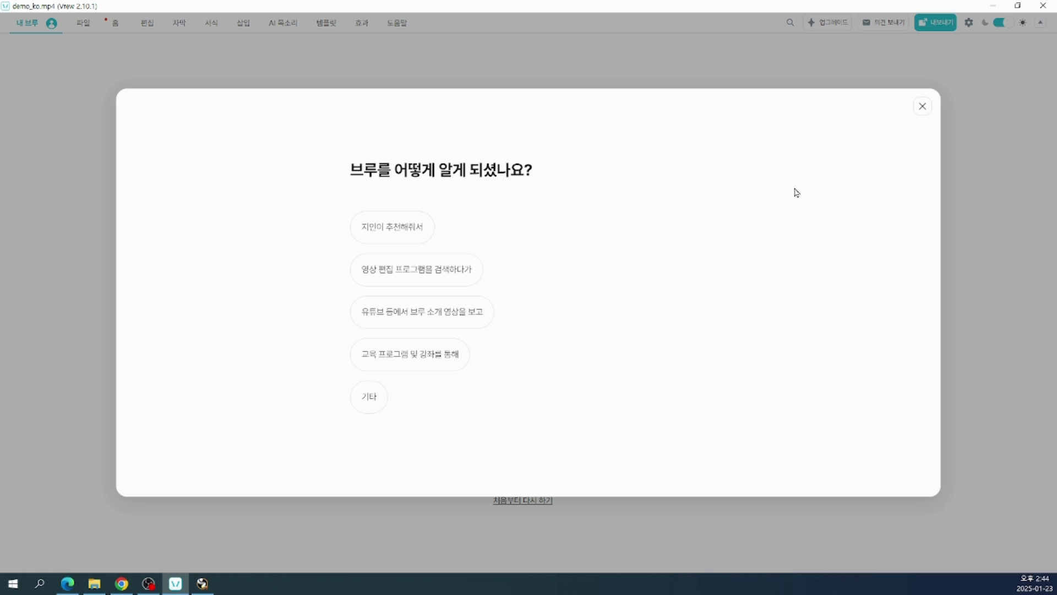
Step: Skip the referral survey, verify the e-mail address through Vrew's confirmation message and complete the sign-up in Vrew
{"action": "left_click", "coordinate": [923, 107]}
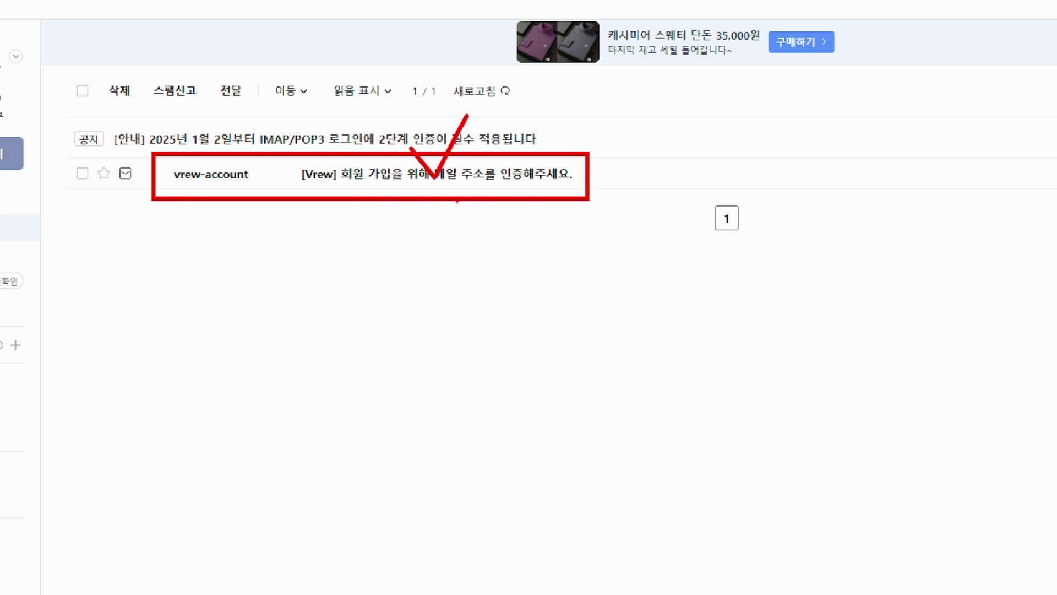
{"action": "left_click", "coordinate": [457, 175]}
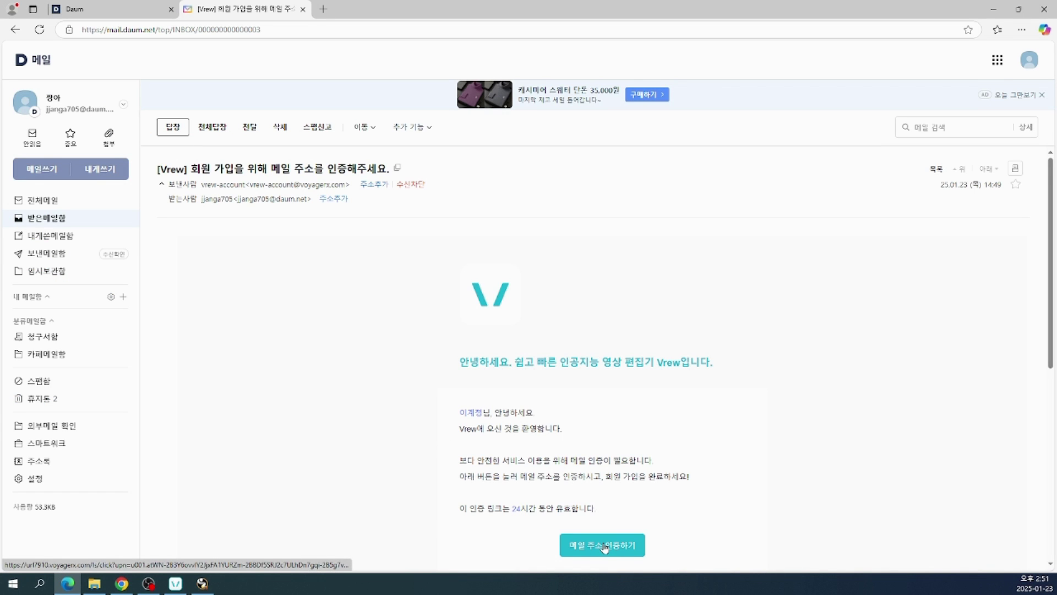
{"action": "left_click", "coordinate": [604, 545]}
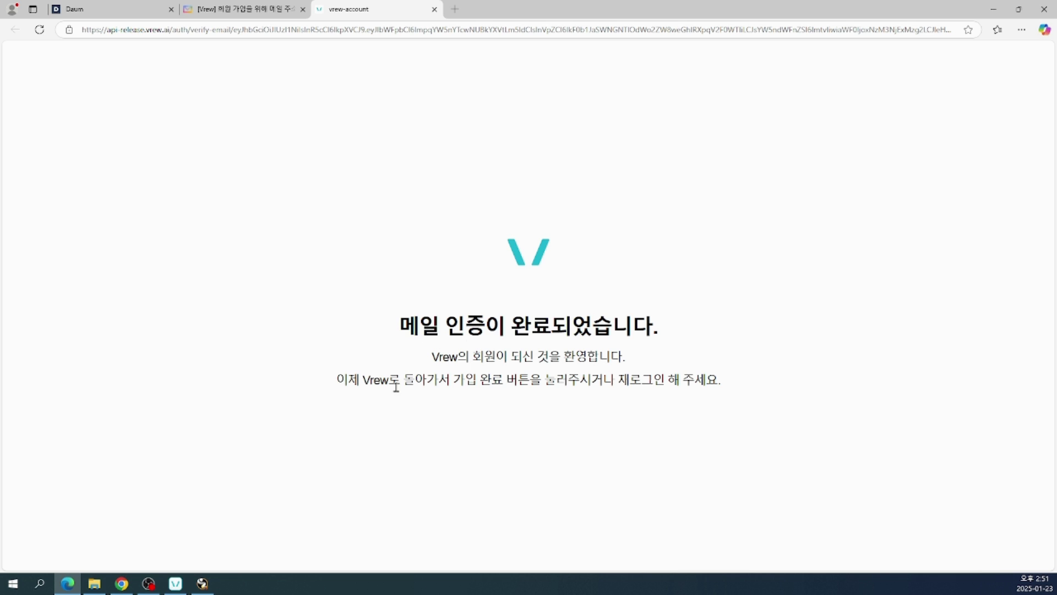
{"action": "left_click", "coordinate": [176, 583]}
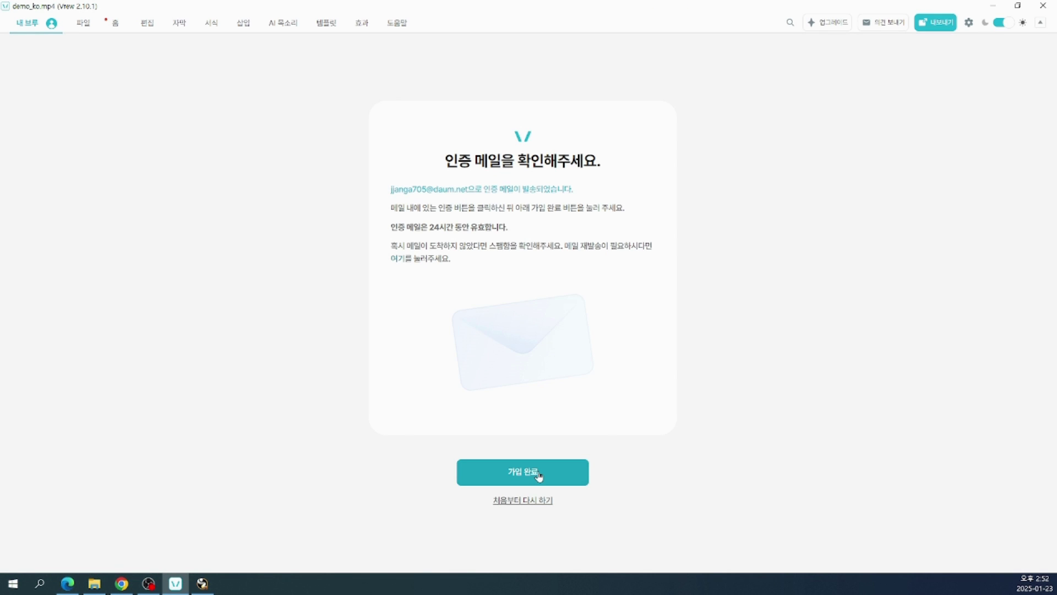
{"action": "left_click", "coordinate": [539, 476]}
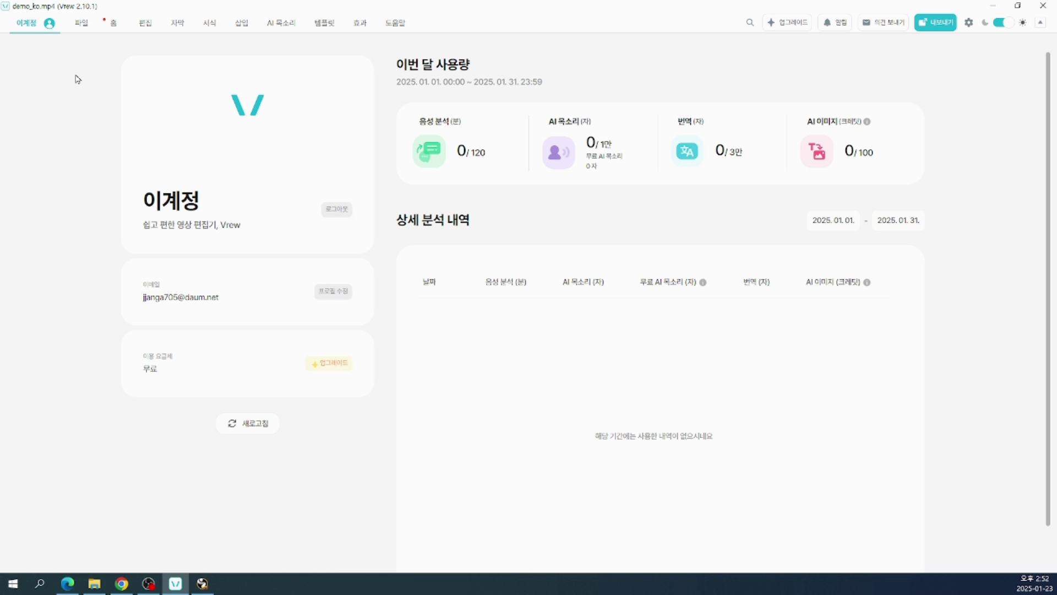
Step: Return to the demo project and examine the video-editing and subtitle rows of clips 1 and 2 alongside the preview
{"action": "left_click", "coordinate": [81, 24]}
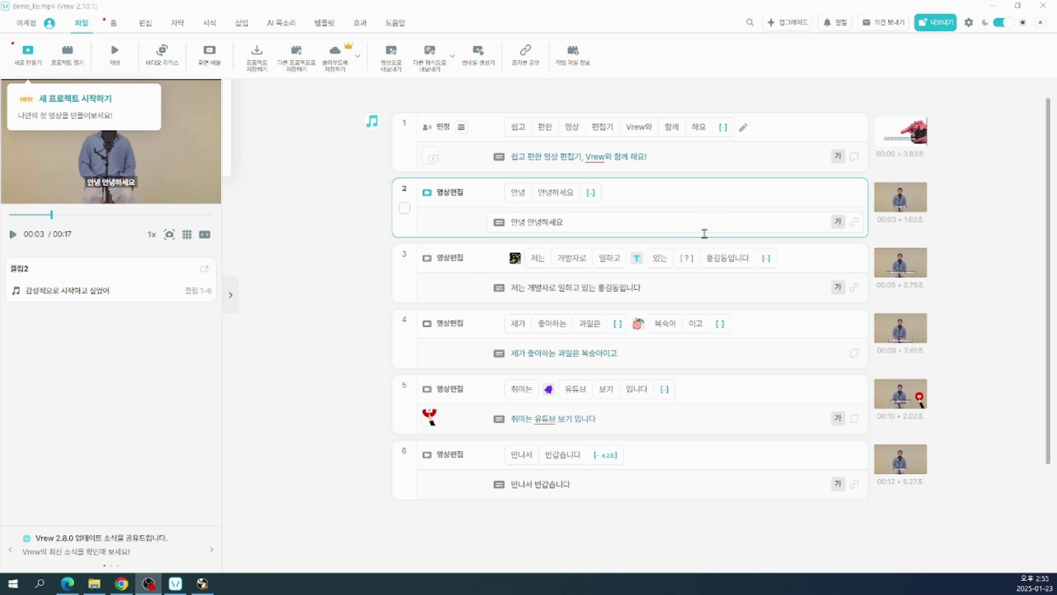
{"action": "mouse_move", "coordinate": [660, 248]}
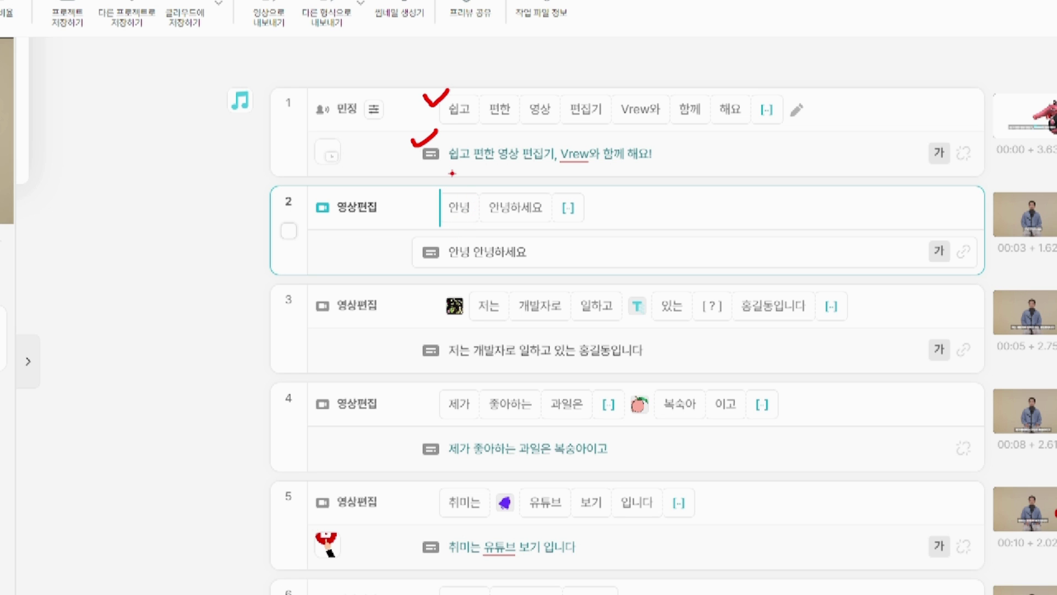
{"action": "left_click_drag", "start_coordinate": [452, 169], "coordinate": [621, 173]}
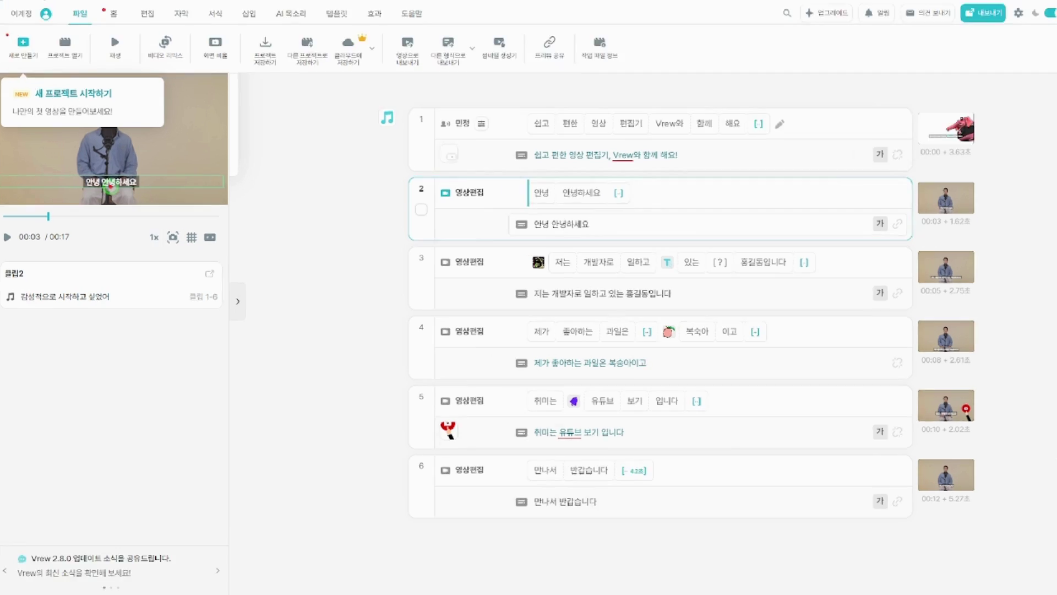
{"action": "mouse_move", "coordinate": [131, 186]}
{"action": "left_mouse_down"}
{"action": "mouse_move", "coordinate": [87, 193]}
{"action": "mouse_move", "coordinate": [71, 170]}
{"action": "mouse_move", "coordinate": [152, 146]}
{"action": "mouse_move", "coordinate": [160, 199]}
{"action": "left_mouse_up"}
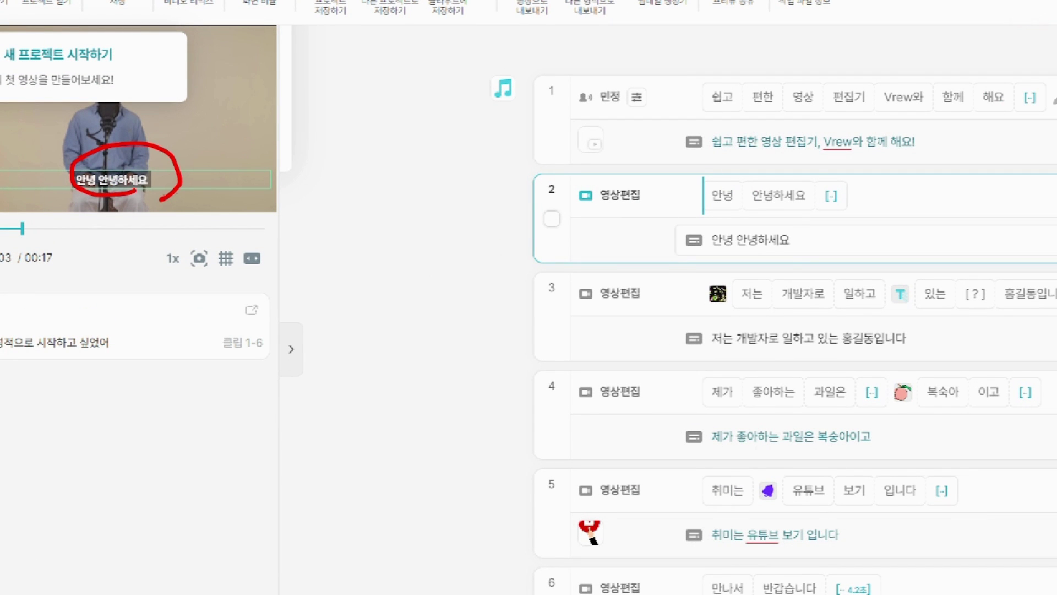
{"action": "left_click_drag", "start_coordinate": [675, 134], "coordinate": [691, 129]}
{"action": "left_click_drag", "start_coordinate": [663, 231], "coordinate": [676, 220]}
{"action": "left_click_drag", "start_coordinate": [706, 255], "coordinate": [769, 249]}
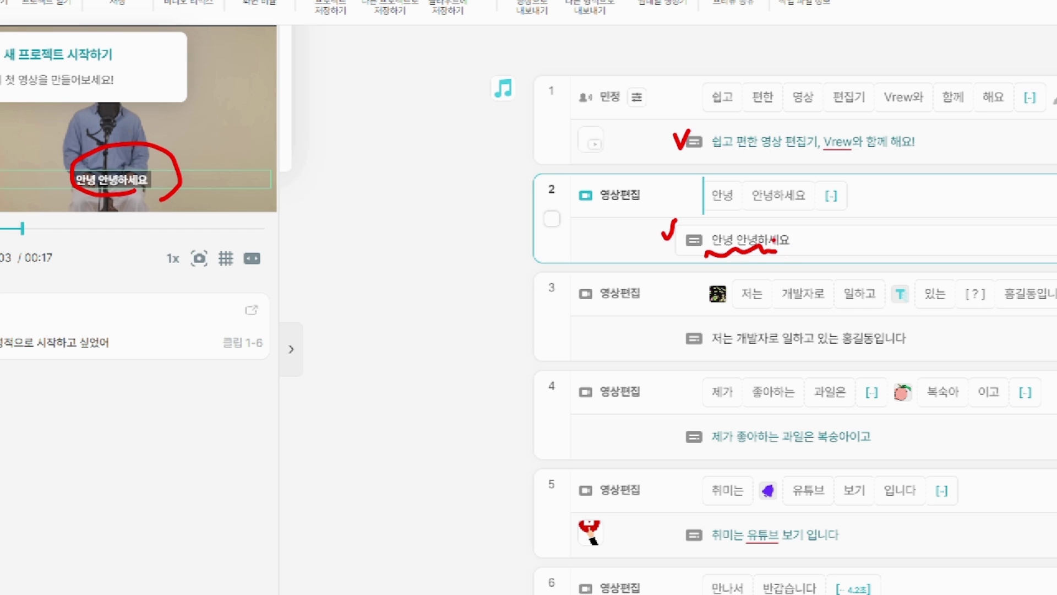
{"action": "left_click_drag", "start_coordinate": [713, 209], "coordinate": [732, 209]}
{"action": "left_click_drag", "start_coordinate": [764, 209], "coordinate": [799, 207]}
{"action": "key", "text": "Escape"}
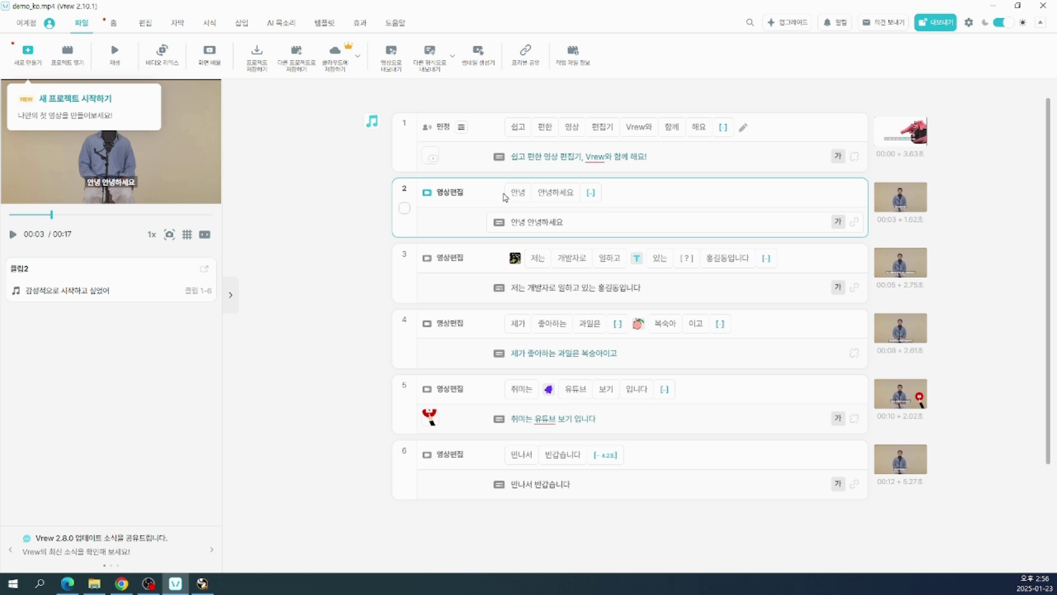
Step: Play the demo video from the start of clip 2
{"action": "key", "text": "space"}
{"action": "left_click", "coordinate": [505, 198]}
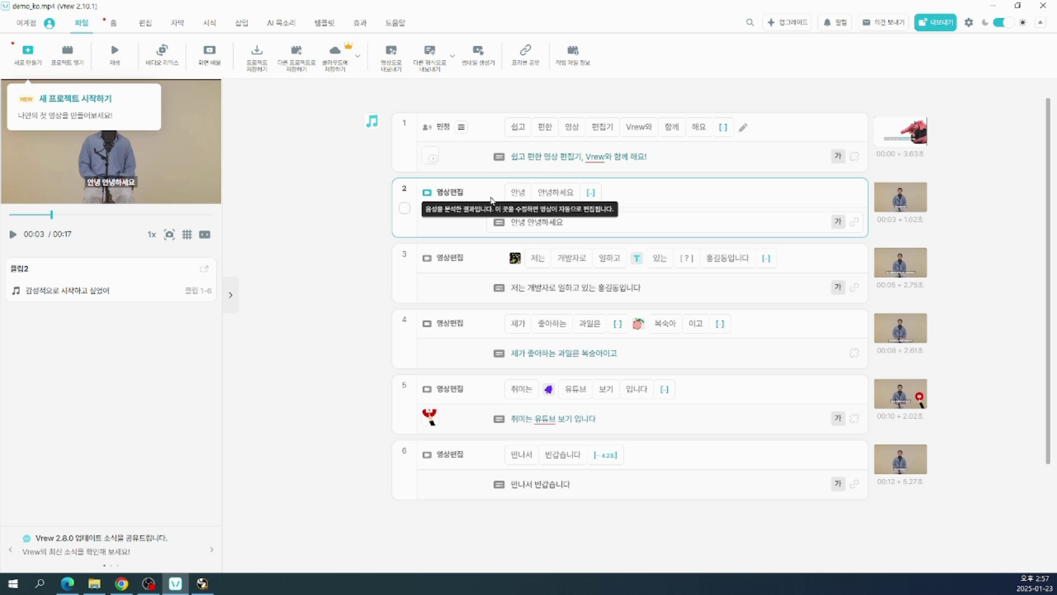
{"action": "key", "text": "space"}
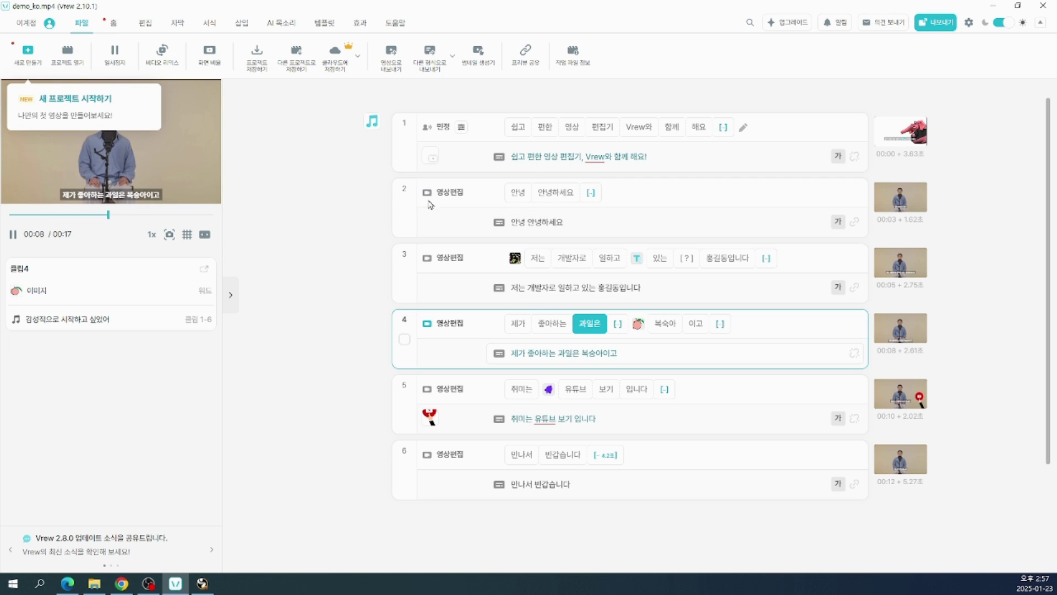
Step: Pause the demo video and examine the video-editing rows of clips 1 and 2
{"action": "left_click", "coordinate": [12, 234]}
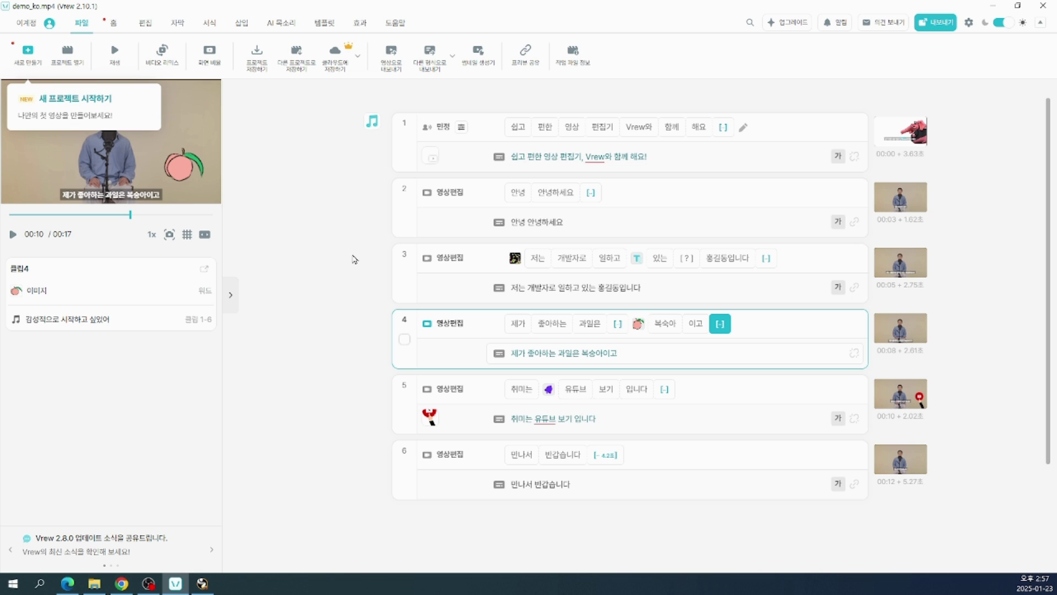
{"action": "left_click", "coordinate": [499, 130]}
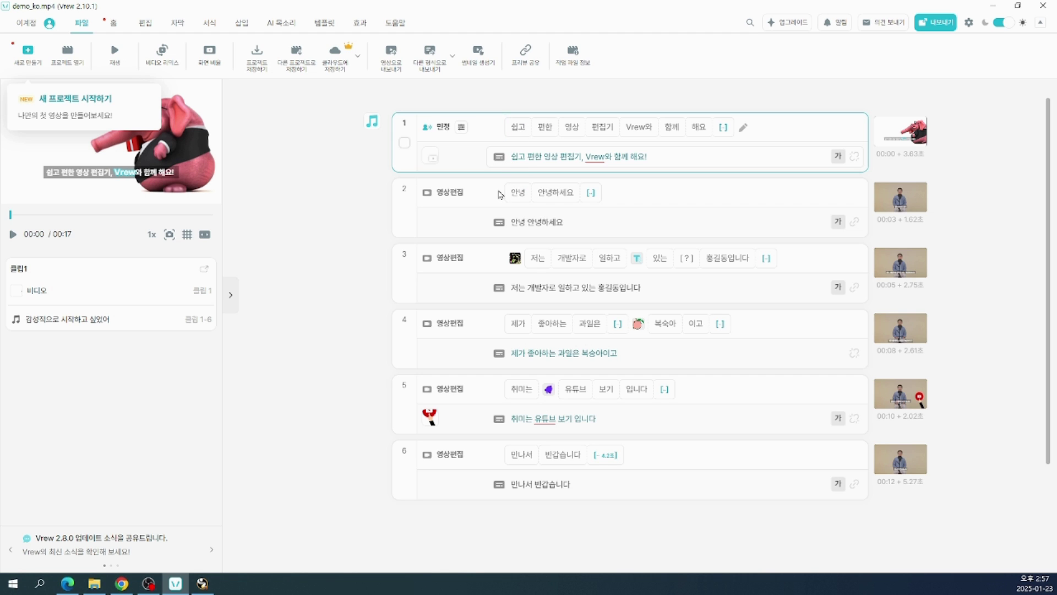
{"action": "mouse_move", "coordinate": [501, 194]}
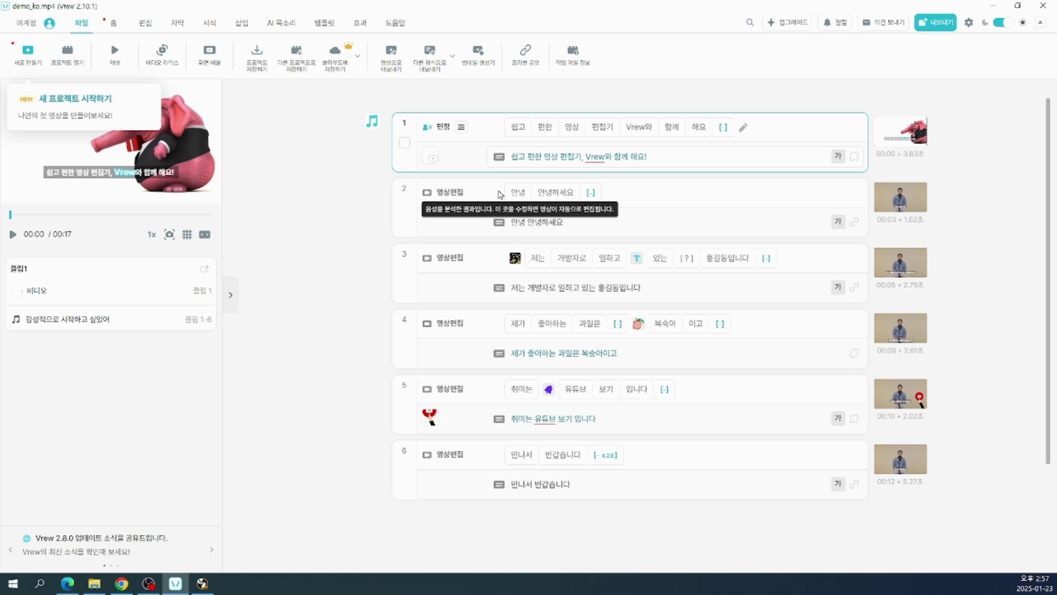
{"action": "left_click", "coordinate": [501, 201]}
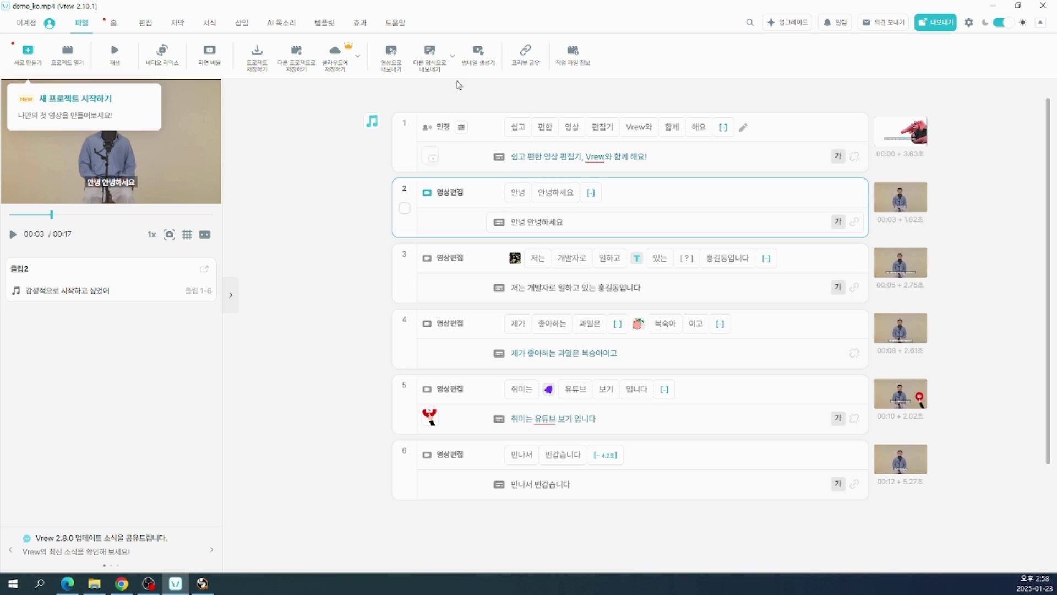
Step: Delete the first word 안녕 from clip 2's video-editing row, keeping 안녕하세요
{"action": "mouse_move", "coordinate": [560, 203]}
{"action": "mouse_move", "coordinate": [529, 190]}
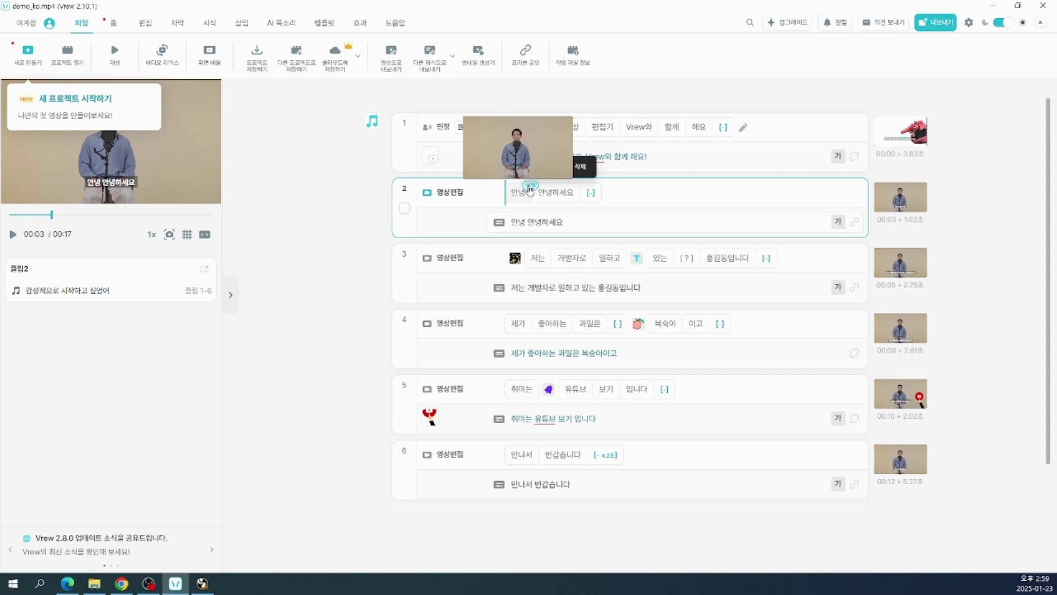
{"action": "left_click", "coordinate": [530, 187]}
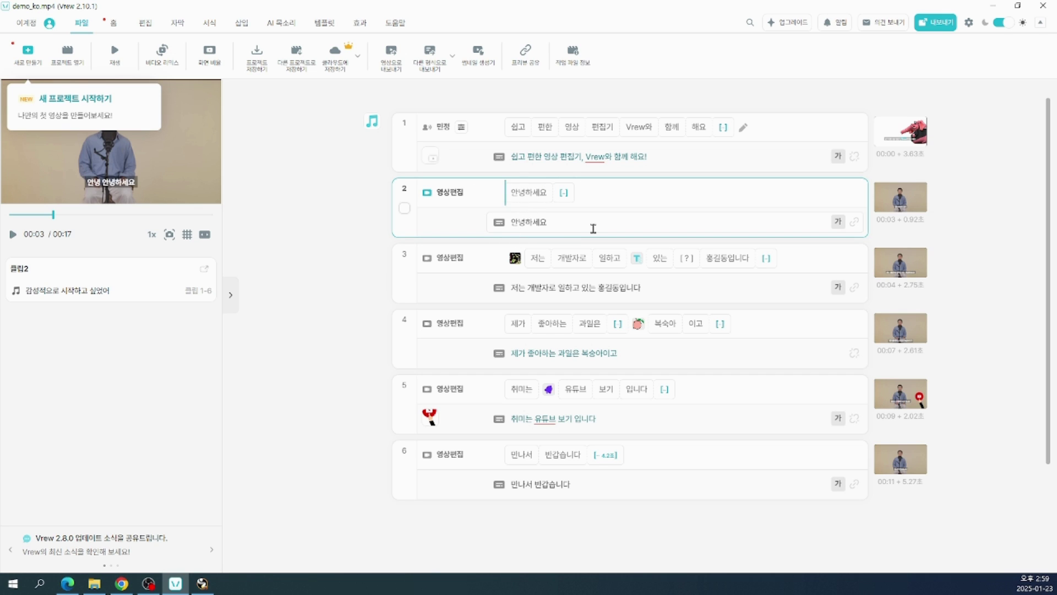
{"action": "key", "text": "space"}
{"action": "mouse_move", "coordinate": [520, 198]}
{"action": "mouse_move", "coordinate": [575, 193]}
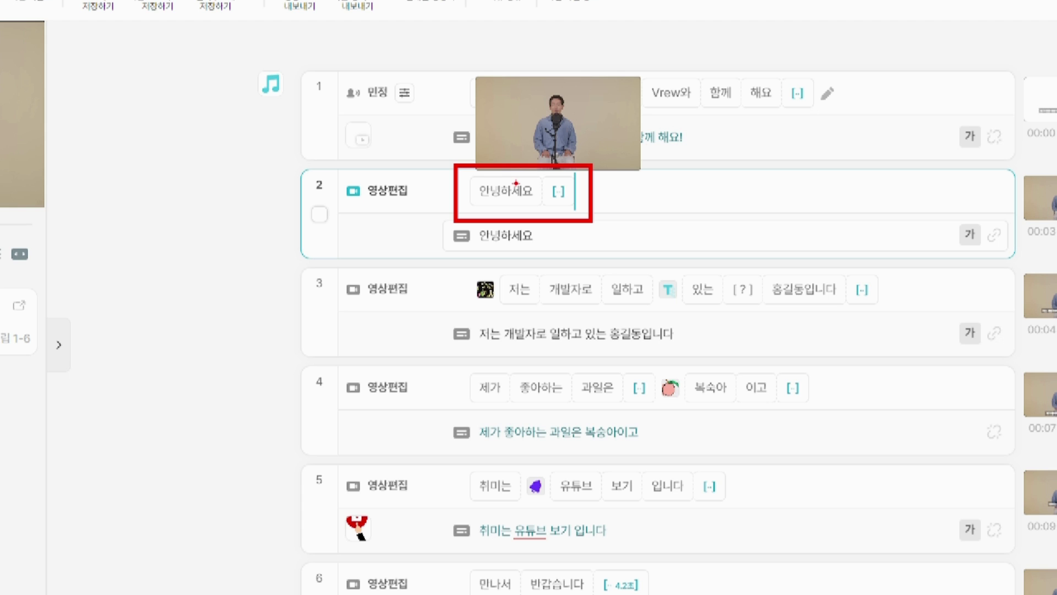
{"action": "mouse_move", "coordinate": [443, 216]}
{"action": "left_mouse_down"}
{"action": "mouse_move", "coordinate": [457, 230]}
{"action": "mouse_move", "coordinate": [577, 263]}
{"action": "left_mouse_up"}
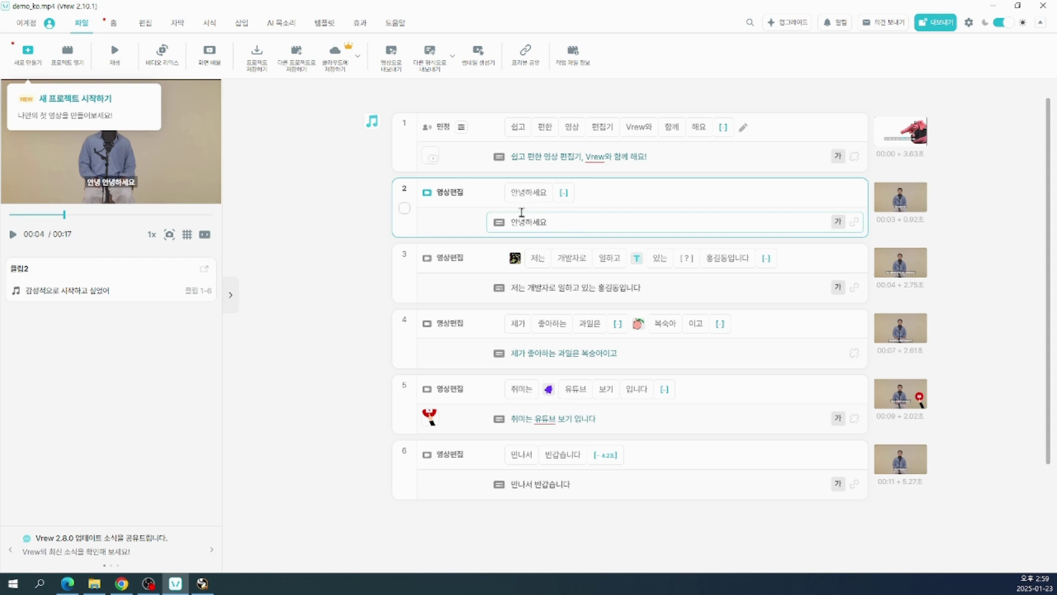
{"action": "left_click", "coordinate": [120, 184]}
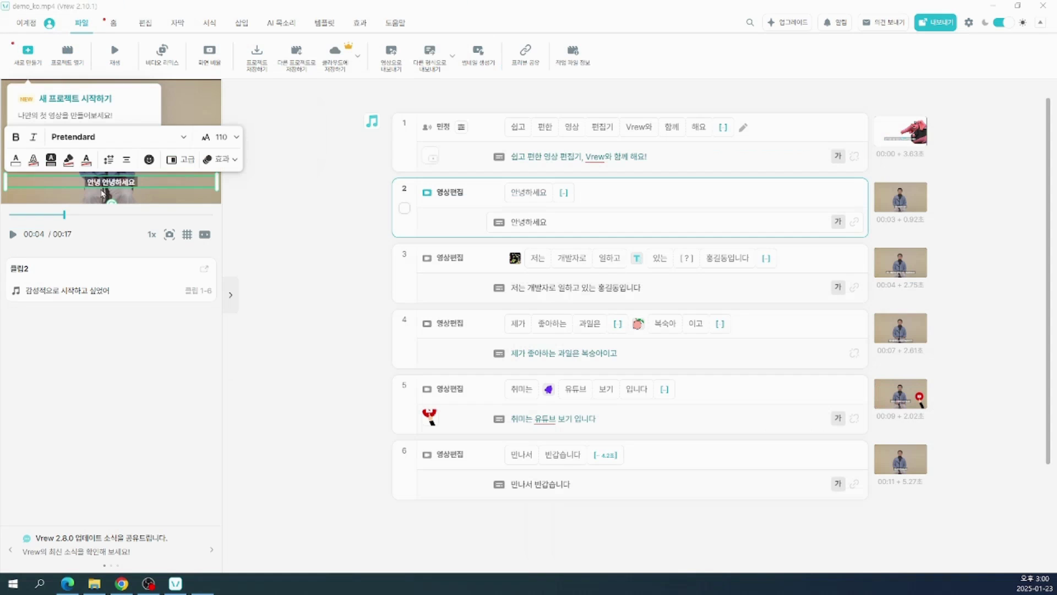
{"action": "left_click", "coordinate": [501, 199]}
{"action": "key", "text": "space"}
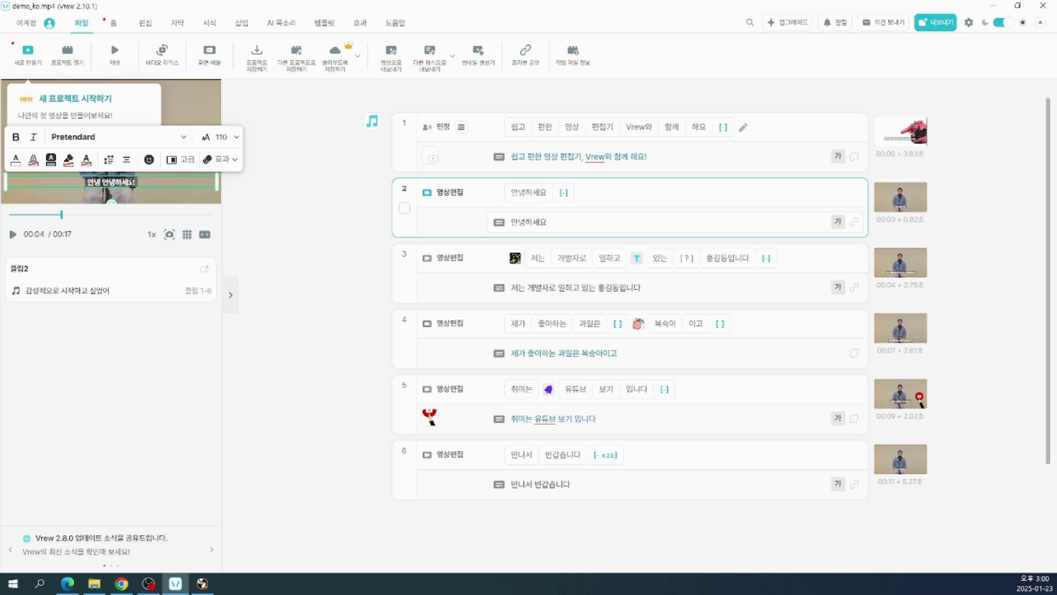
{"action": "key", "text": "BackSpace"}
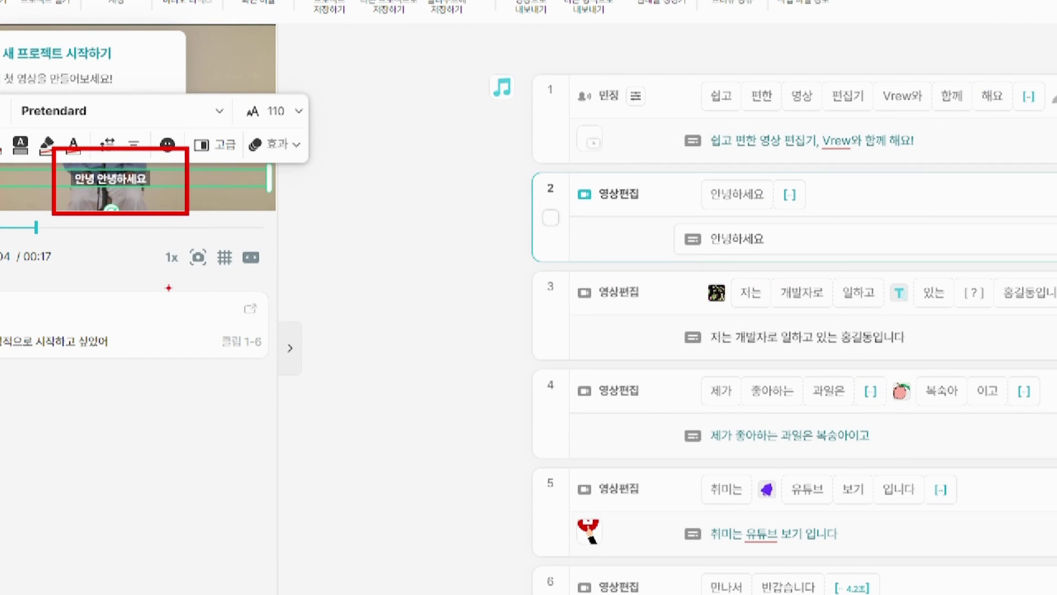
Step: Clear clip 2's subtitle line and re-enter it as 안녕하세요
{"action": "left_click", "coordinate": [710, 240]}
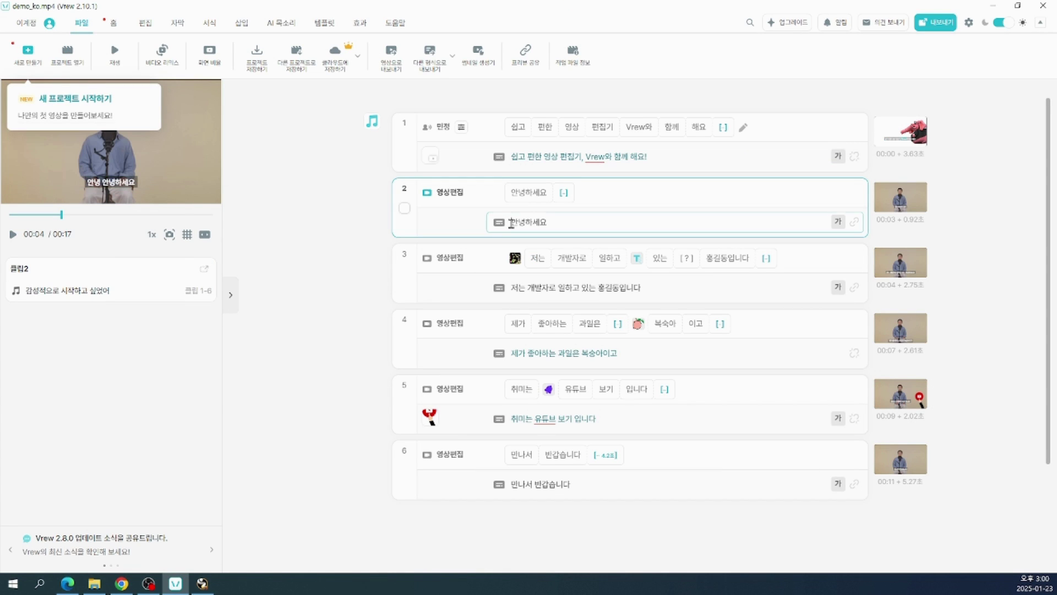
{"action": "left_click_drag", "start_coordinate": [562, 226], "coordinate": [514, 222]}
{"action": "left_click", "coordinate": [512, 223]}
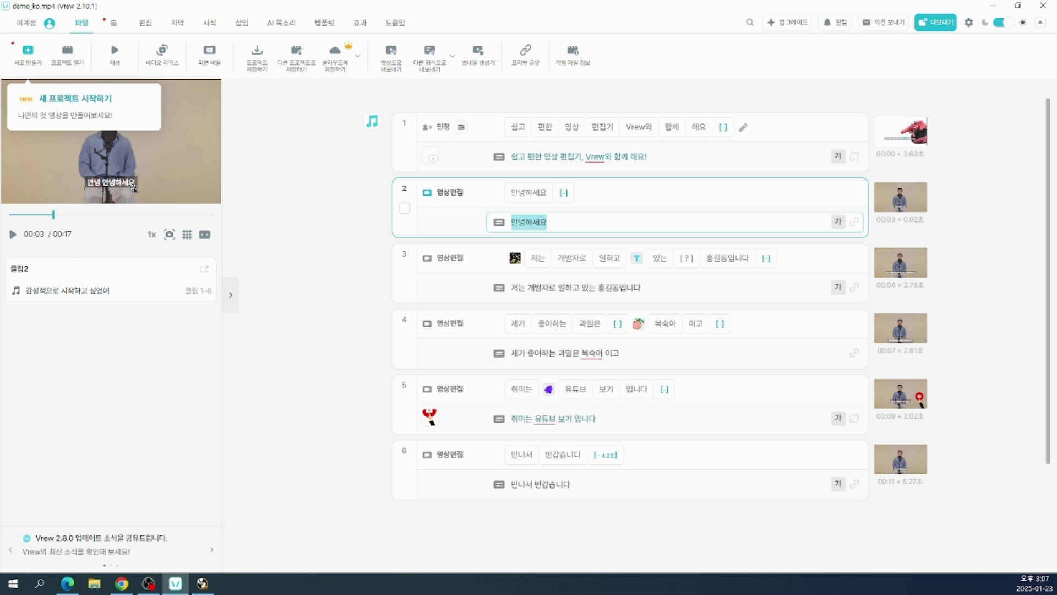
{"action": "left_click", "coordinate": [555, 225]}
{"action": "left_click_drag", "start_coordinate": [556, 225], "coordinate": [516, 225]}
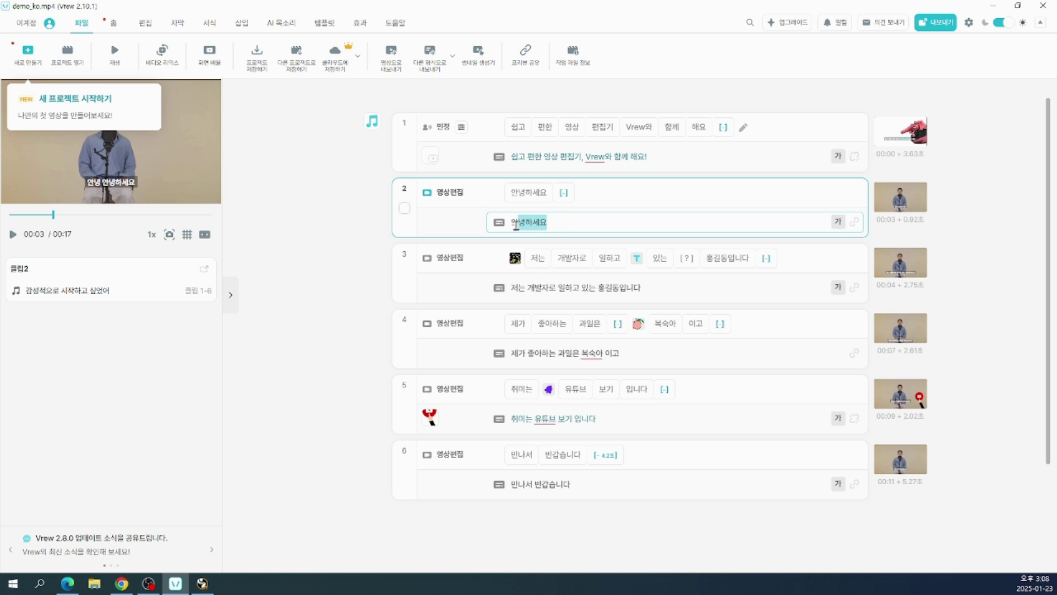
{"action": "left_click", "coordinate": [560, 220]}
{"action": "left_click_drag", "start_coordinate": [556, 224], "coordinate": [509, 223]}
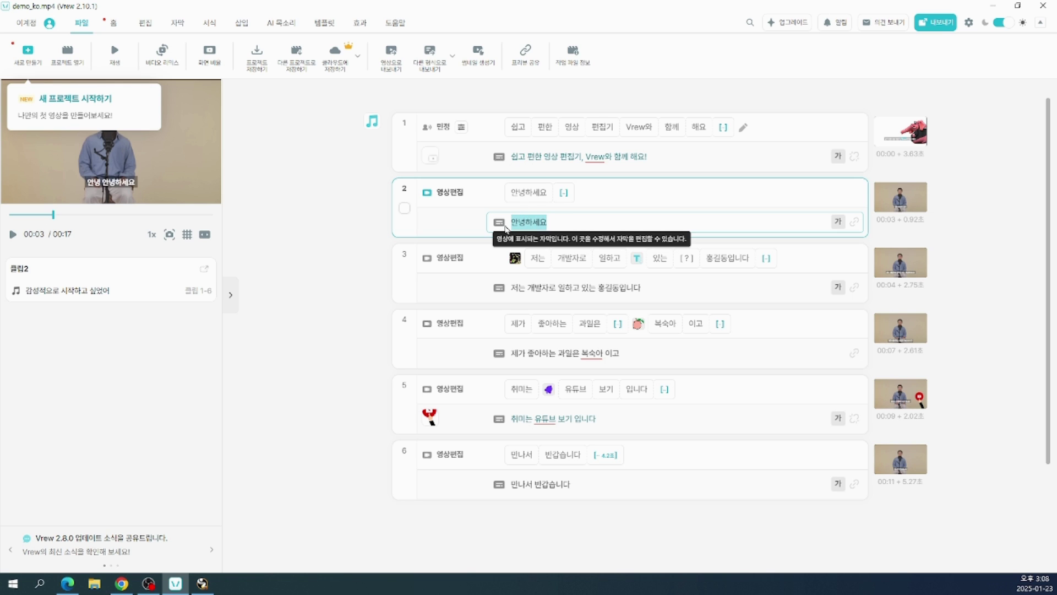
{"action": "key", "text": "BackSpace"}
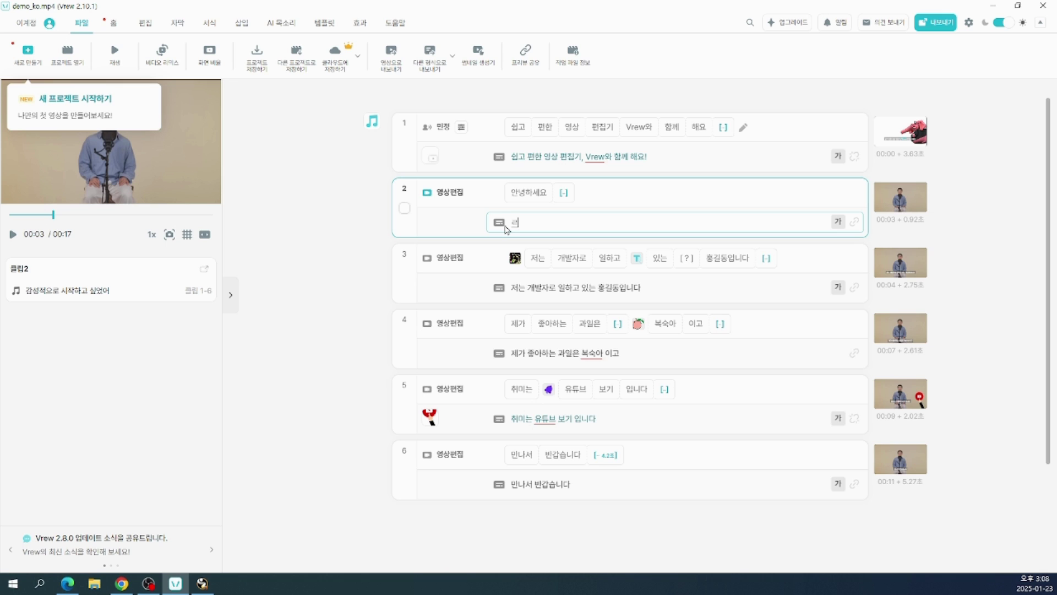
{"action": "type", "text": "라안ㄴ녕하셍"}
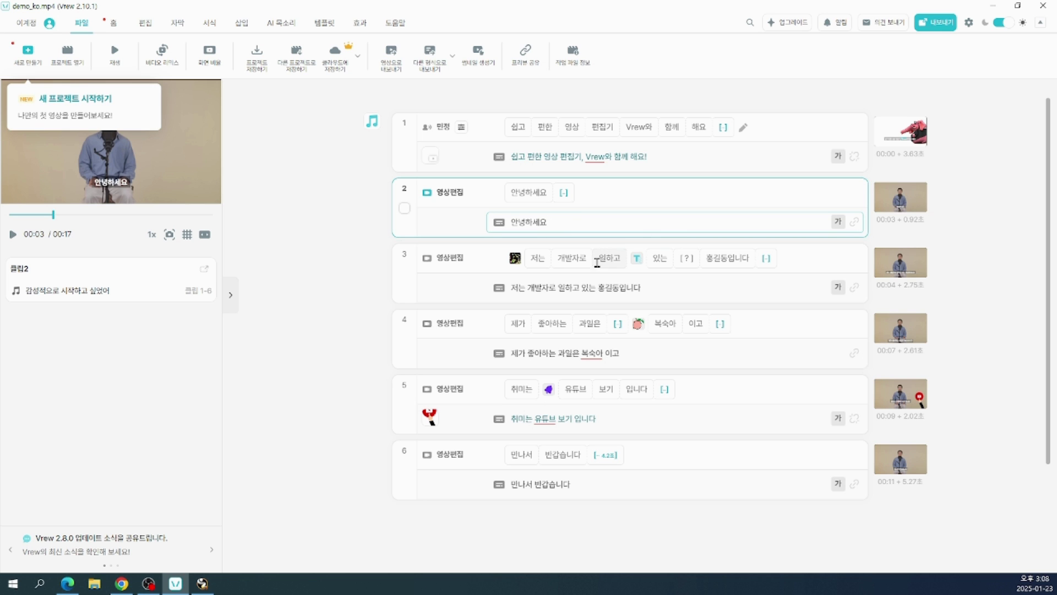
Step: Correct the misspelled word in clip 4's subtitle to 복숭아
{"action": "mouse_move", "coordinate": [602, 370]}
{"action": "scroll", "coordinate": [602, 370], "scroll_direction": "down", "scroll_amount": 1}
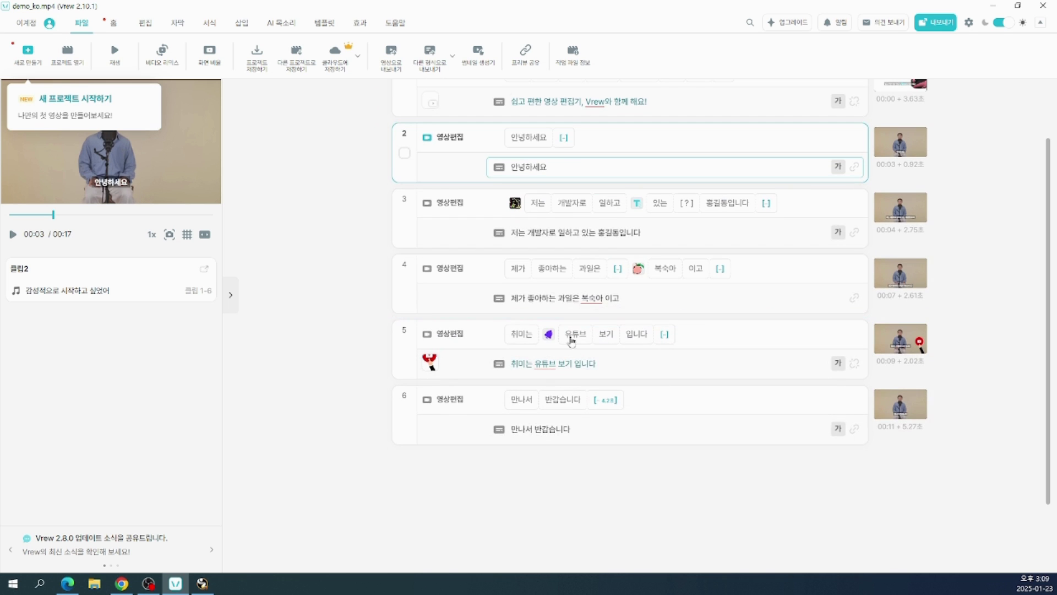
{"action": "left_click", "coordinate": [630, 299]}
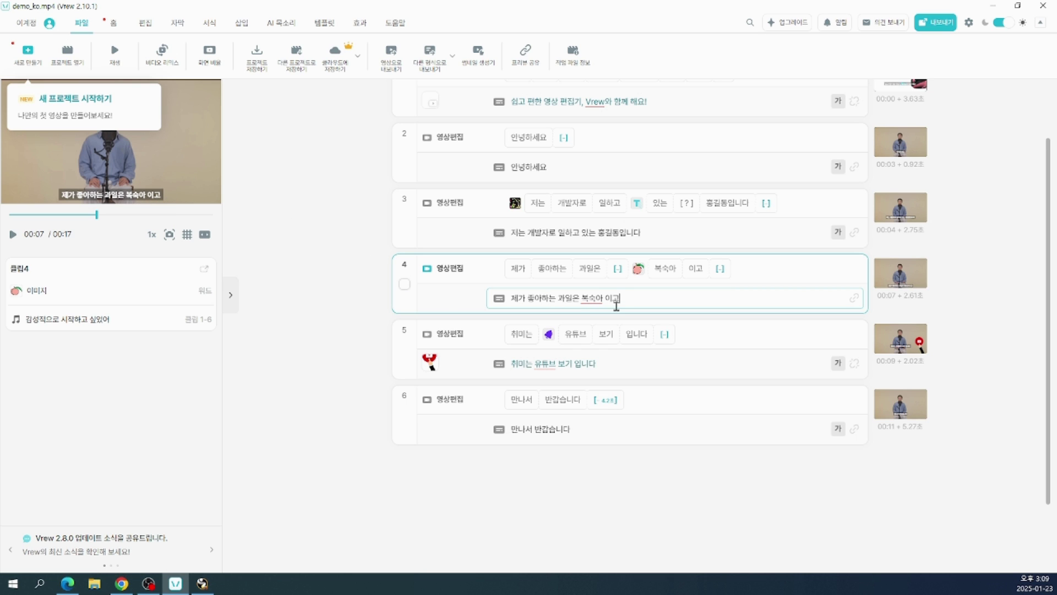
{"action": "key", "text": "Left"}
{"action": "key", "text": "Left"}
{"action": "key", "text": "Left"}
{"action": "key", "text": "Left"}
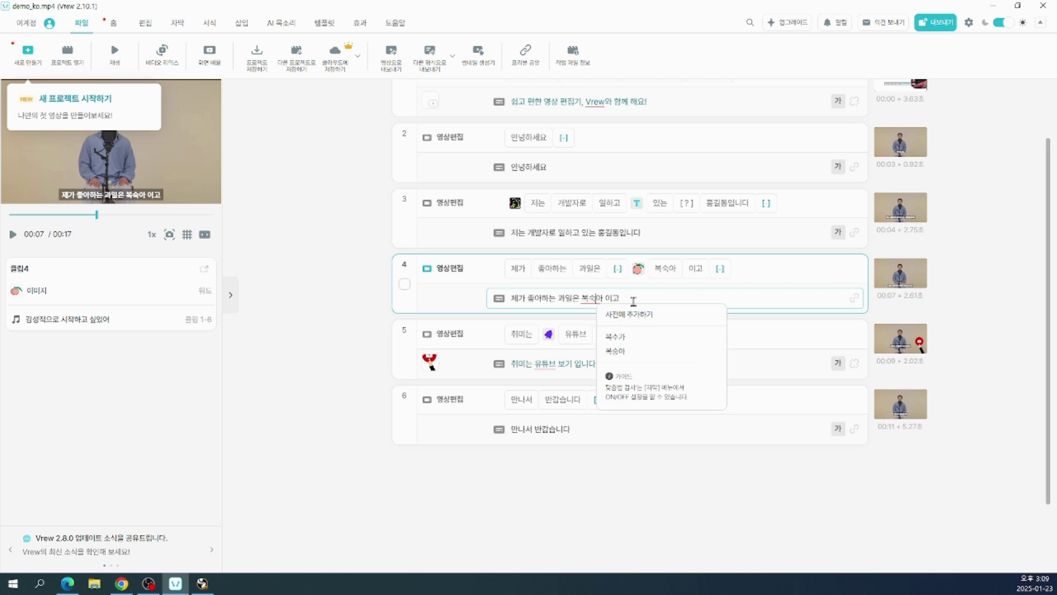
{"action": "key", "text": "Escape"}
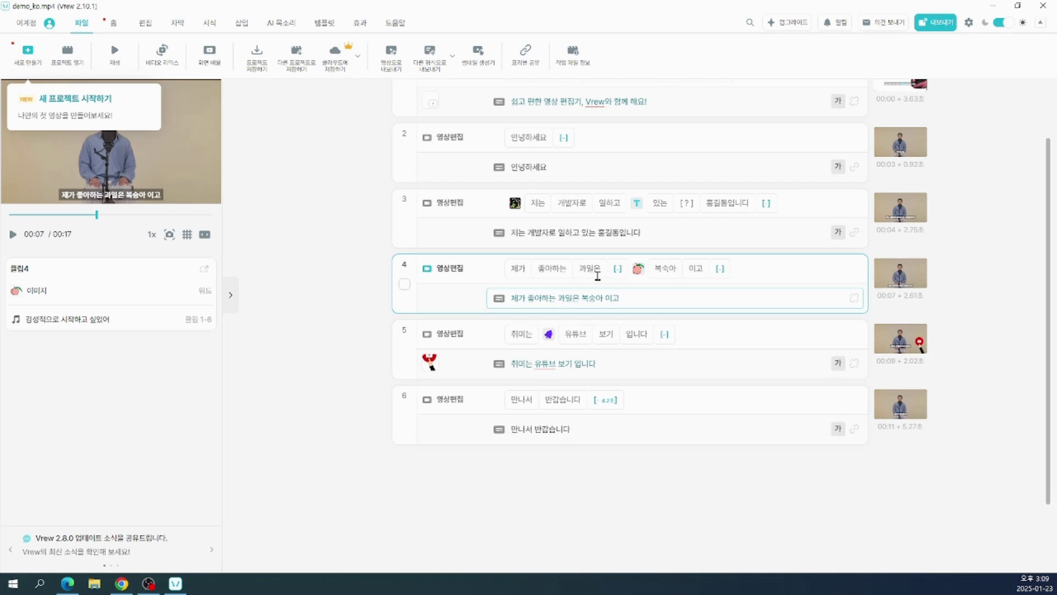
Step: Widen the preview pane so the video preview is displayed larger
{"action": "left_click", "coordinate": [138, 190]}
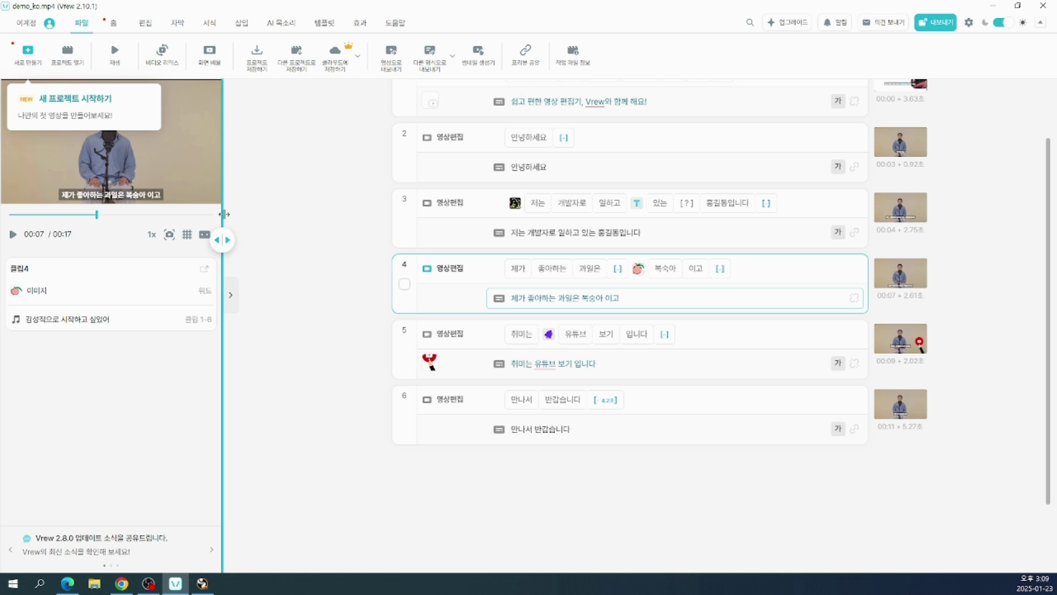
{"action": "left_click_drag", "start_coordinate": [223, 214], "coordinate": [293, 214]}
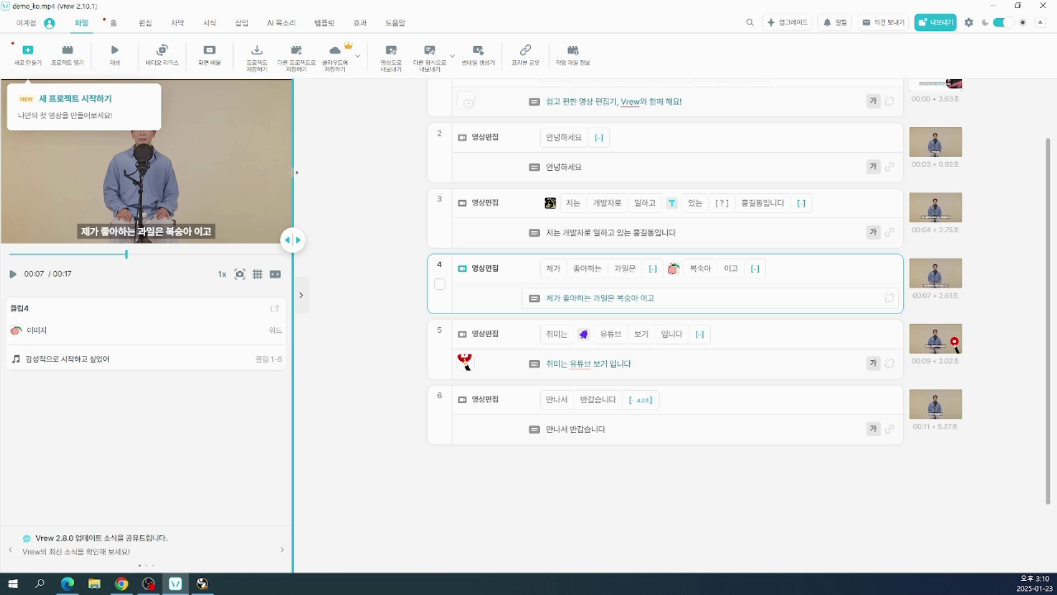
{"action": "mouse_move", "coordinate": [293, 172]}
{"action": "left_mouse_down"}
{"action": "mouse_move", "coordinate": [330, 174]}
{"action": "mouse_move", "coordinate": [265, 171]}
{"action": "mouse_move", "coordinate": [307, 171]}
{"action": "mouse_move", "coordinate": [279, 171]}
{"action": "mouse_move", "coordinate": [295, 171]}
{"action": "left_mouse_up"}
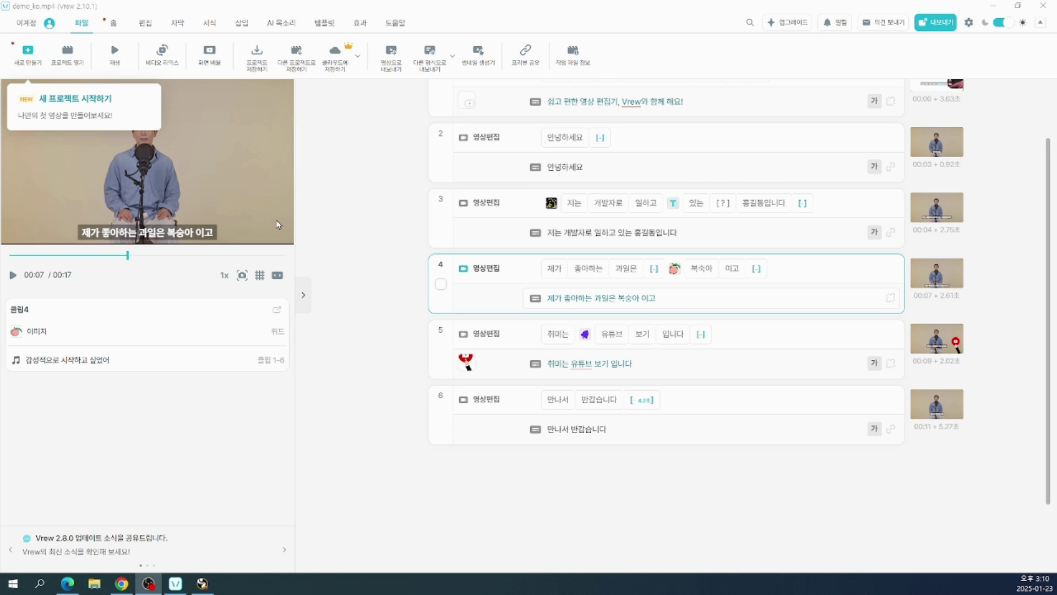
{"action": "left_click", "coordinate": [298, 201]}
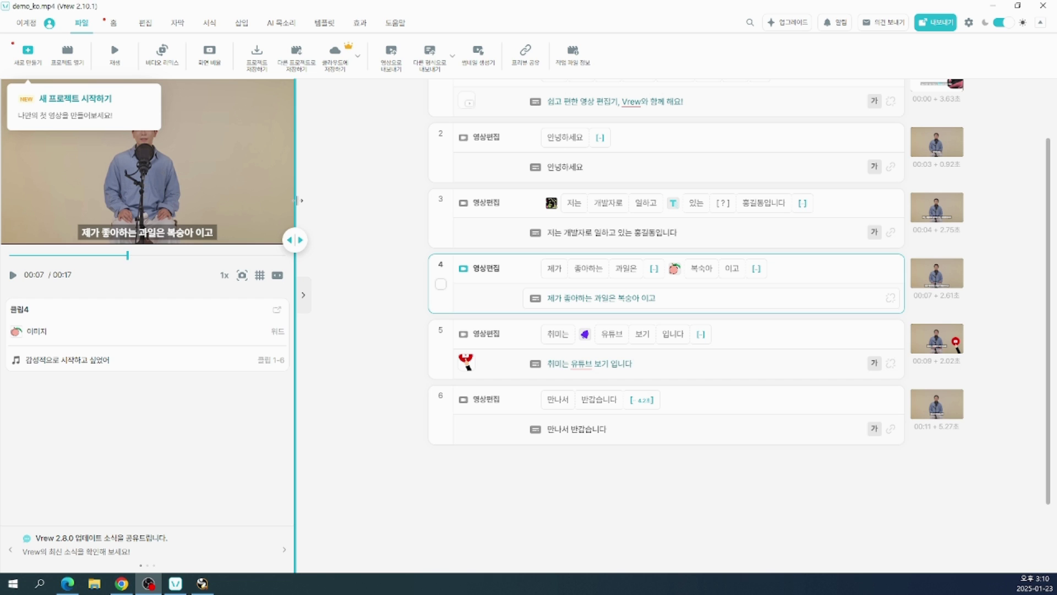
{"action": "mouse_move", "coordinate": [297, 201]}
{"action": "left_mouse_down"}
{"action": "mouse_move", "coordinate": [331, 200]}
{"action": "mouse_move", "coordinate": [295, 200]}
{"action": "mouse_move", "coordinate": [310, 198]}
{"action": "left_mouse_up"}
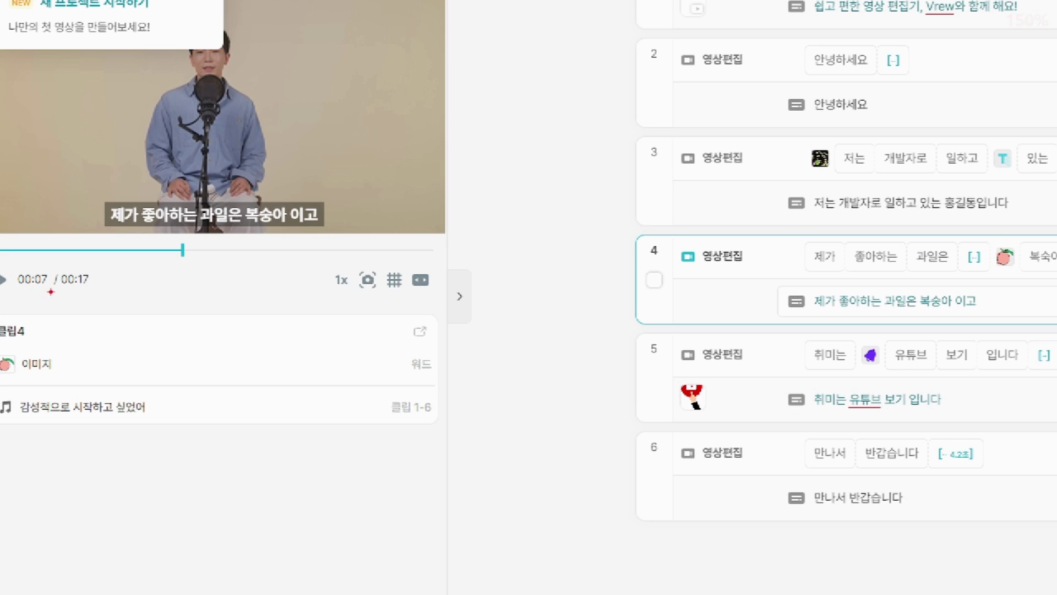
Step: Look over the playback controls under the preview, expand the preview to its widest layout and restore it
{"action": "left_click_drag", "start_coordinate": [17, 292], "coordinate": [44, 292]}
{"action": "left_click_drag", "start_coordinate": [71, 292], "coordinate": [96, 292]}
{"action": "left_click_drag", "start_coordinate": [332, 292], "coordinate": [377, 295]}
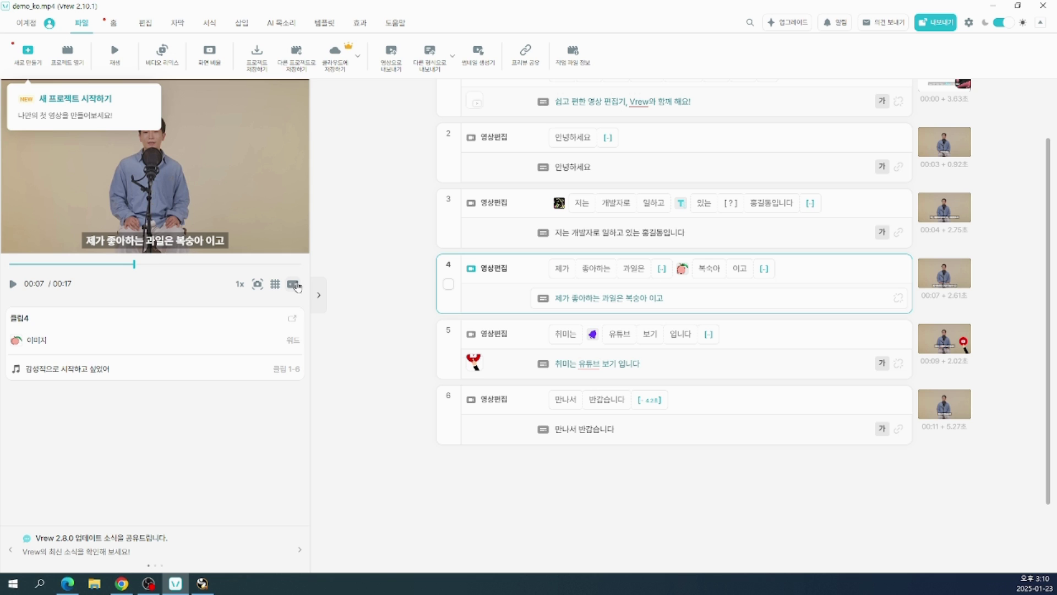
{"action": "left_click", "coordinate": [294, 286]}
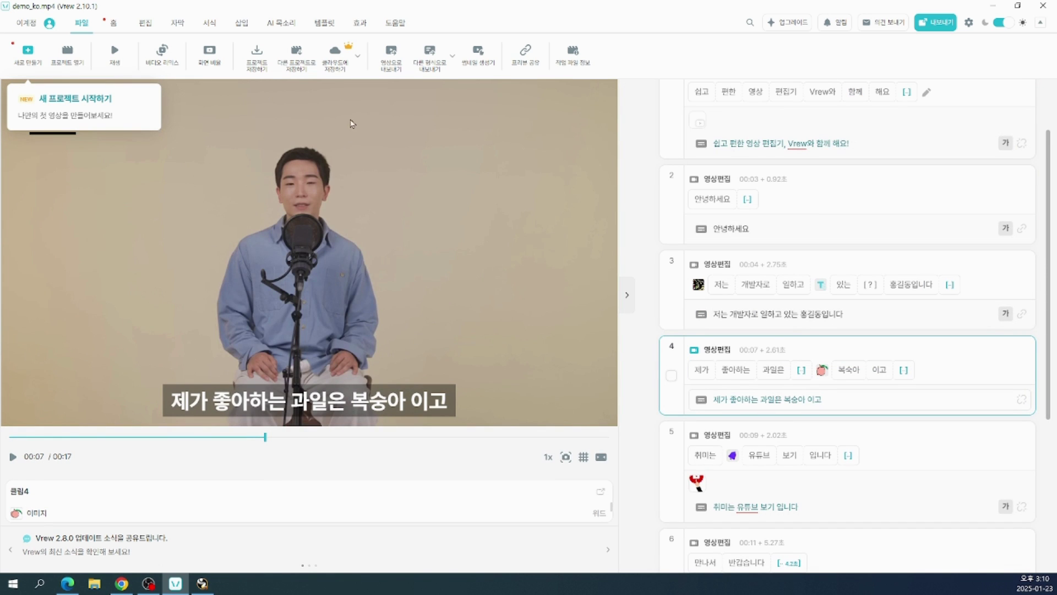
{"action": "left_click", "coordinate": [601, 457]}
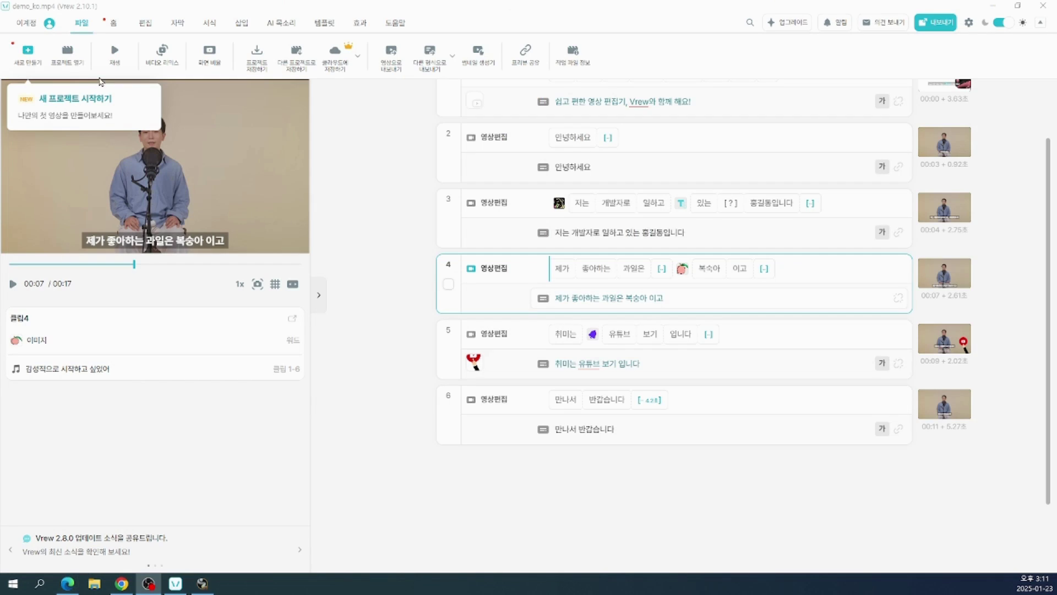
Step: Start a new project from the PC video file 예제1 with the scene-change detection options left off
{"action": "left_click", "coordinate": [30, 62]}
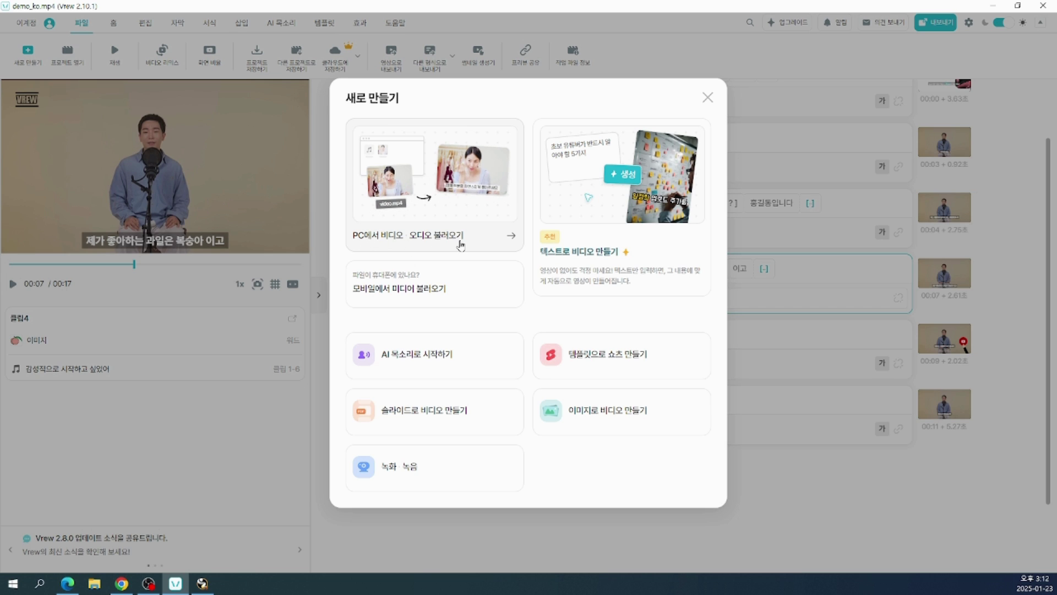
{"action": "left_click", "coordinate": [442, 182]}
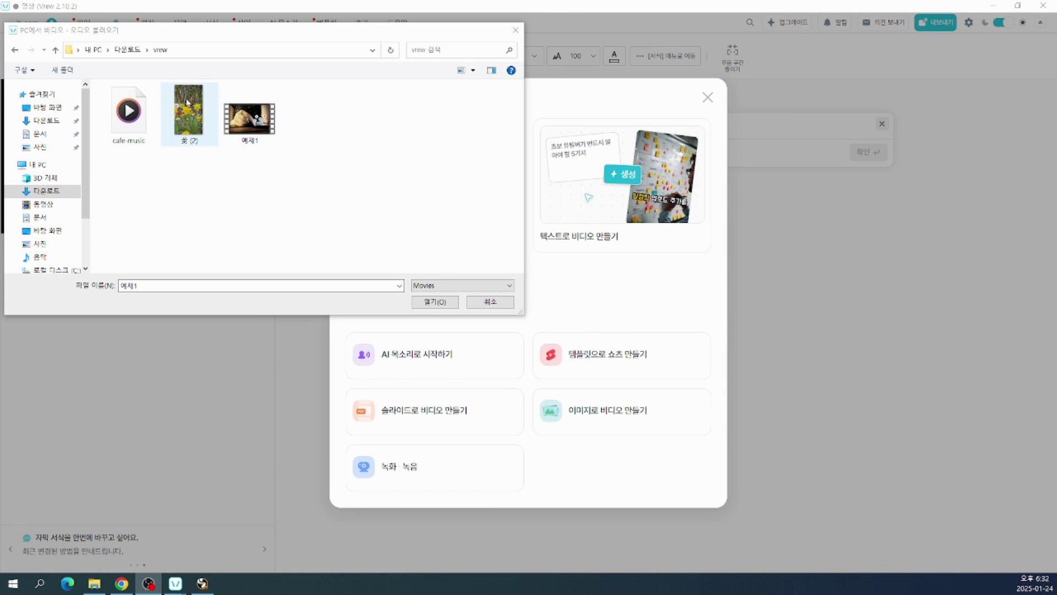
{"action": "left_click", "coordinate": [254, 126]}
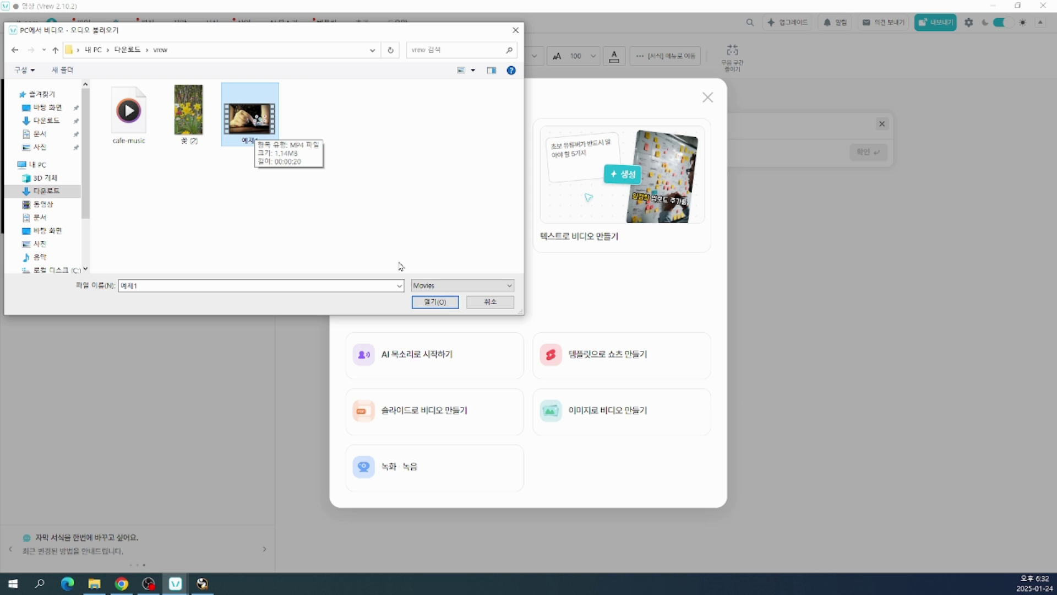
{"action": "left_click", "coordinate": [436, 303]}
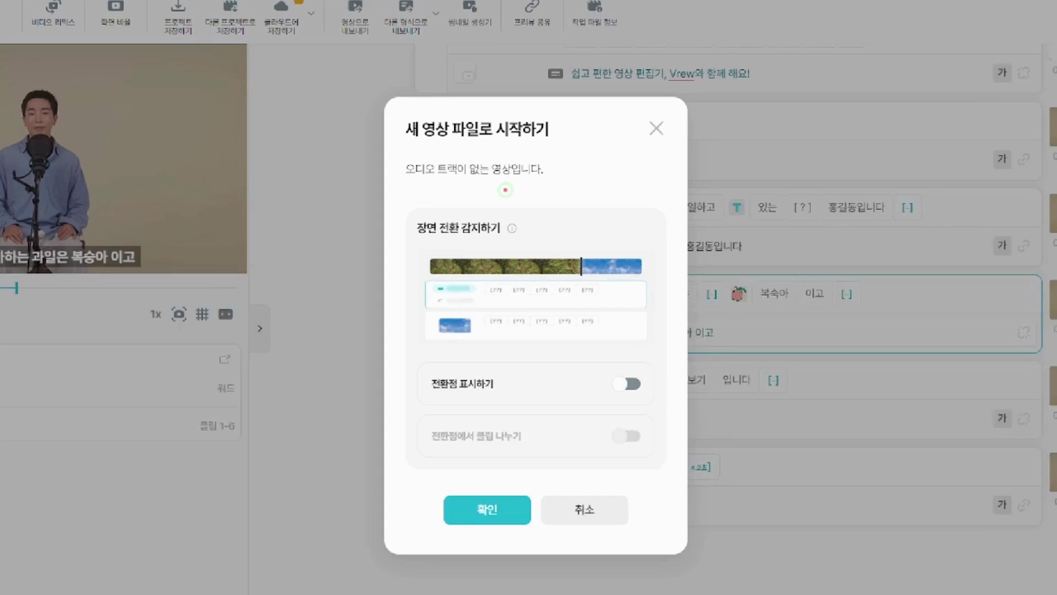
{"action": "left_click_drag", "start_coordinate": [403, 184], "coordinate": [549, 188]}
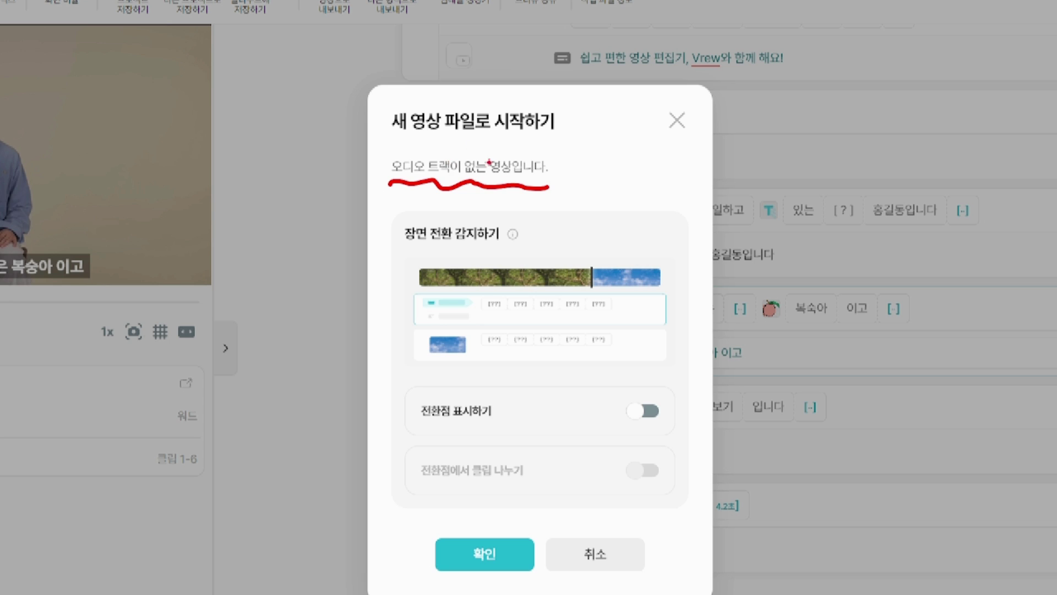
{"action": "left_click_drag", "start_coordinate": [382, 156], "coordinate": [407, 144]}
{"action": "left_click_drag", "start_coordinate": [438, 519], "coordinate": [538, 586]}
{"action": "mouse_move", "coordinate": [472, 487]}
{"action": "left_mouse_down"}
{"action": "mouse_move", "coordinate": [499, 489]}
{"action": "mouse_move", "coordinate": [510, 453]}
{"action": "left_mouse_up"}
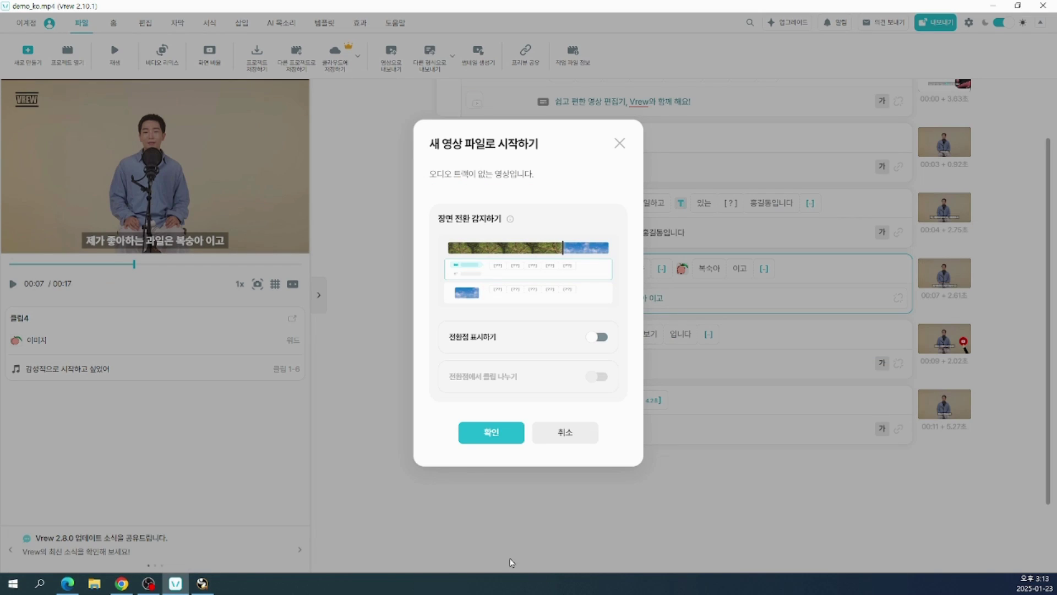
{"action": "left_click", "coordinate": [503, 435]}
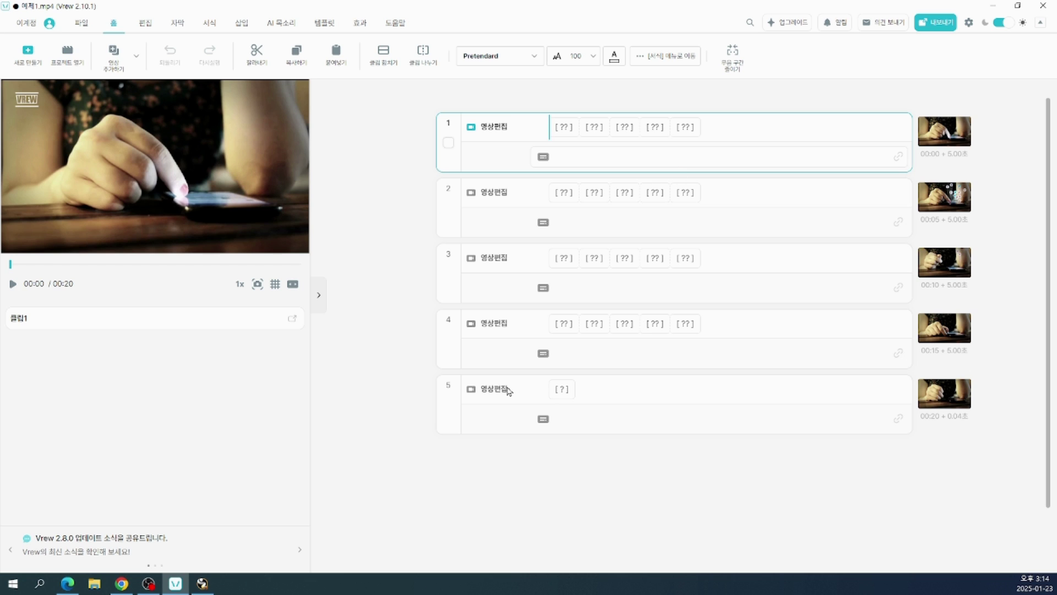
Step: Delete clip 5, the leftover fraction-of-a-second clip at the end of the video
{"action": "mouse_move", "coordinate": [567, 136]}
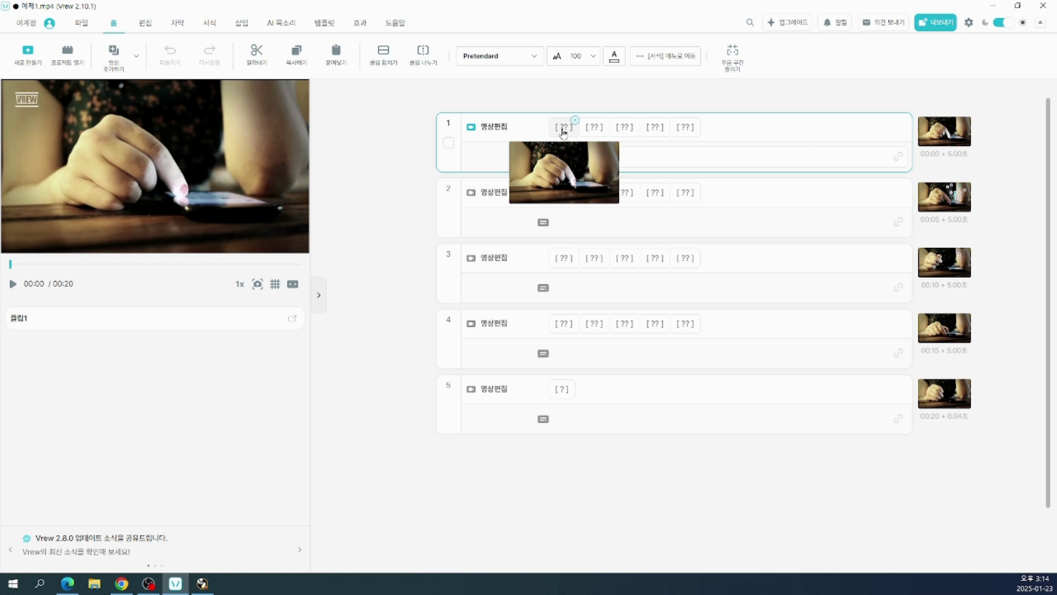
{"action": "left_click", "coordinate": [578, 161]}
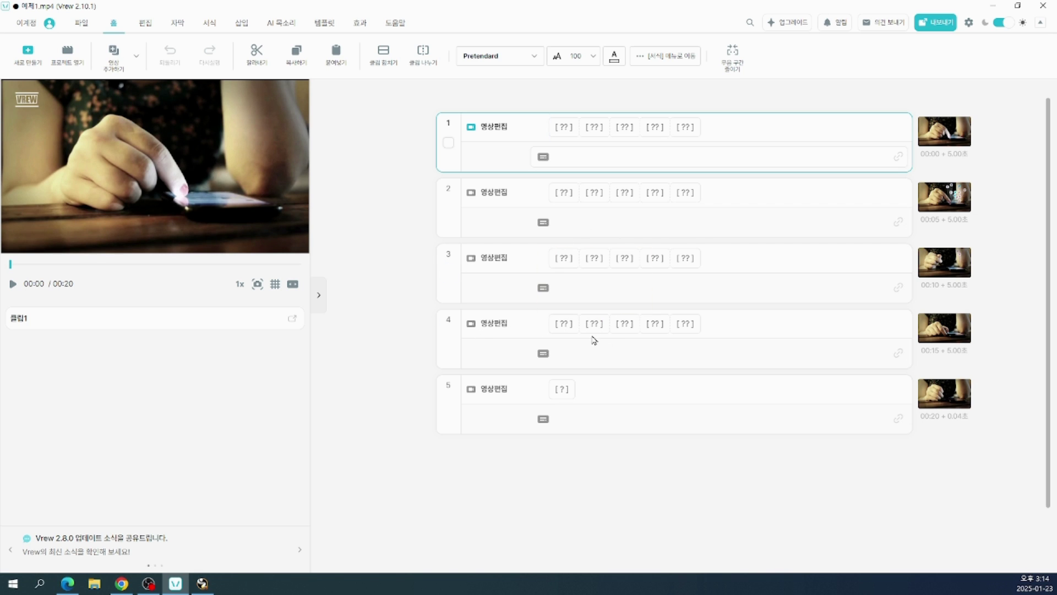
{"action": "mouse_move", "coordinate": [565, 400]}
{"action": "mouse_move", "coordinate": [452, 411]}
{"action": "mouse_move", "coordinate": [556, 388]}
{"action": "left_click", "coordinate": [448, 410]}
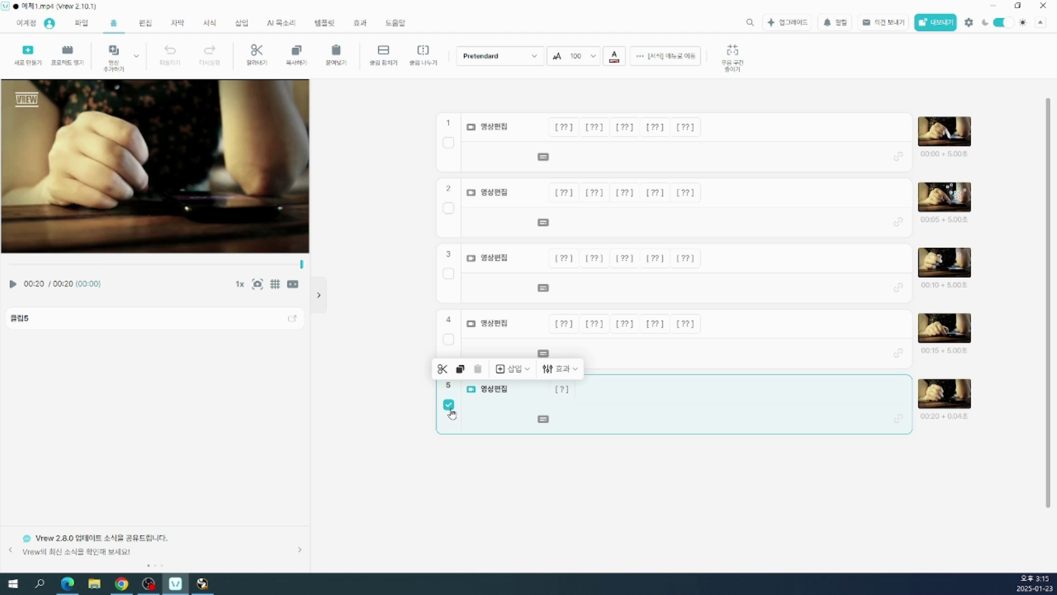
{"action": "key", "text": "Delete"}
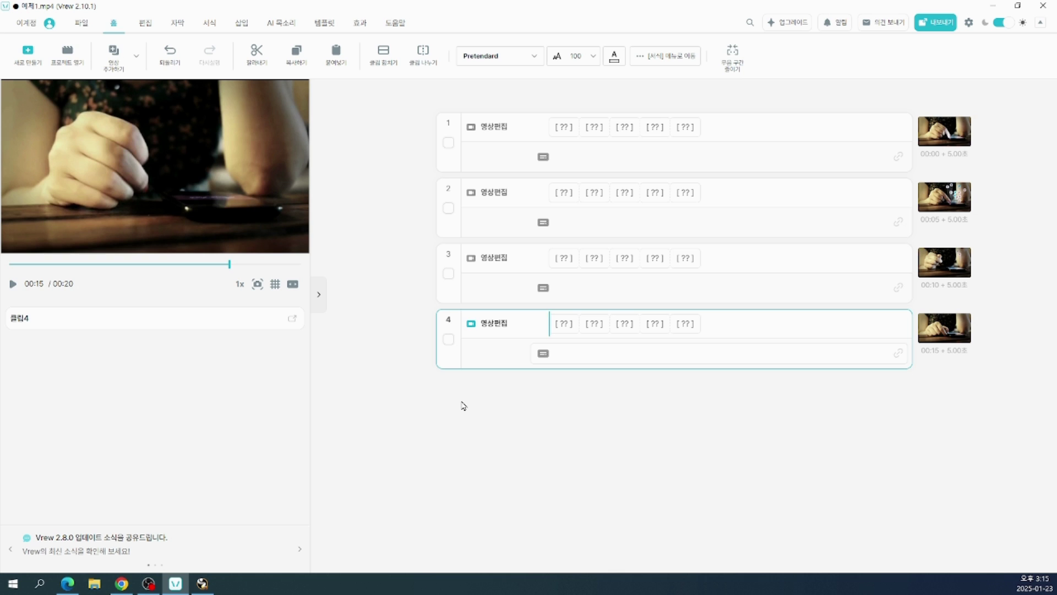
Step: Undo the deletion of clip 5 and delete it again, going through this twice
{"action": "key", "text": "ctrl+z"}
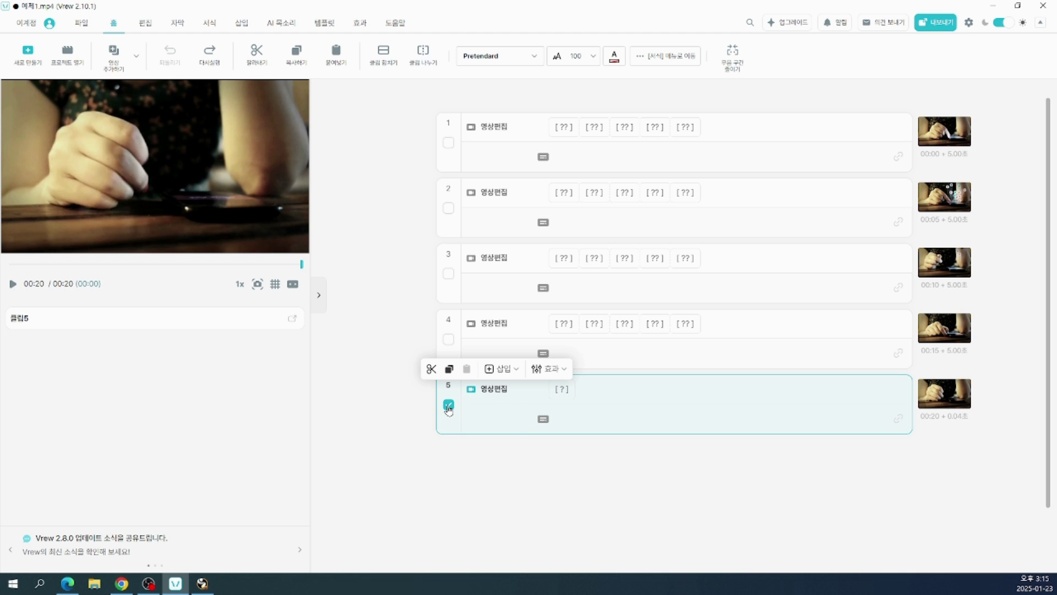
{"action": "key", "text": "Delete"}
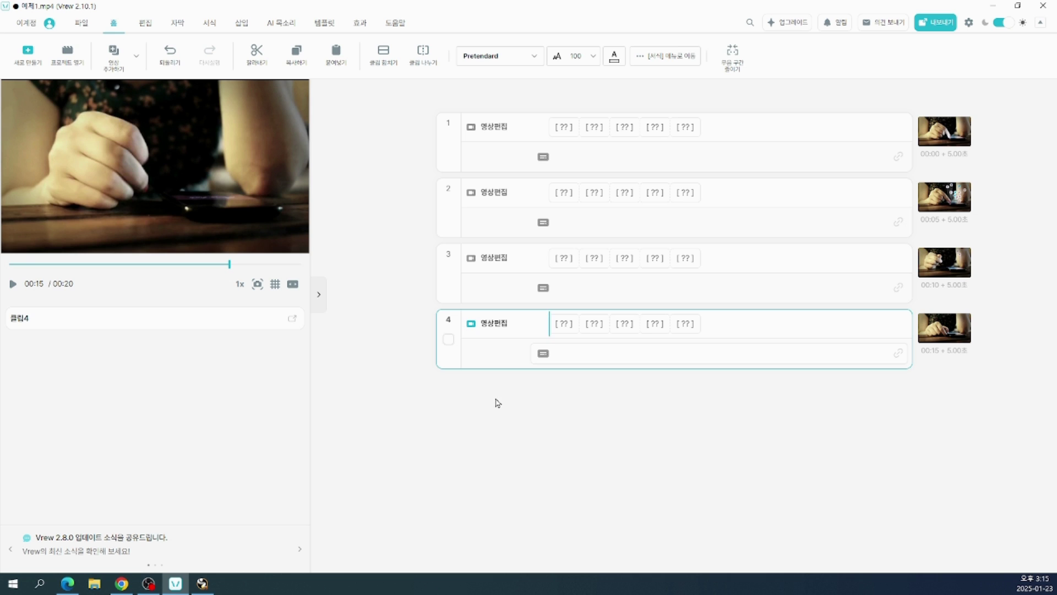
{"action": "left_click", "coordinate": [170, 57]}
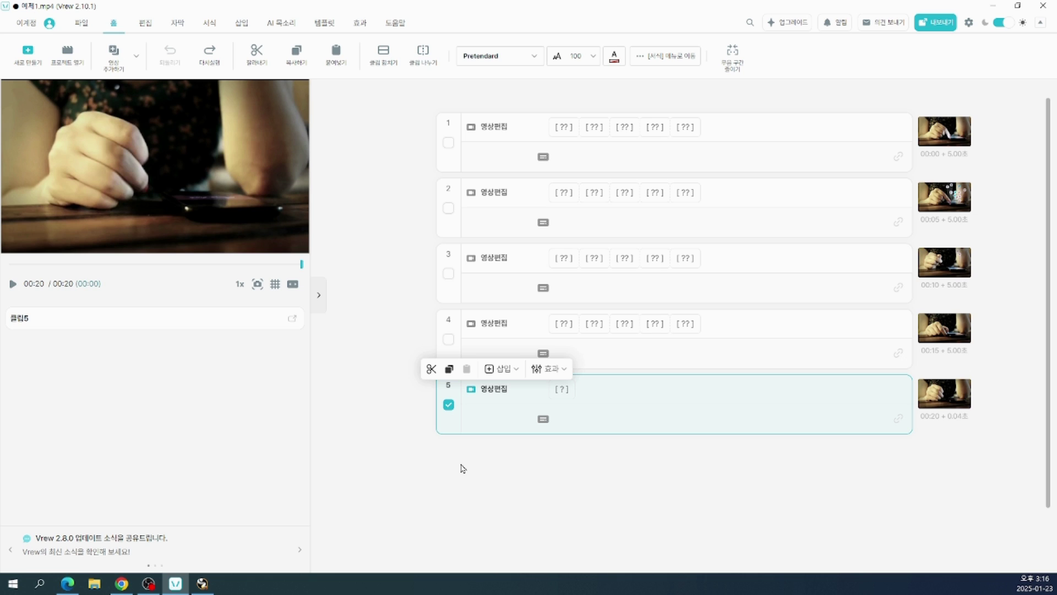
{"action": "key", "text": "Delete"}
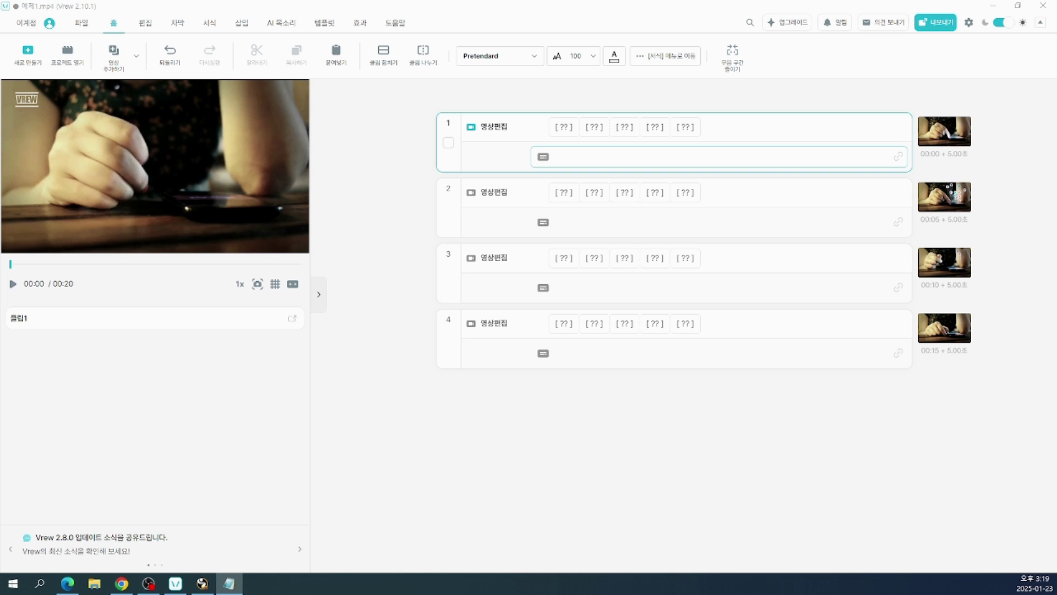
Step: Enter the subtitles "현대인의 신종질병 얼마나 알고 계십니까?" for clip 1 and "우리가 사용하는 스마트폰으로도 많은 질병증세가 나타나는데" for clip 2
{"action": "left_click", "coordinate": [579, 159]}
{"action": "type", "text": "현대인의 신종질병 얼마나 알고 계십니까?"}
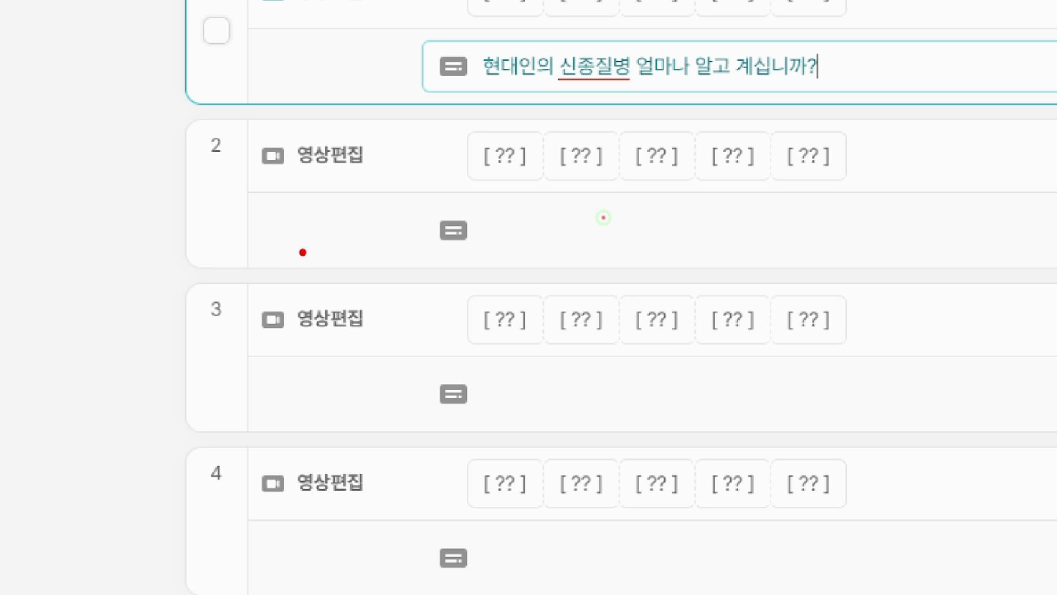
{"action": "left_click", "coordinate": [639, 241]}
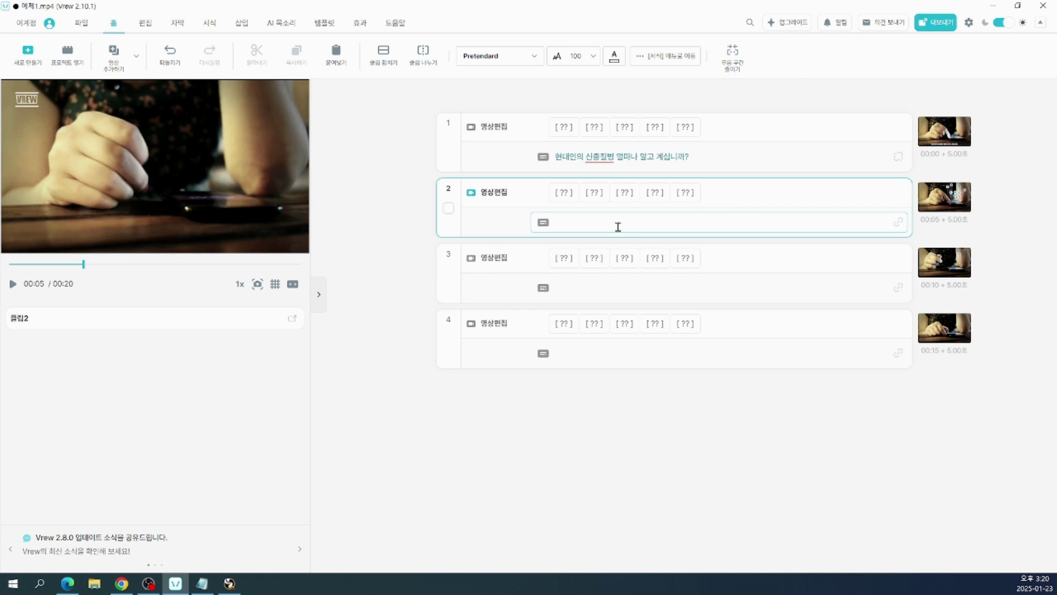
{"action": "type", "text": "우리가 사용하는 스마트폰으로도 많은 질병증세가 나타나는데"}
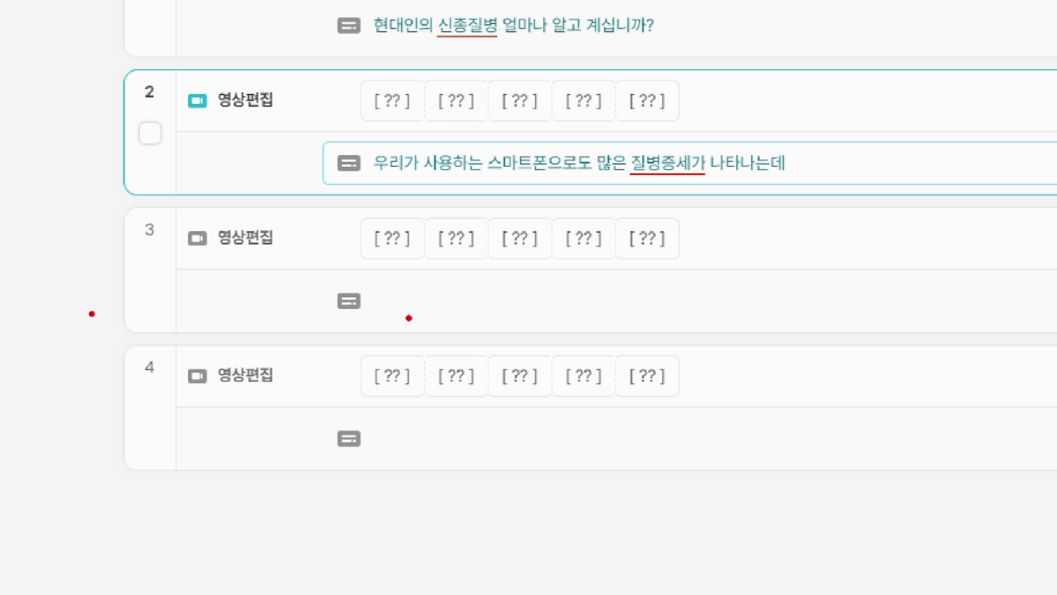
Step: Enter the subtitles "손목터널 증후군, 거북목 증후군, 목디스크, 안구건조증" for clip 3 and "또한 디지털치매도 무시 할 수 없습니다" for clip 4
{"action": "left_click", "coordinate": [443, 301]}
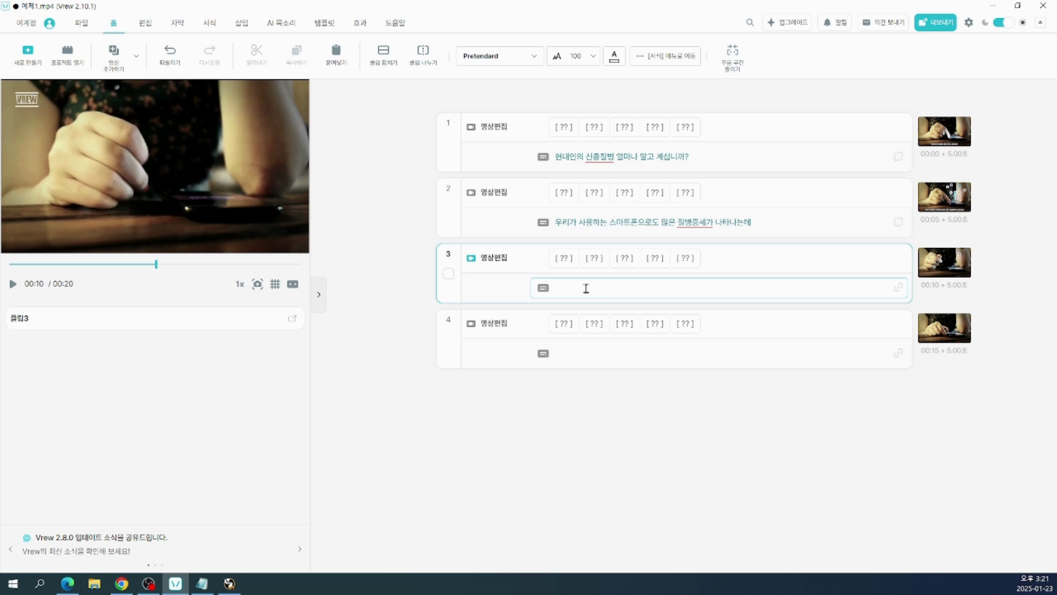
{"action": "type", "text": "손목터널 증후군, 거북목 증후군, 목디스크, 안구건조증"}
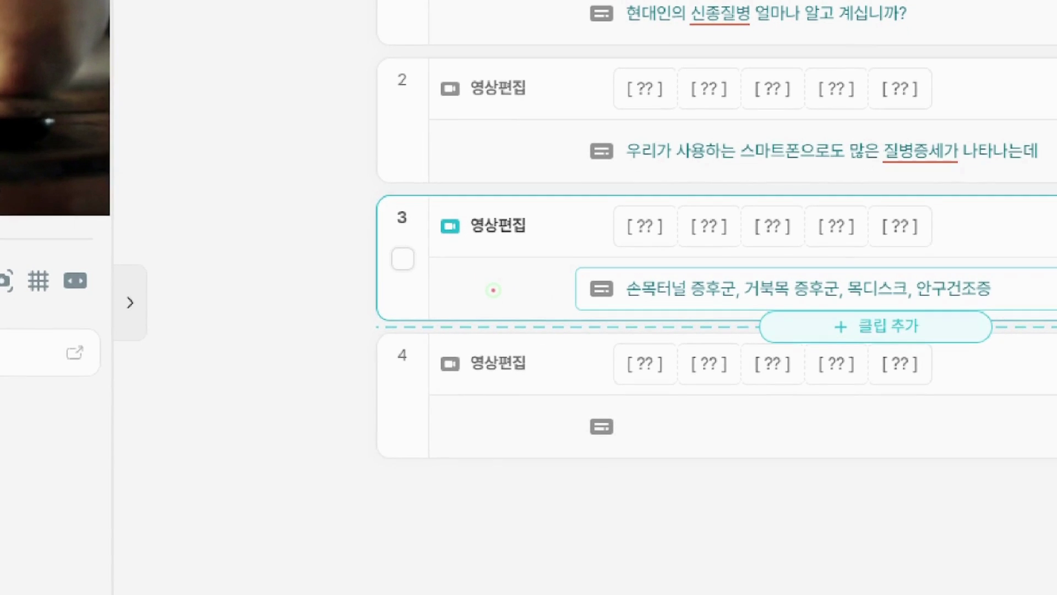
{"action": "mouse_move", "coordinate": [474, 246]}
{"action": "left_mouse_down"}
{"action": "mouse_move", "coordinate": [496, 271]}
{"action": "mouse_move", "coordinate": [562, 238]}
{"action": "left_mouse_up"}
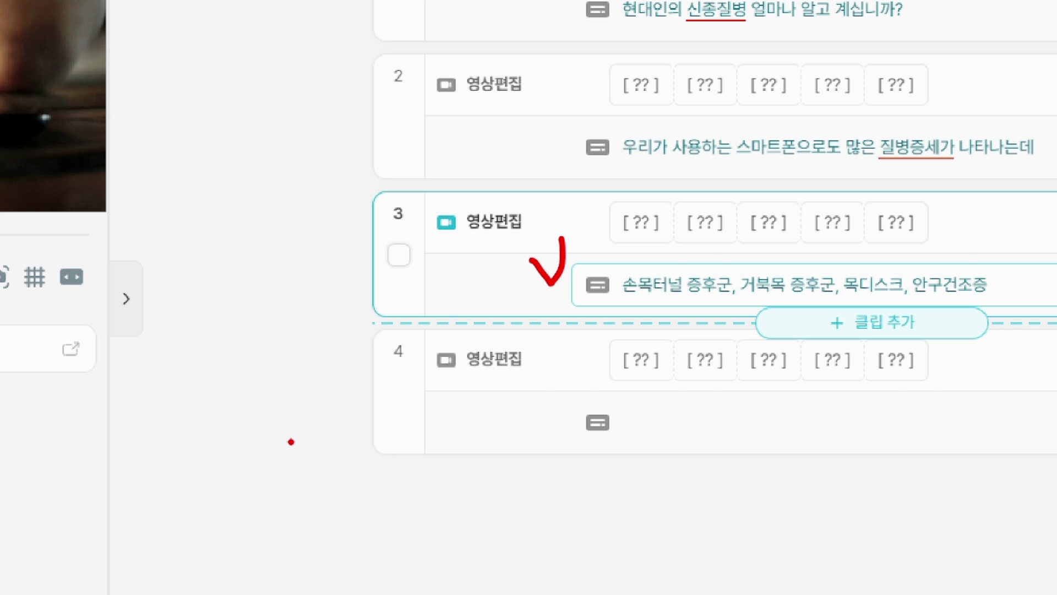
{"action": "left_click", "coordinate": [646, 419]}
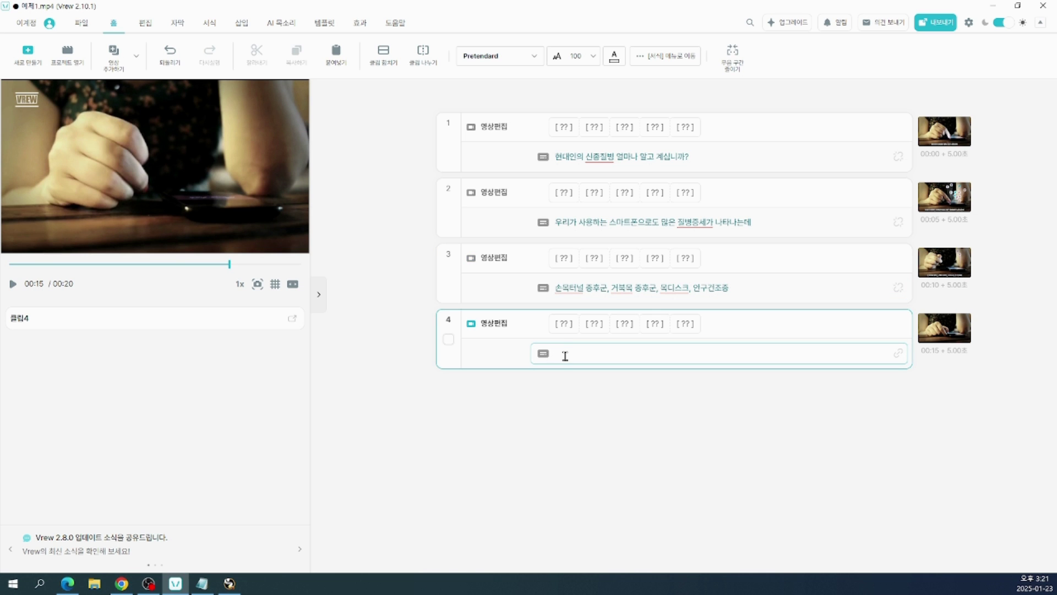
{"action": "type", "text": "또한 디지털치매도 무시 할 수 없습니다"}
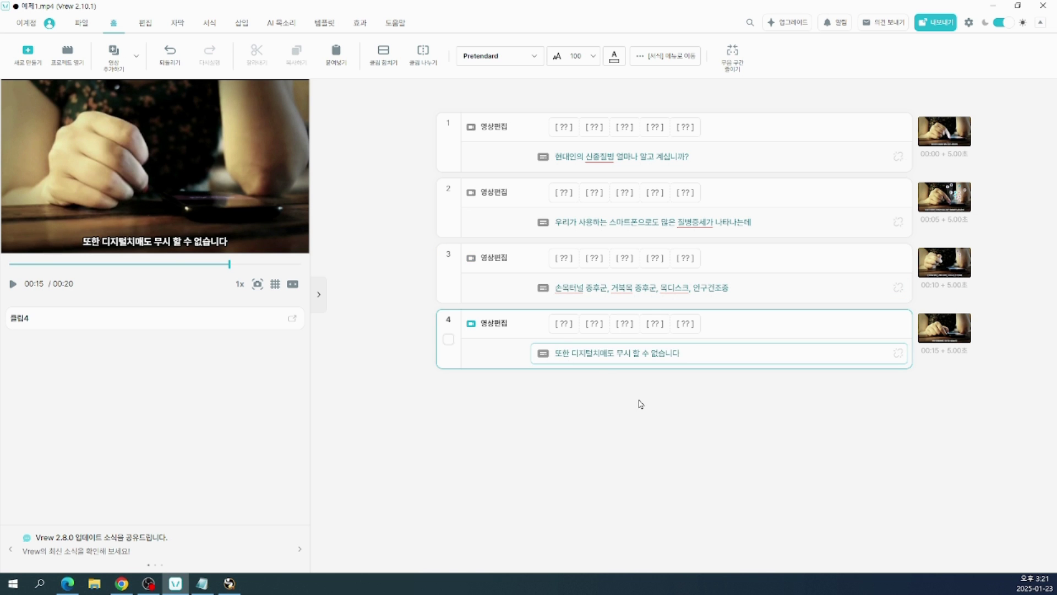
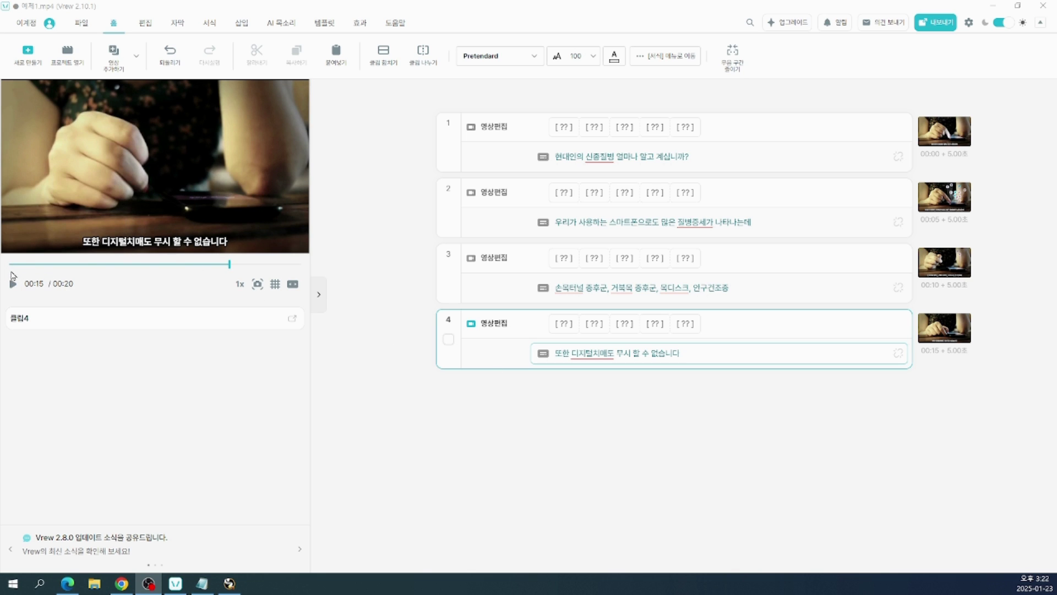
Step: Play the video from the beginning to review the subtitles on all clips
{"action": "left_click", "coordinate": [11, 265]}
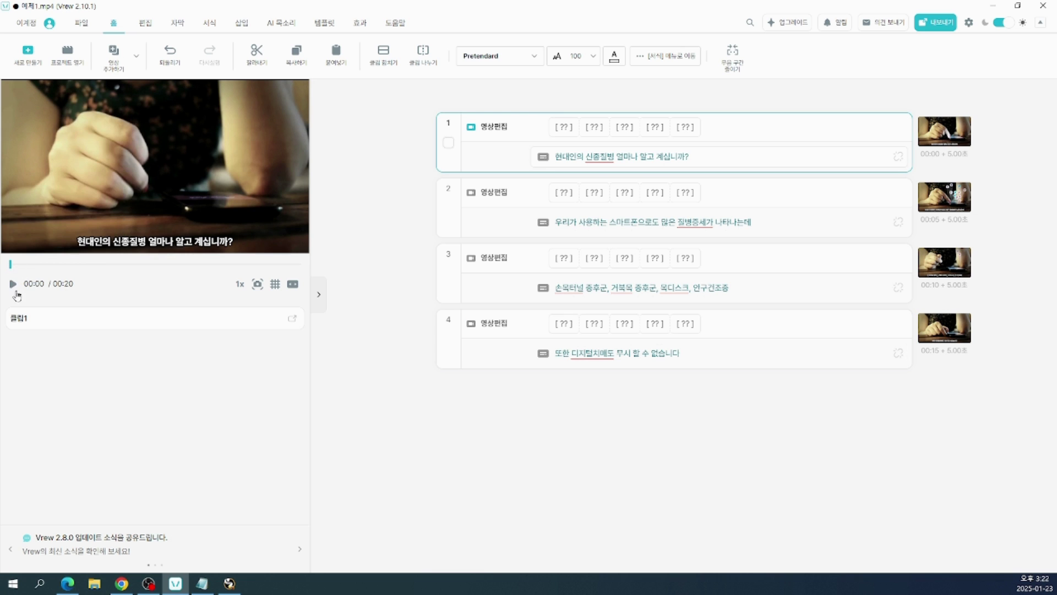
{"action": "left_click", "coordinate": [12, 284]}
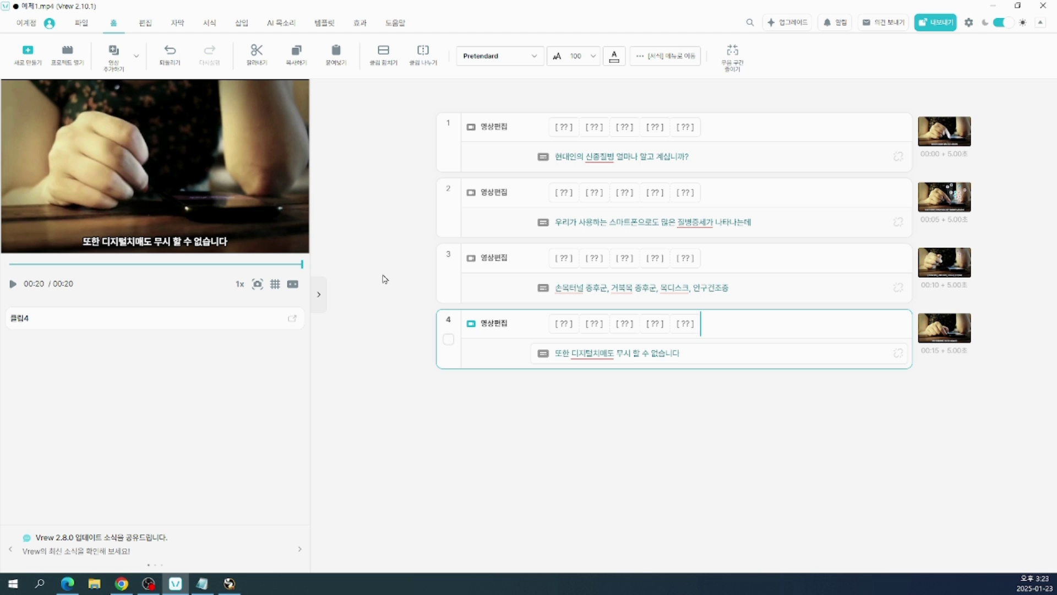
Step: Start adding a new image clip (이미지 클립) ahead of clip 1
{"action": "mouse_move", "coordinate": [450, 144]}
{"action": "mouse_move", "coordinate": [666, 113]}
{"action": "mouse_move", "coordinate": [679, 115]}
{"action": "left_click", "coordinate": [680, 110]}
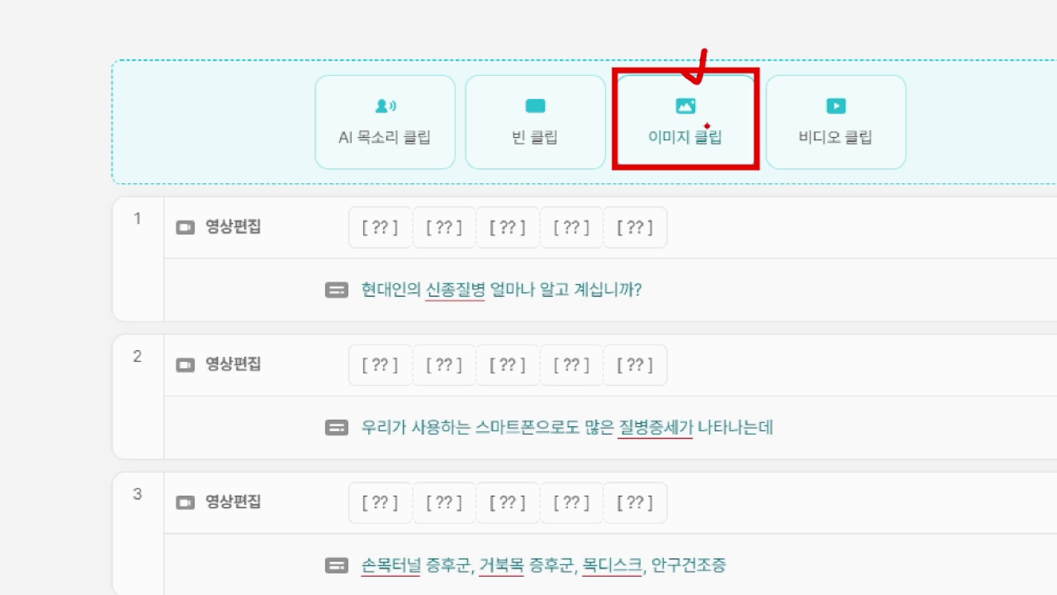
{"action": "left_click", "coordinate": [693, 123]}
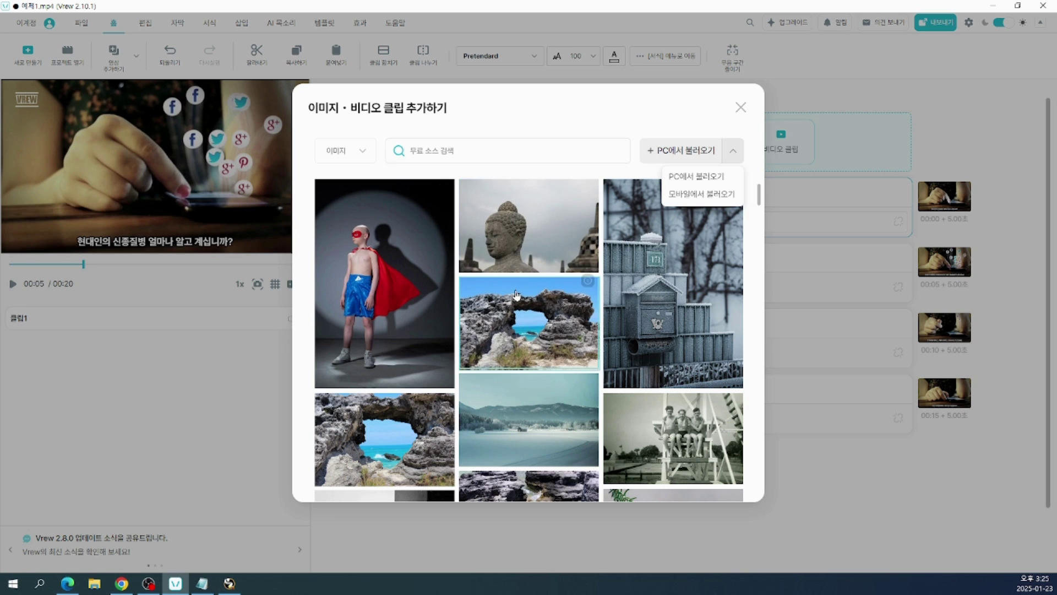
Step: Search the free image sources for "스마트폰"
{"action": "left_click", "coordinate": [442, 152]}
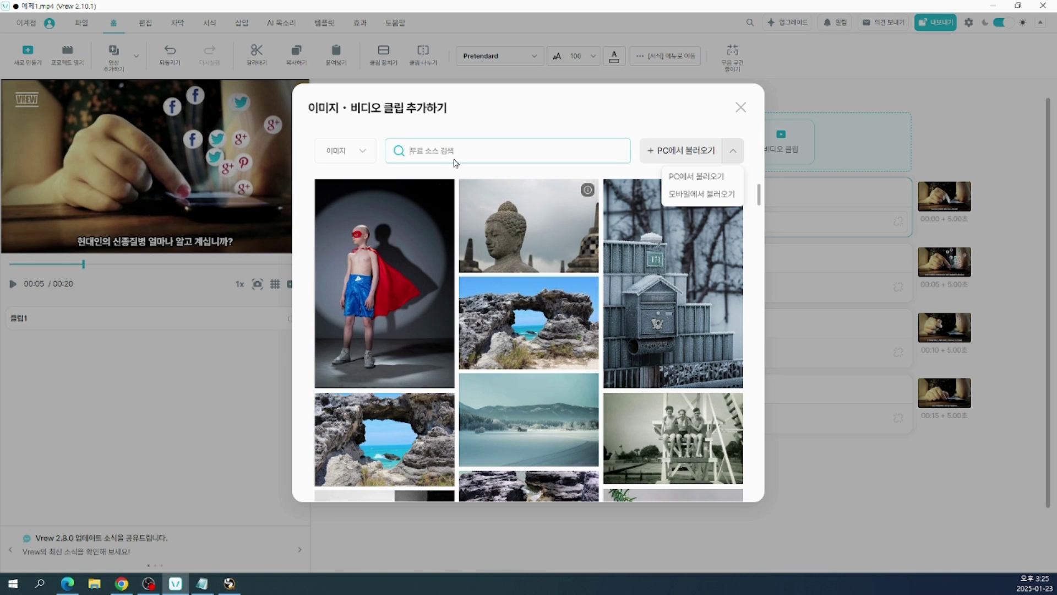
{"action": "type", "text": "스마트폰"}
{"action": "key", "text": "Return"}
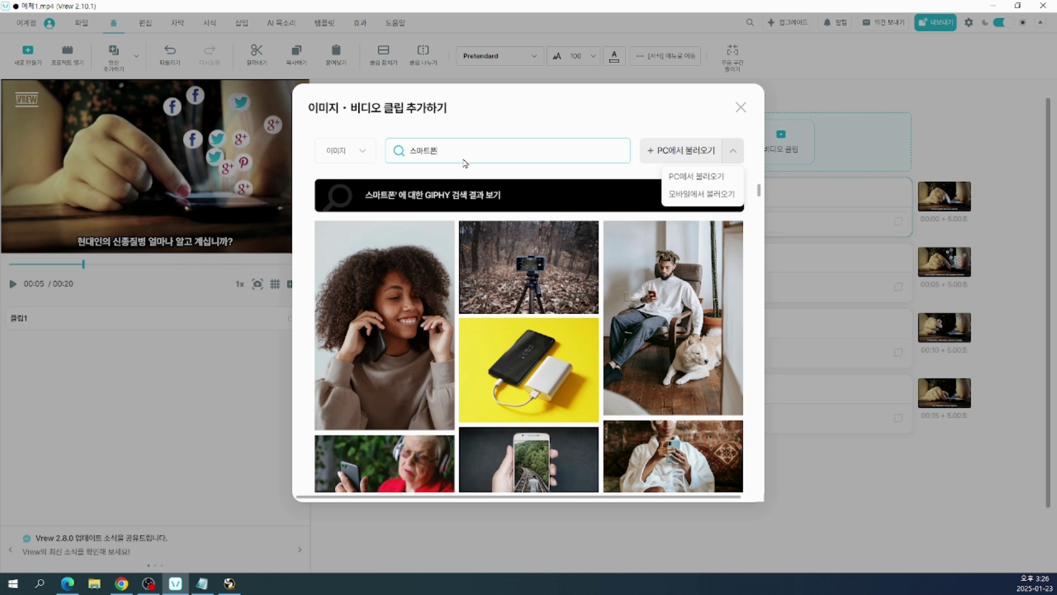
Step: Insert the image of a white "Hello" smartphone lying on a dark wooden table as the new first clip
{"action": "scroll", "coordinate": [482, 217], "scroll_direction": "down", "scroll_amount": 2}
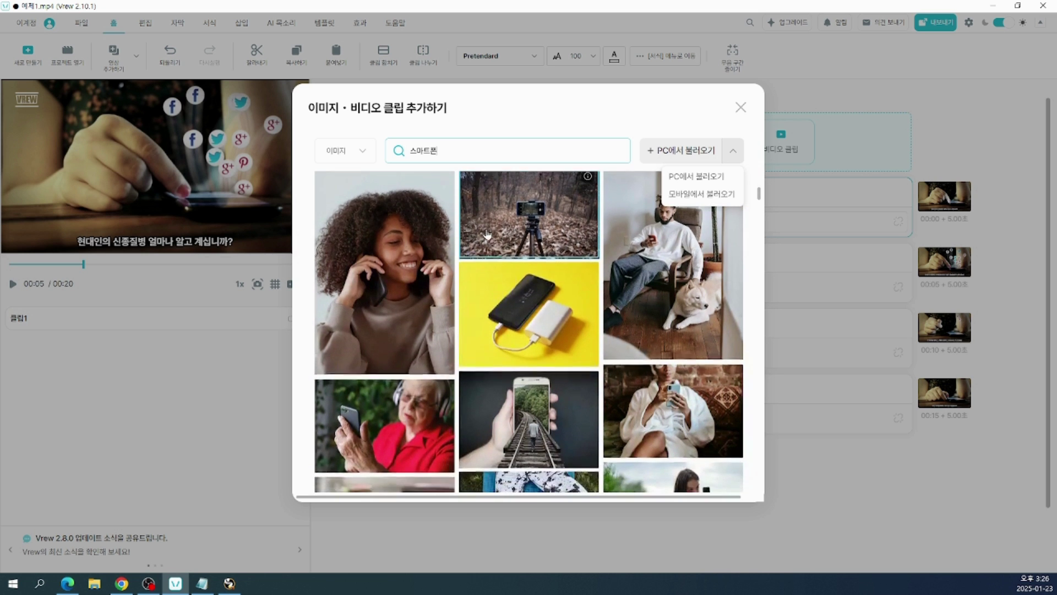
{"action": "scroll", "coordinate": [487, 234], "scroll_direction": "down", "scroll_amount": 3}
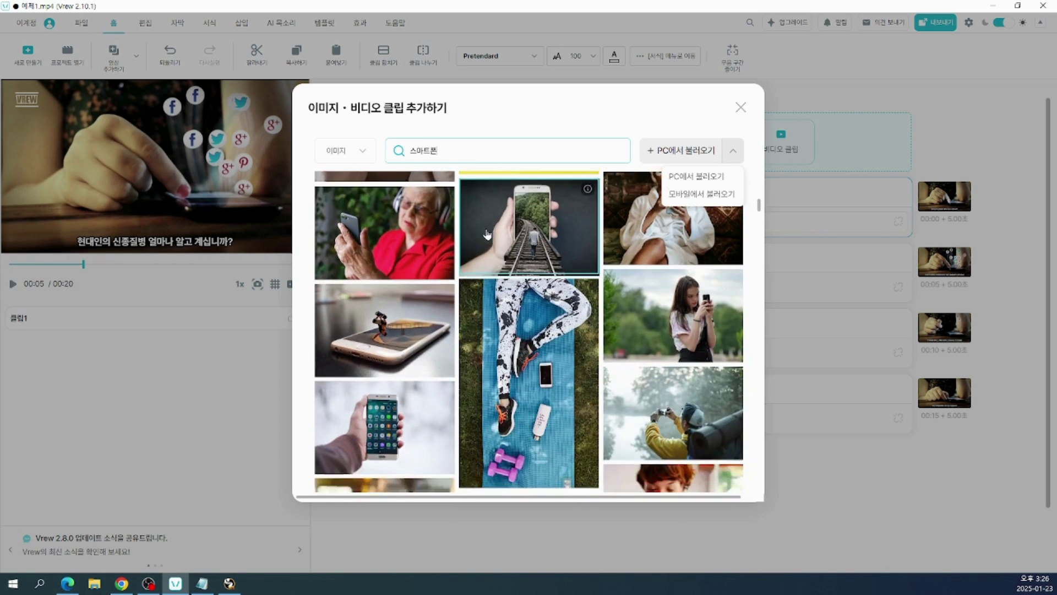
{"action": "scroll", "coordinate": [487, 234], "scroll_direction": "down", "scroll_amount": 5}
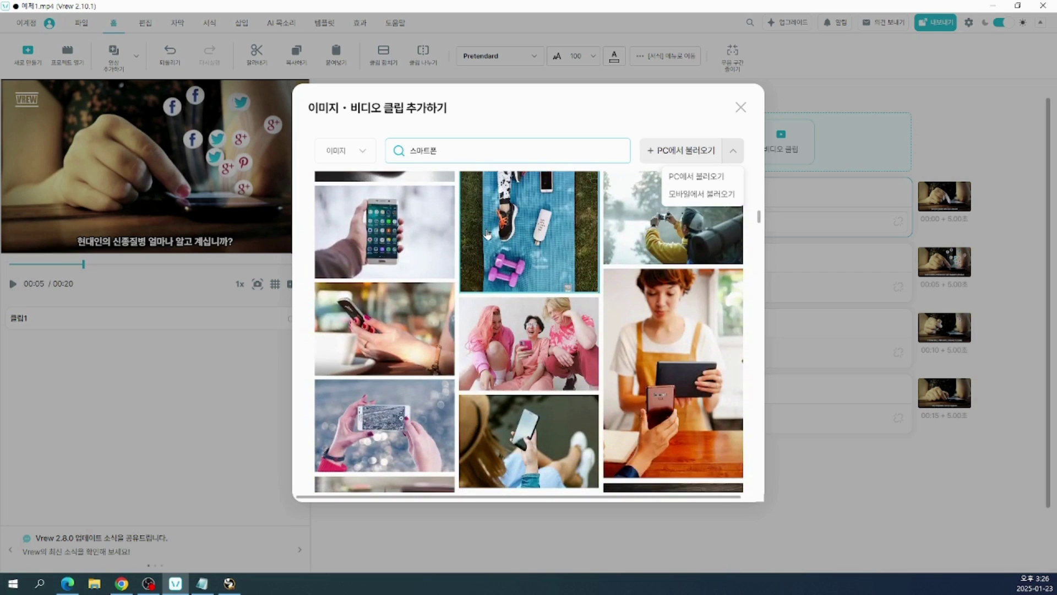
{"action": "scroll", "coordinate": [487, 234], "scroll_direction": "down", "scroll_amount": 4}
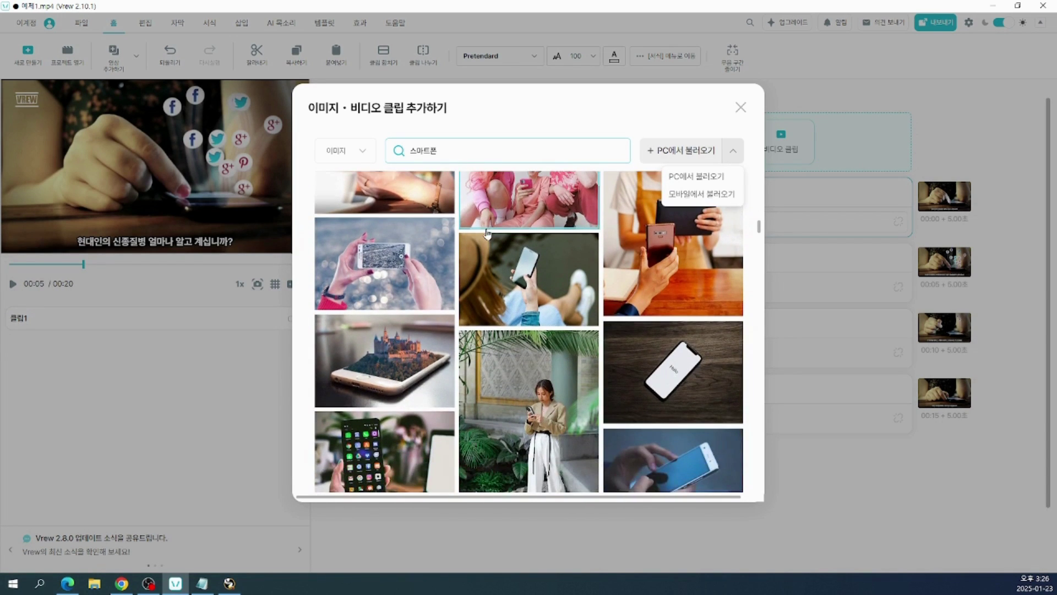
{"action": "scroll", "coordinate": [487, 234], "scroll_direction": "down", "scroll_amount": 1}
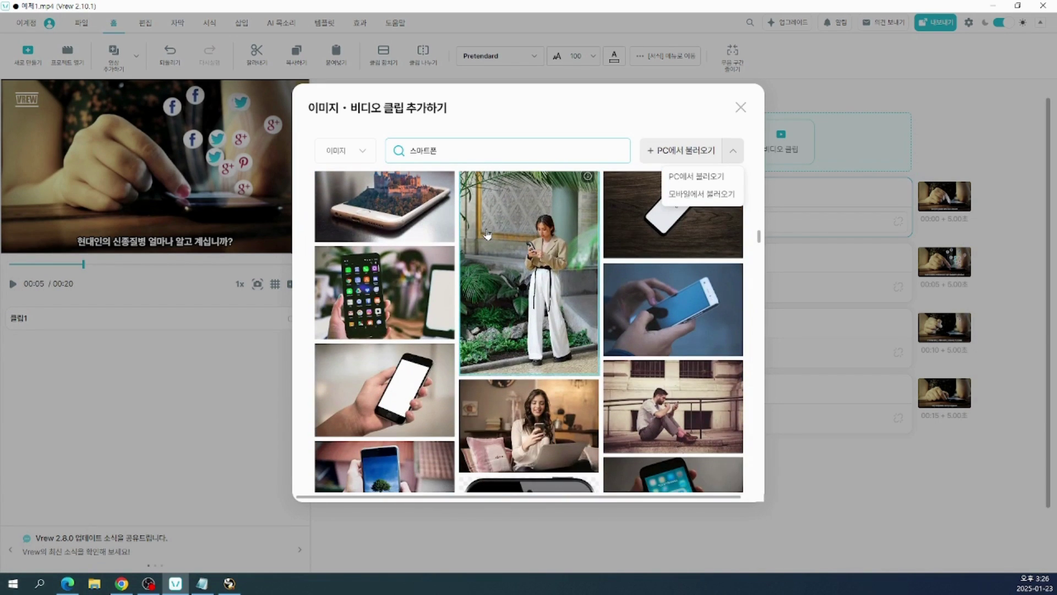
{"action": "scroll", "coordinate": [487, 234], "scroll_direction": "down", "scroll_amount": 1}
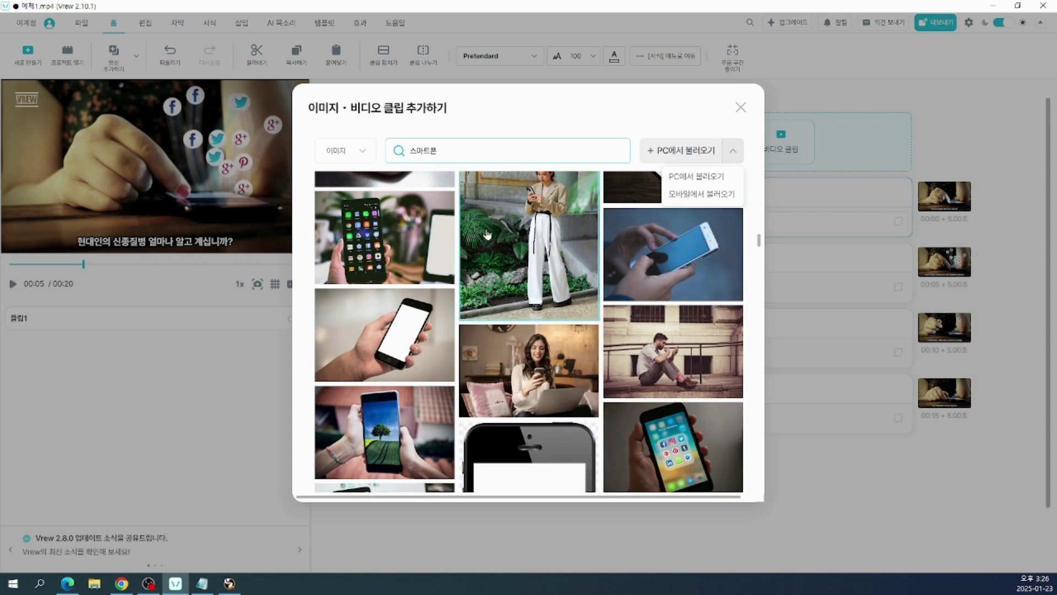
{"action": "scroll", "coordinate": [487, 234], "scroll_direction": "down", "scroll_amount": 2}
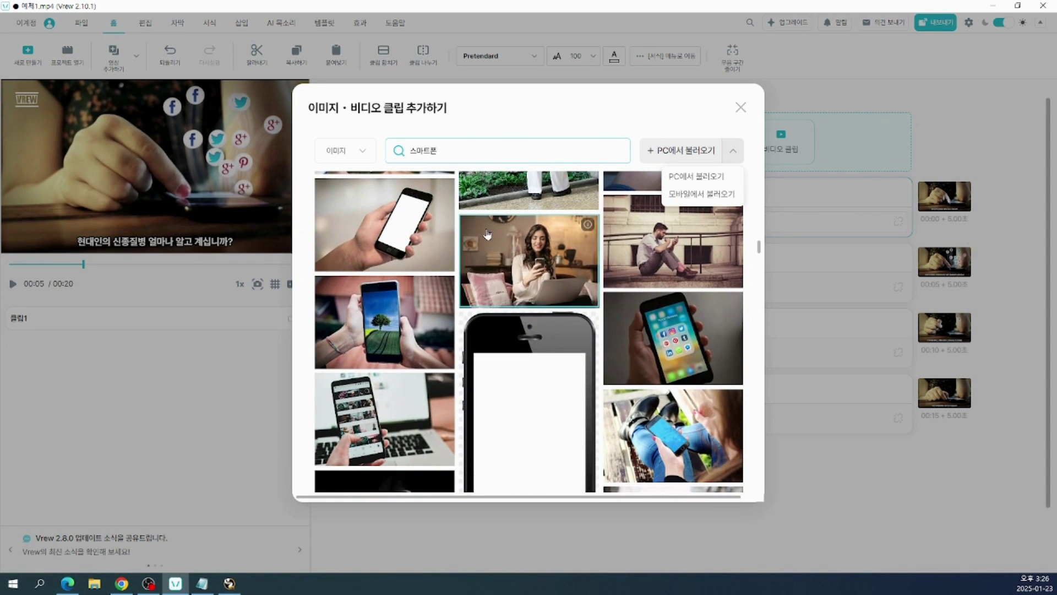
{"action": "scroll", "coordinate": [487, 234], "scroll_direction": "up", "scroll_amount": 4}
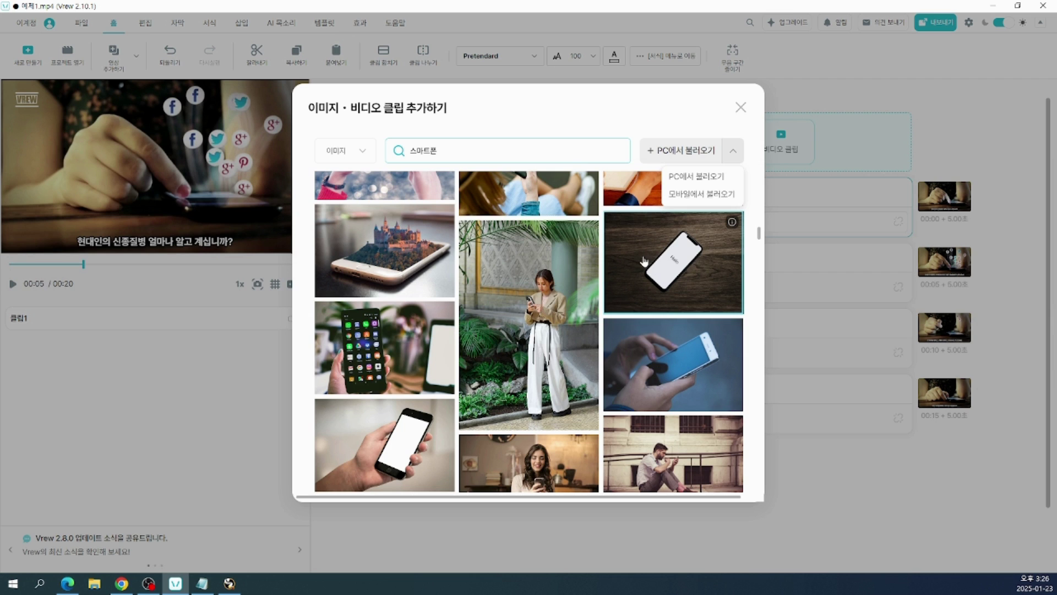
{"action": "left_click", "coordinate": [679, 260]}
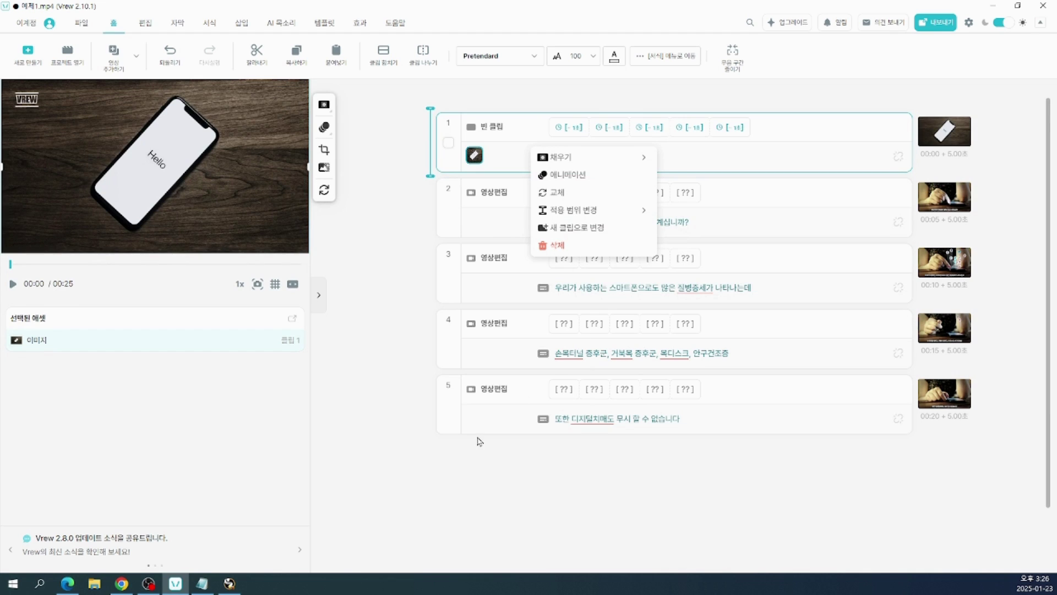
{"action": "left_click", "coordinate": [413, 231]}
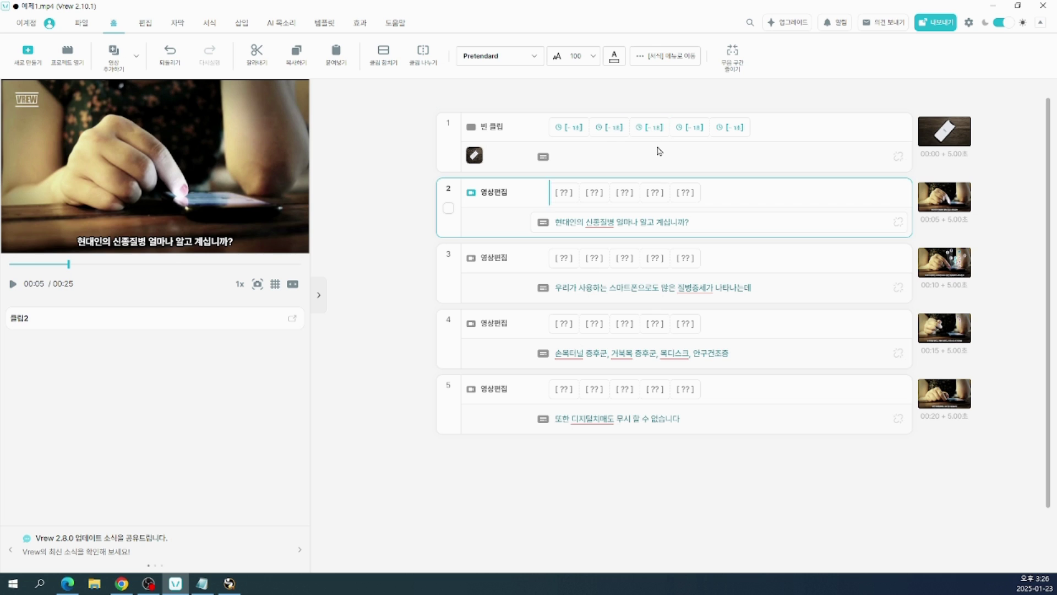
Step: Enter the subtitle "스마트폰 잘 알고 쓰는가?" for the image clip 1
{"action": "left_click", "coordinate": [599, 154]}
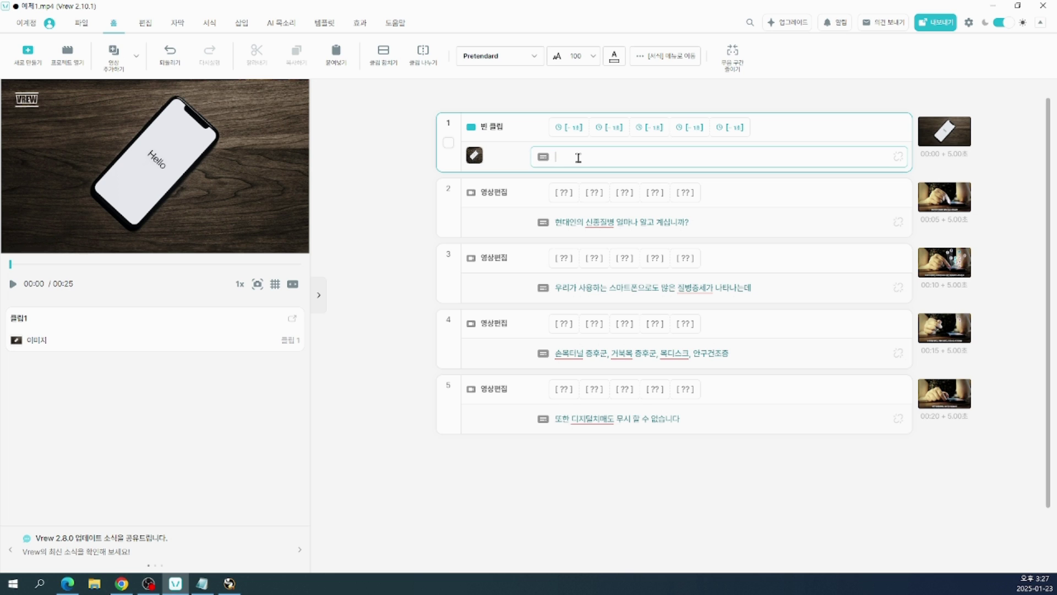
{"action": "type", "text": "스마트폰 잘 알고"}
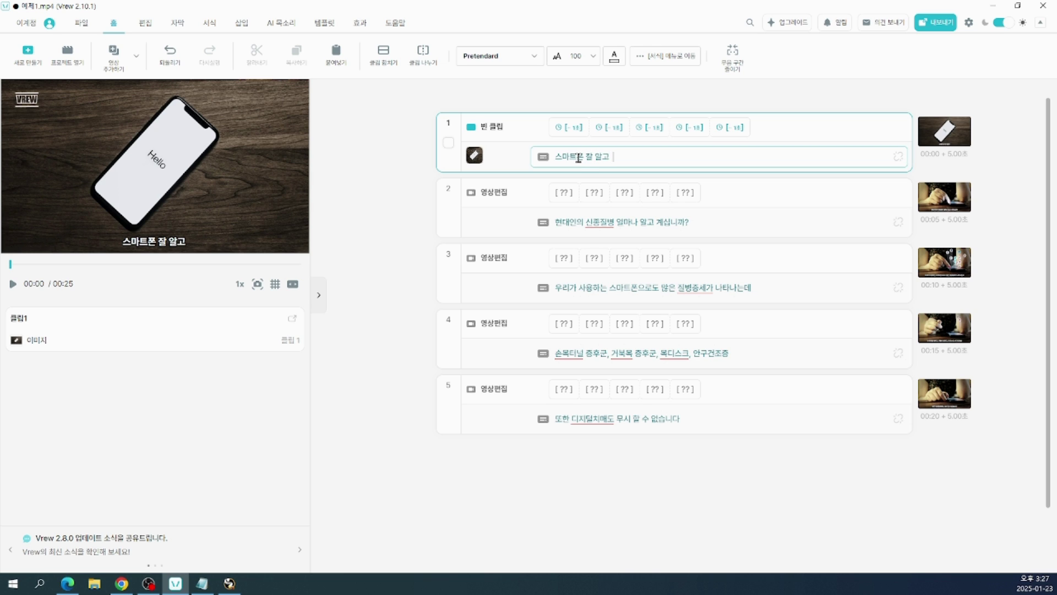
{"action": "type", "text": " 쓰는가"}
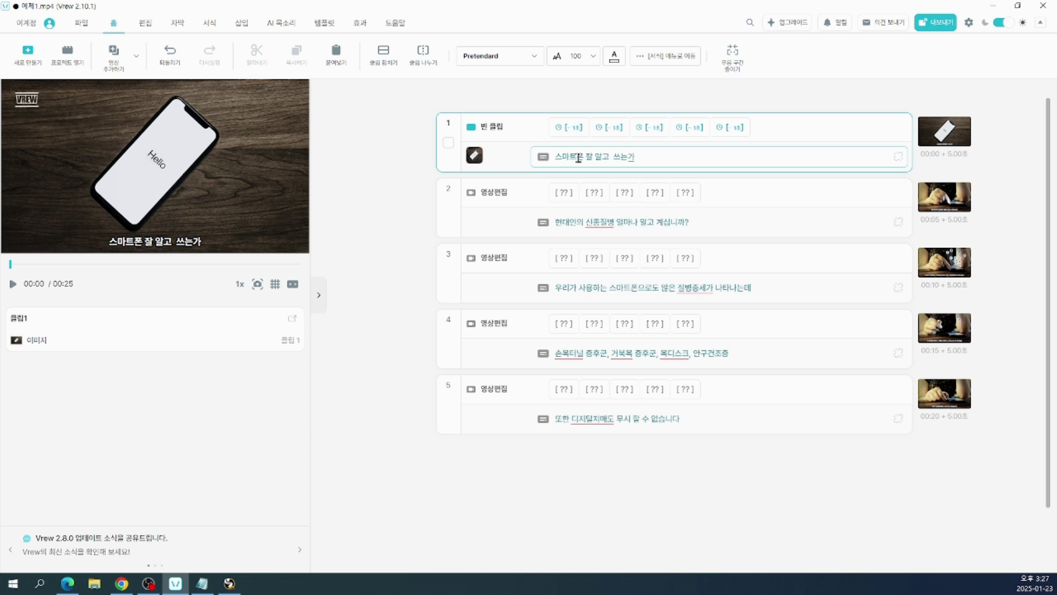
{"action": "type", "text": "?"}
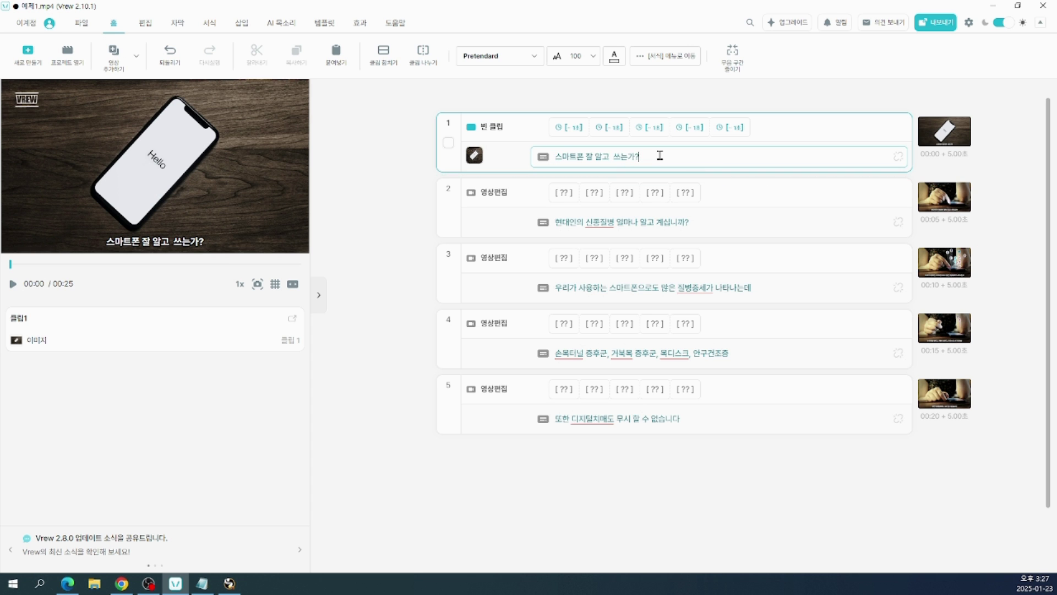
Step: Set the font size of clip 1's subtitle to 300
{"action": "mouse_move", "coordinate": [661, 168]}
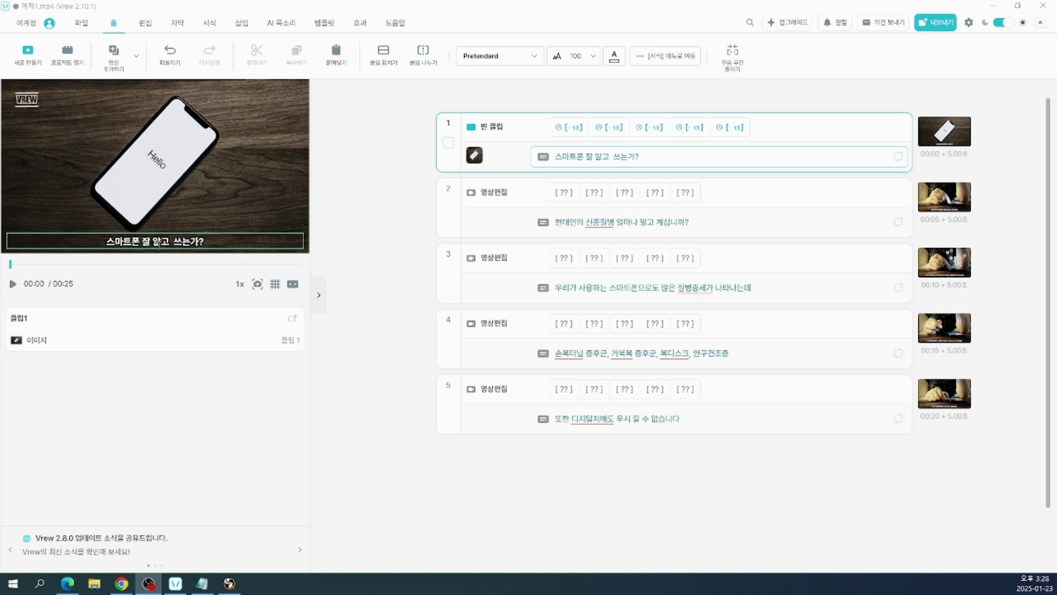
{"action": "left_click", "coordinate": [217, 244]}
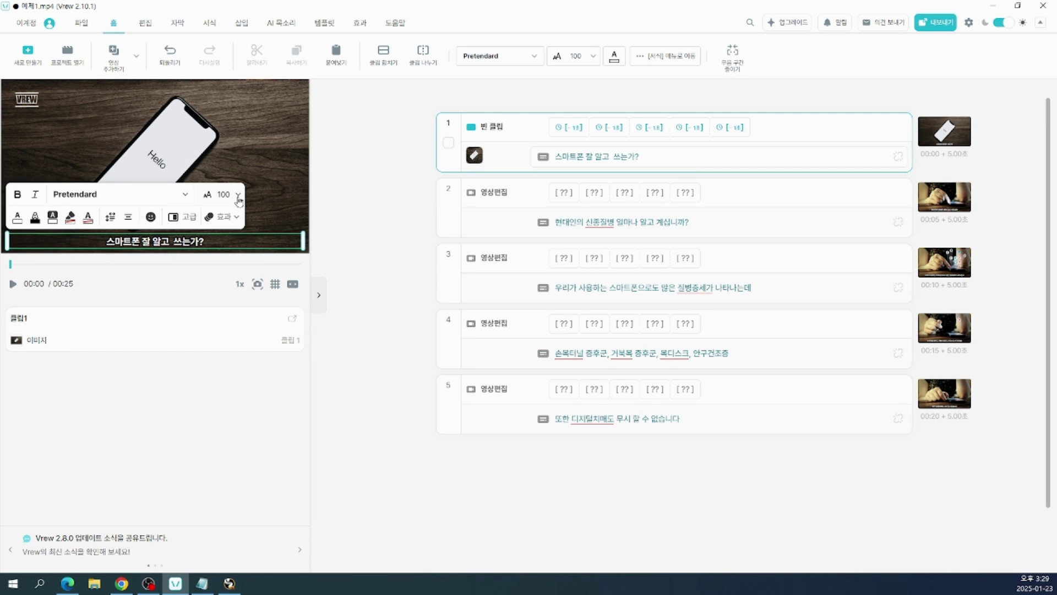
{"action": "left_click", "coordinate": [240, 200]}
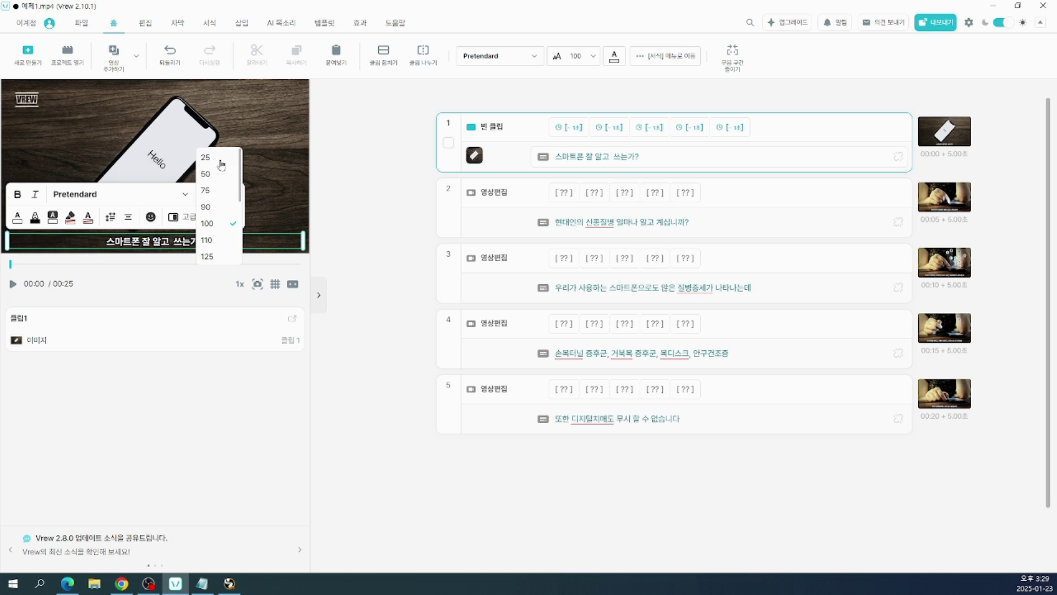
{"action": "scroll", "coordinate": [223, 216], "scroll_direction": "down", "scroll_amount": 5}
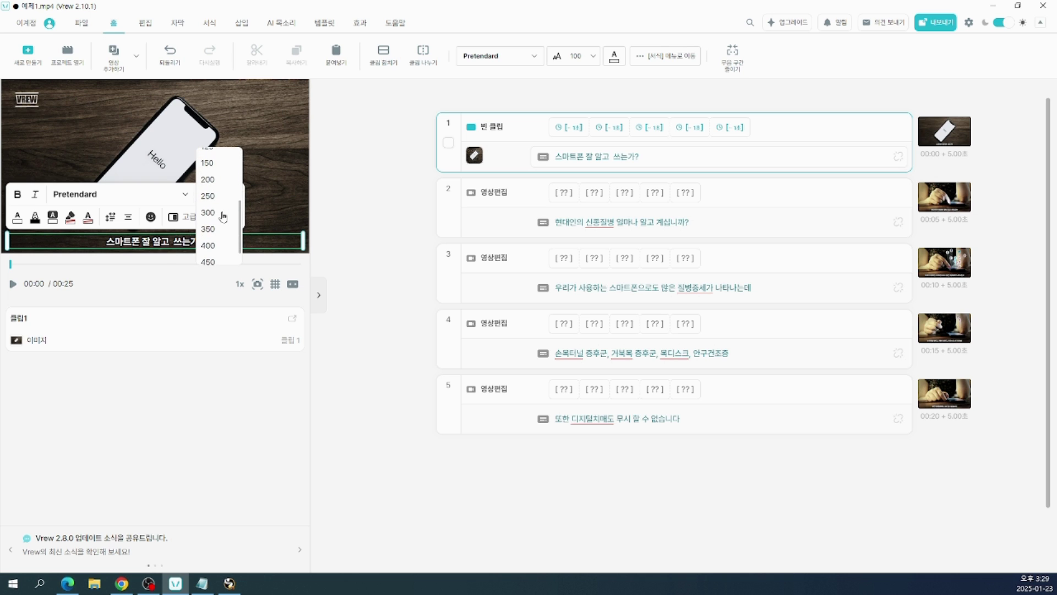
{"action": "left_click", "coordinate": [219, 193]}
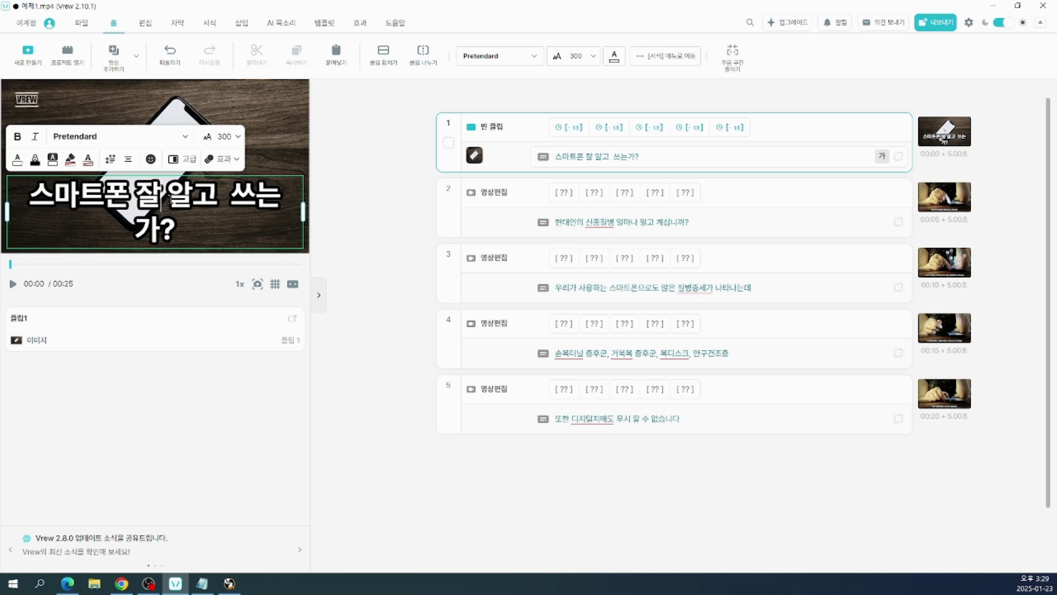
Step: Break clip 1's subtitle into two lines after "스마트폰 잘" and move it up to the middle of the picture
{"action": "key", "text": "Return"}
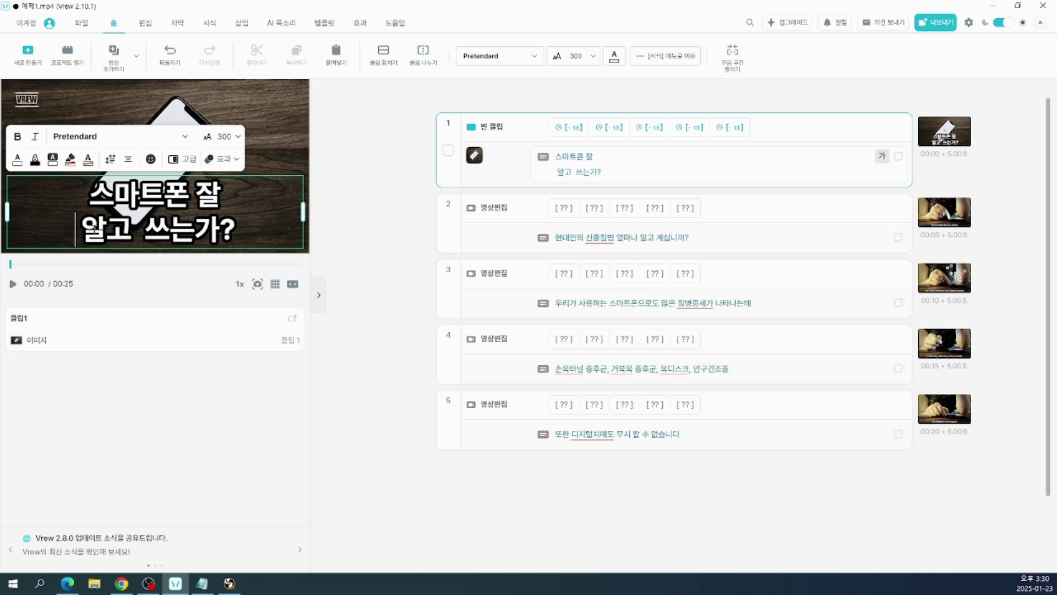
{"action": "left_click_drag", "start_coordinate": [89, 190], "coordinate": [241, 237]}
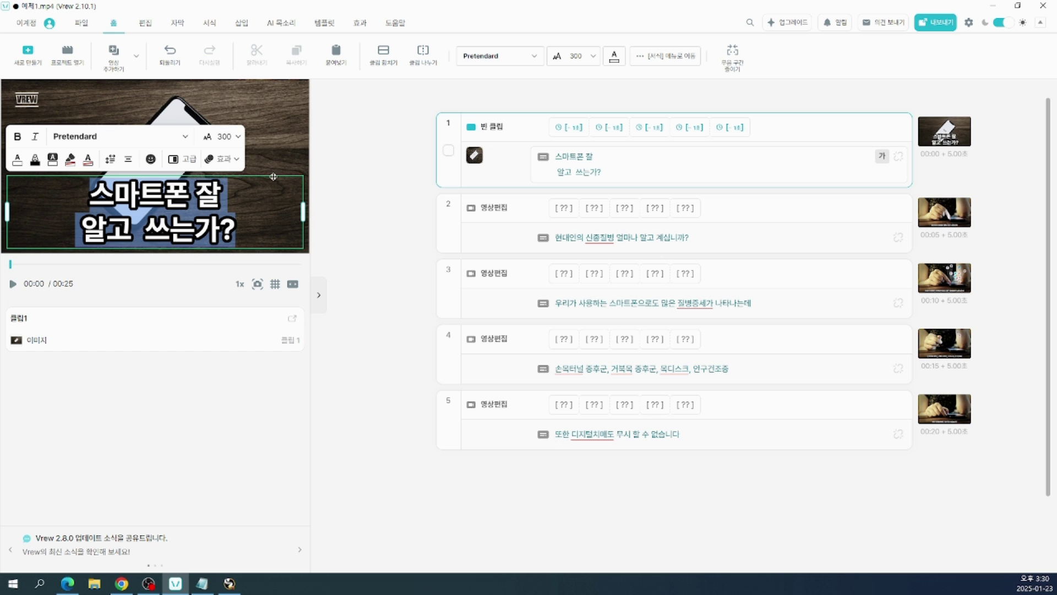
{"action": "left_click_drag", "start_coordinate": [274, 176], "coordinate": [274, 132]}
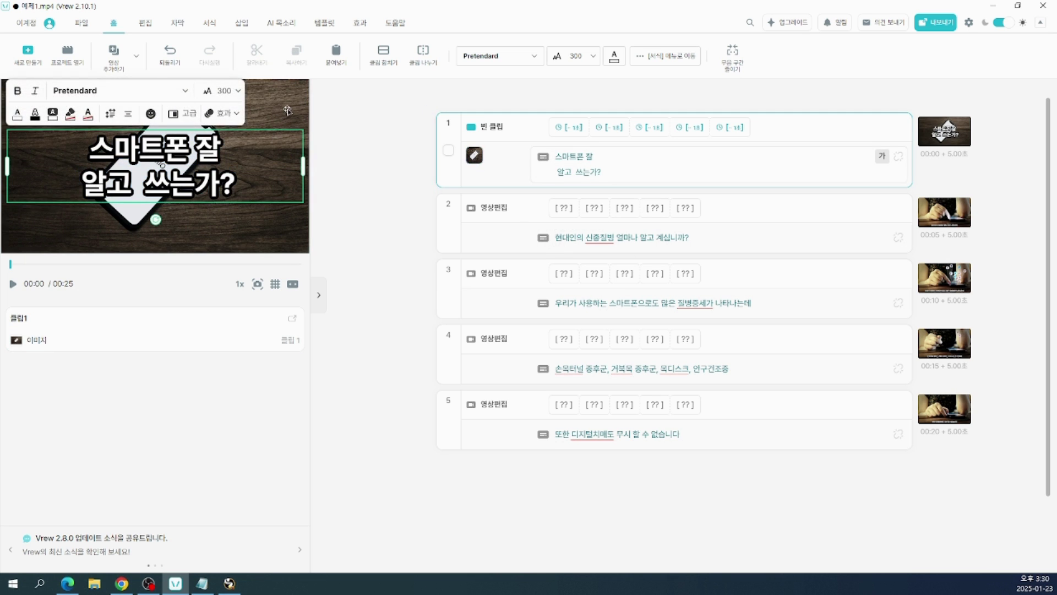
{"action": "left_click", "coordinate": [289, 109]}
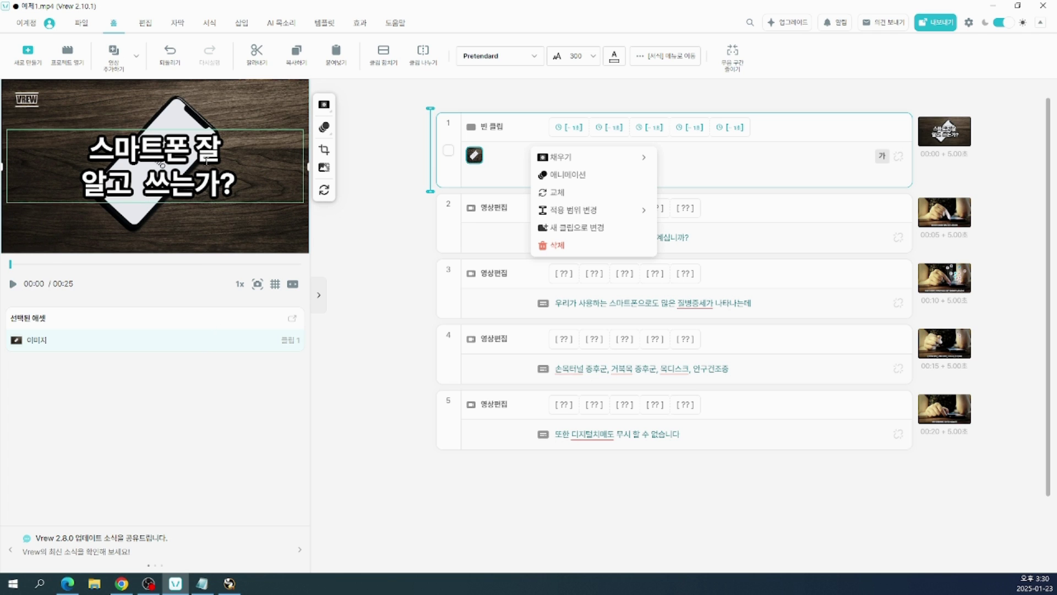
{"action": "left_click", "coordinate": [222, 145]}
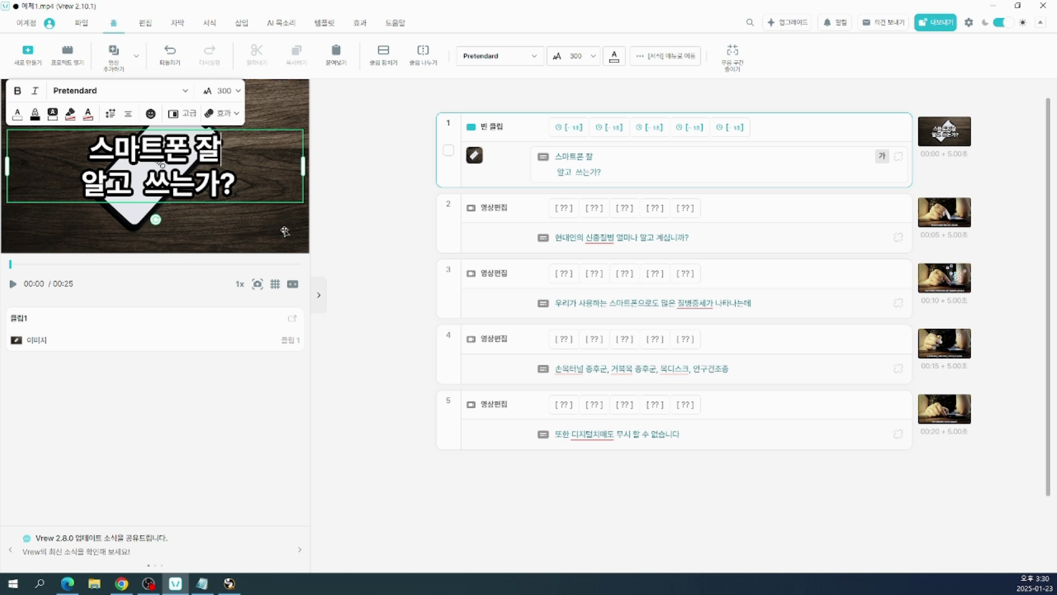
{"action": "key", "text": "Down"}
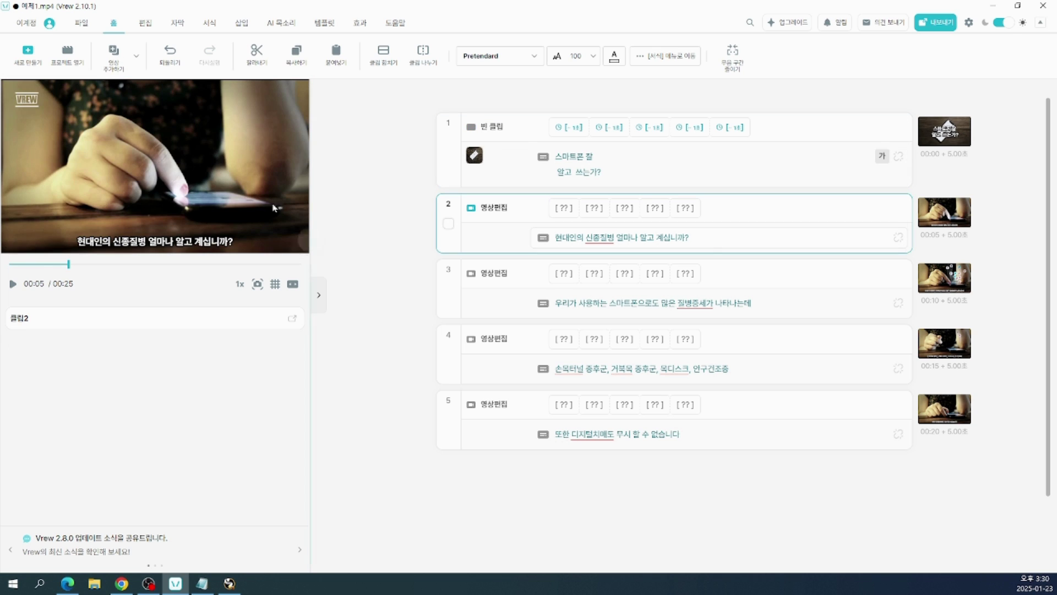
{"action": "left_click", "coordinate": [519, 160]}
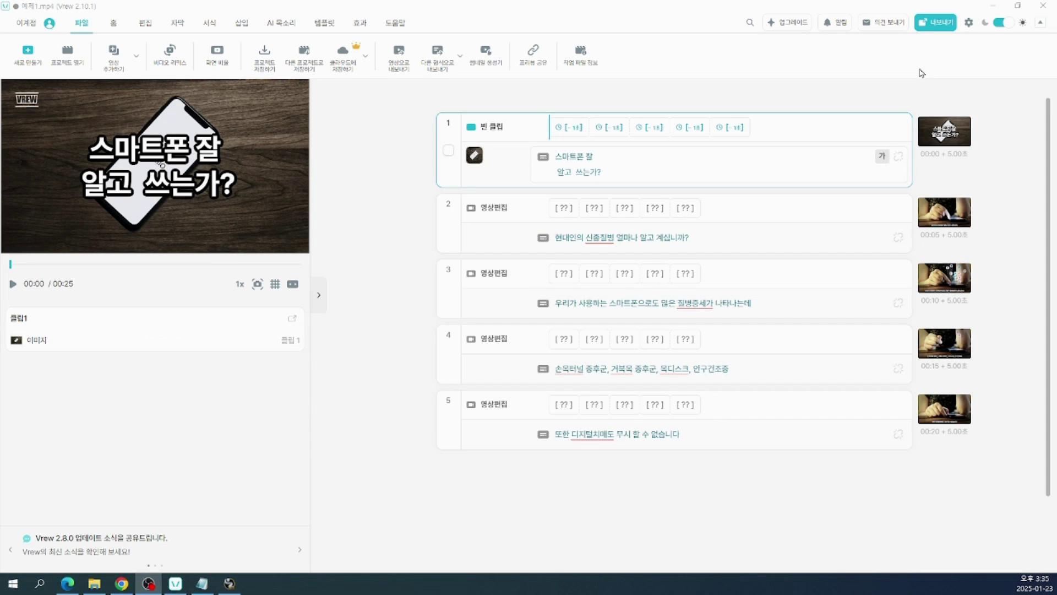
Step: Examine the available export formats, especially 영상 파일(mp4), and close the list without exporting
{"action": "left_click", "coordinate": [939, 30]}
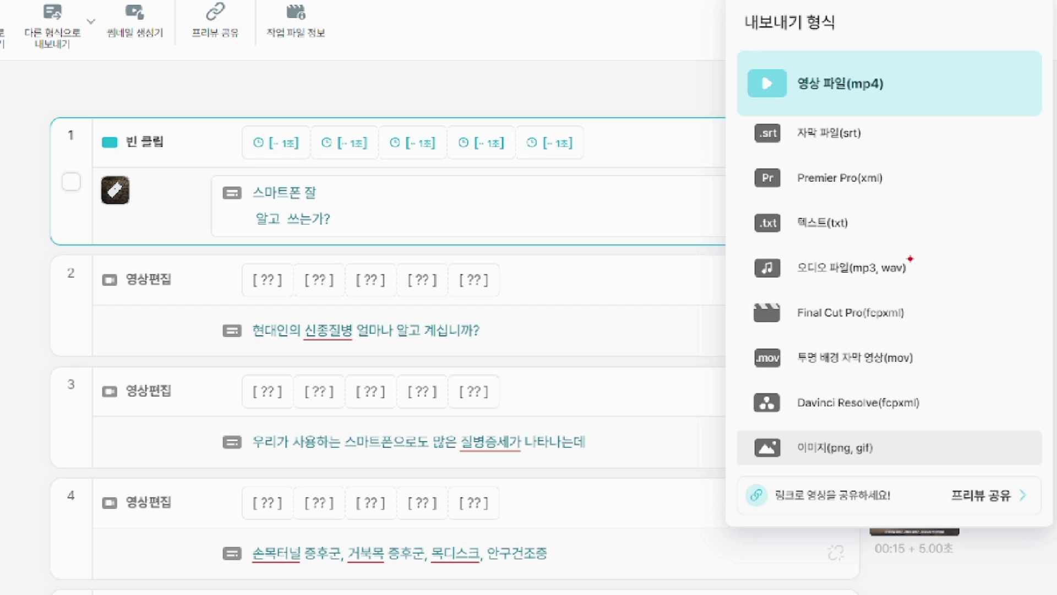
{"action": "left_click_drag", "start_coordinate": [846, 97], "coordinate": [901, 101]}
{"action": "mouse_move", "coordinate": [721, 55]}
{"action": "left_mouse_down"}
{"action": "mouse_move", "coordinate": [823, 111]}
{"action": "mouse_move", "coordinate": [927, 121]}
{"action": "left_mouse_up"}
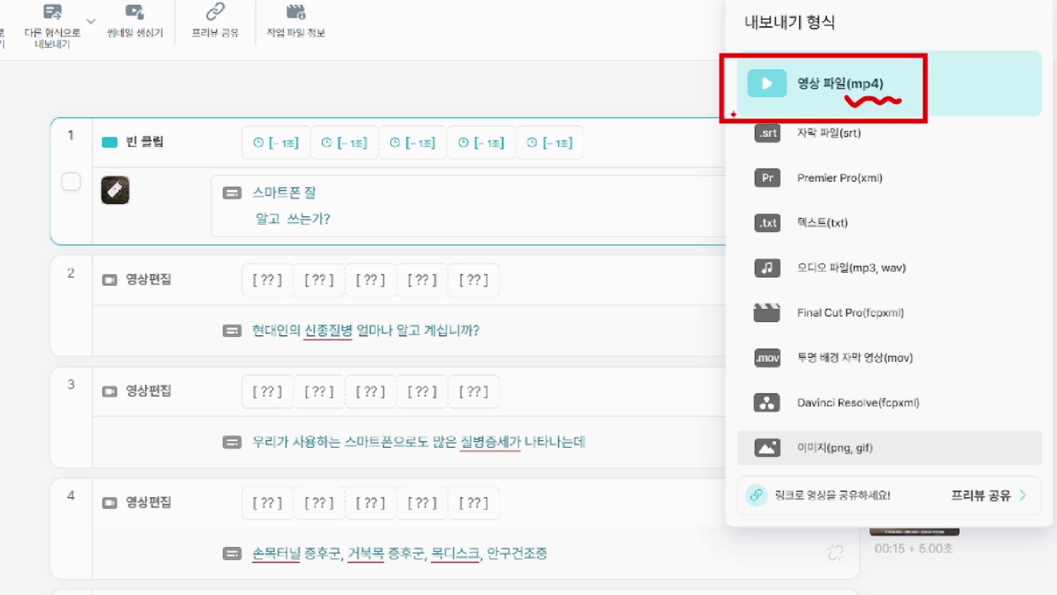
{"action": "key", "text": "Escape"}
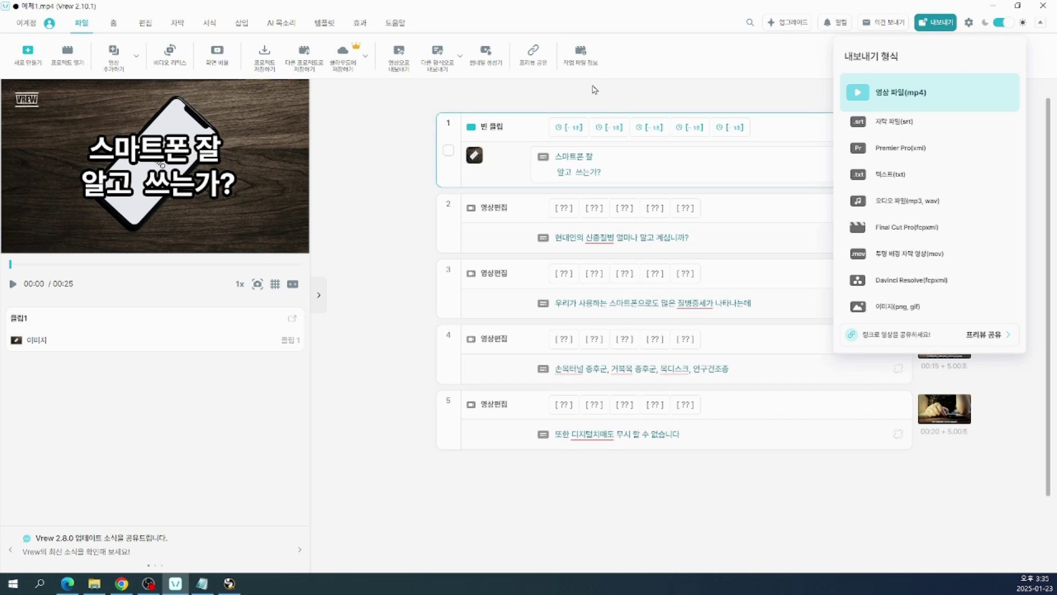
{"action": "left_click", "coordinate": [761, 68]}
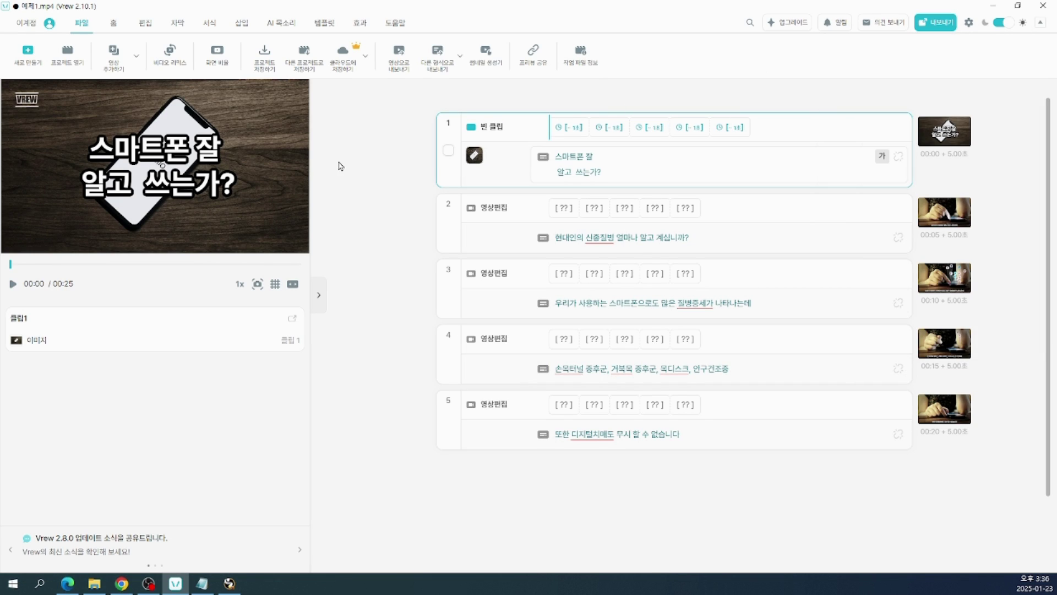
Step: Save the project as "예제1 프로젝트" in the vrew folder under 다운로드
{"action": "left_click", "coordinate": [270, 66]}
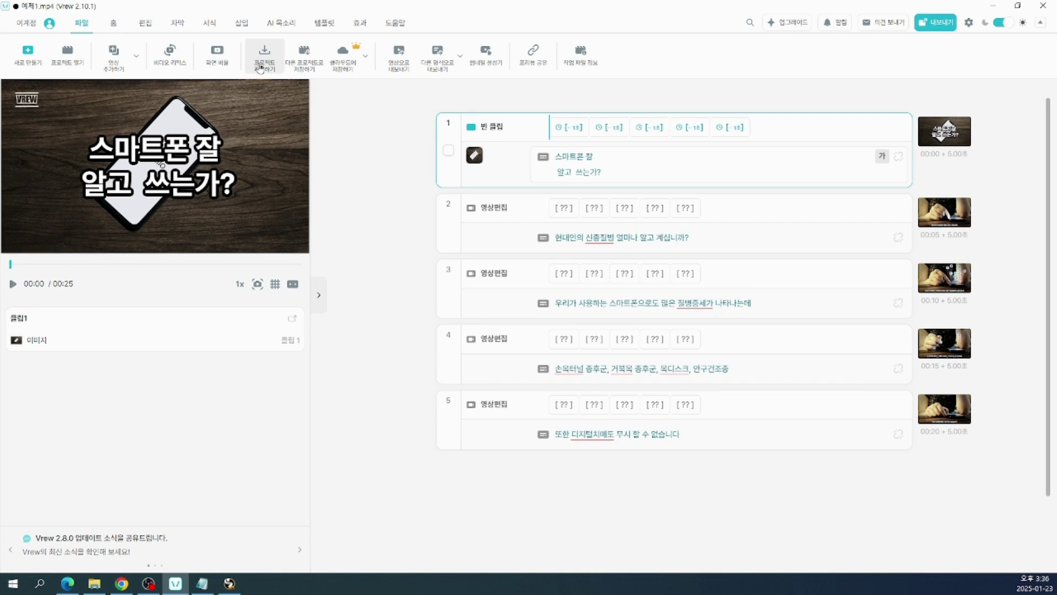
{"action": "left_click", "coordinate": [265, 67]}
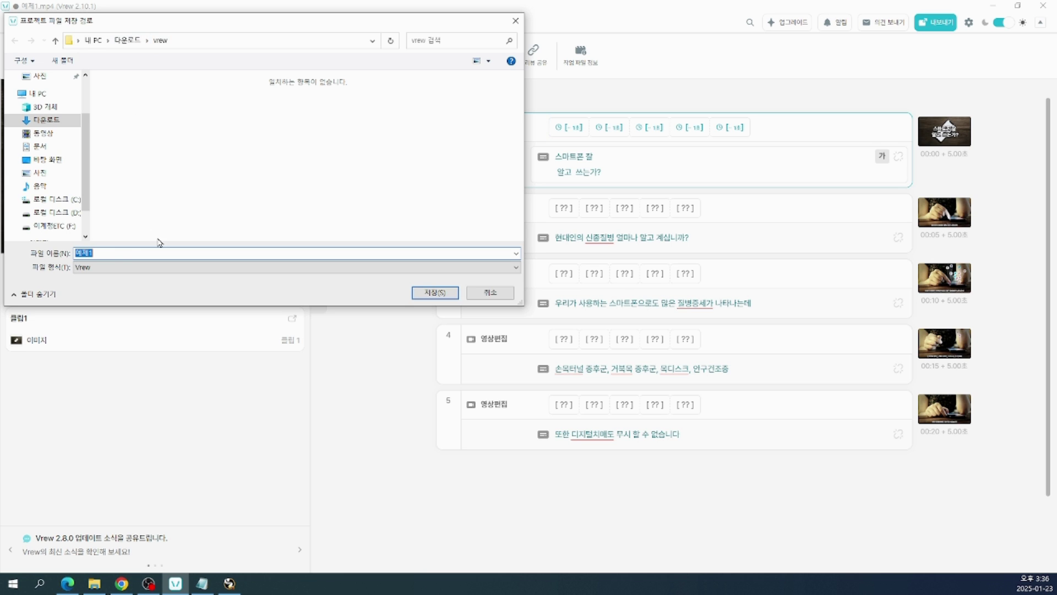
{"action": "left_click", "coordinate": [116, 254]}
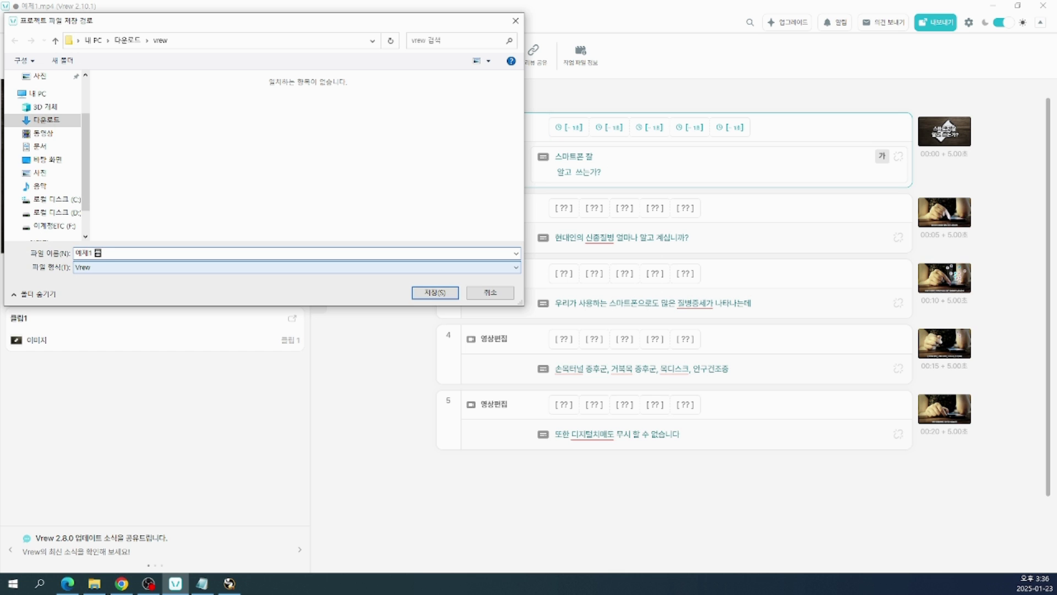
{"action": "type", "text": "프로젝트"}
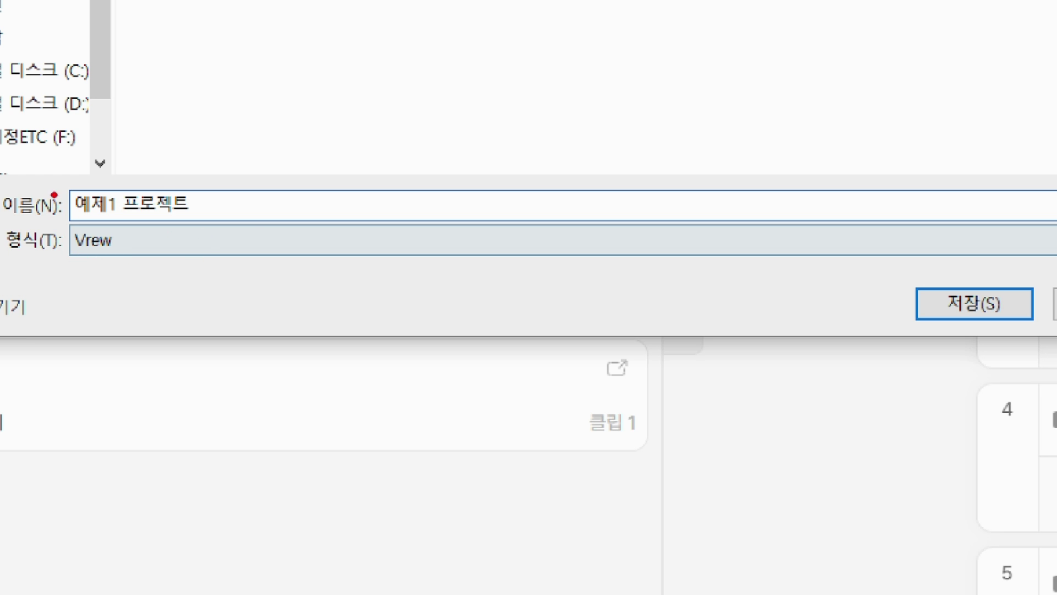
{"action": "left_click_drag", "start_coordinate": [67, 252], "coordinate": [116, 254]}
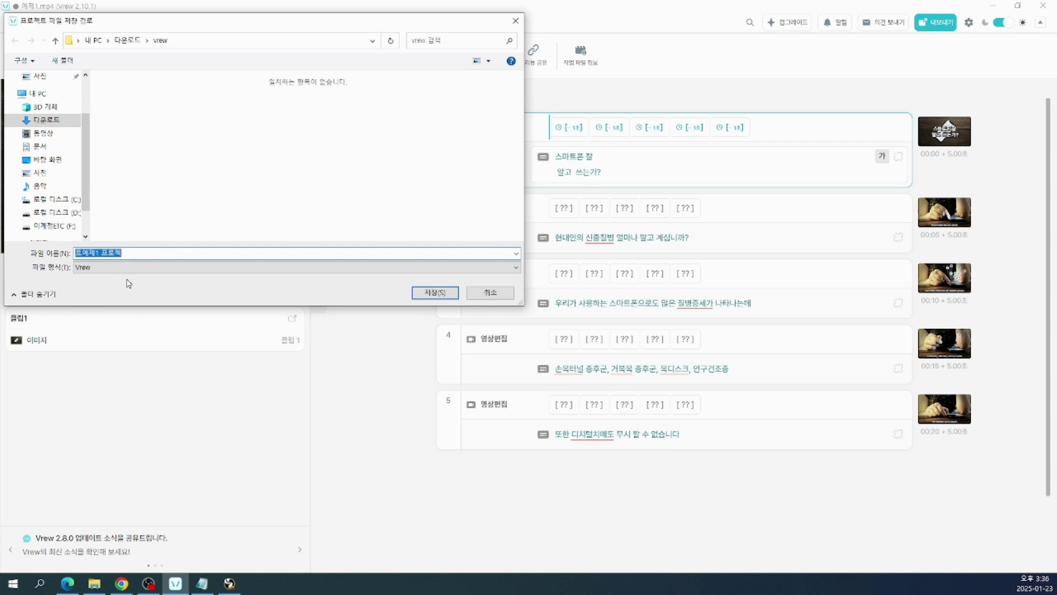
{"action": "left_click", "coordinate": [143, 252]}
{"action": "key", "text": "Home"}
{"action": "key", "text": "Delete"}
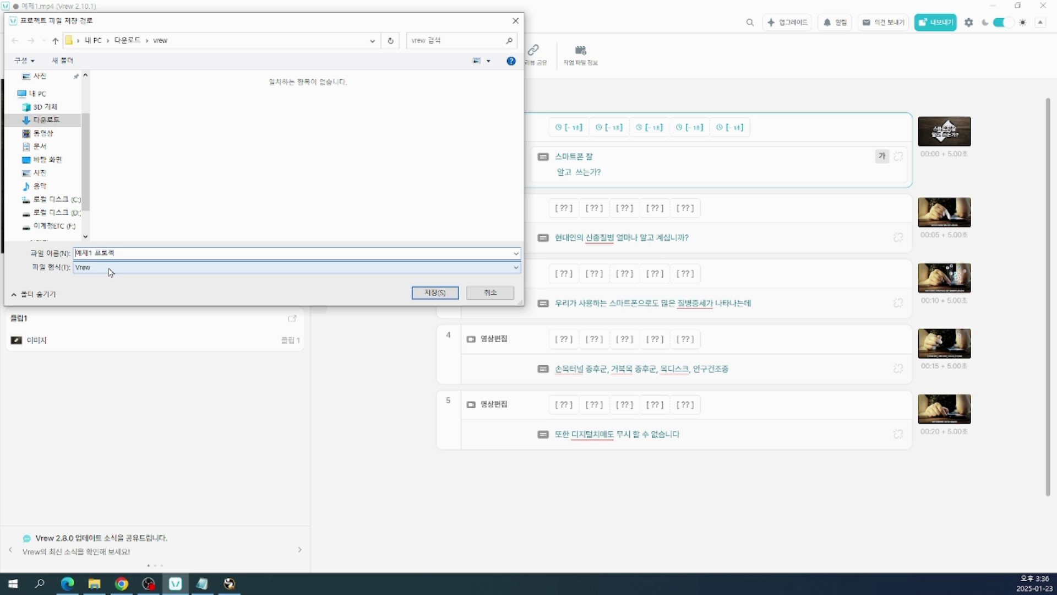
{"action": "key", "text": "End"}
{"action": "type", "text": "트"}
{"action": "left_click", "coordinate": [436, 292]}
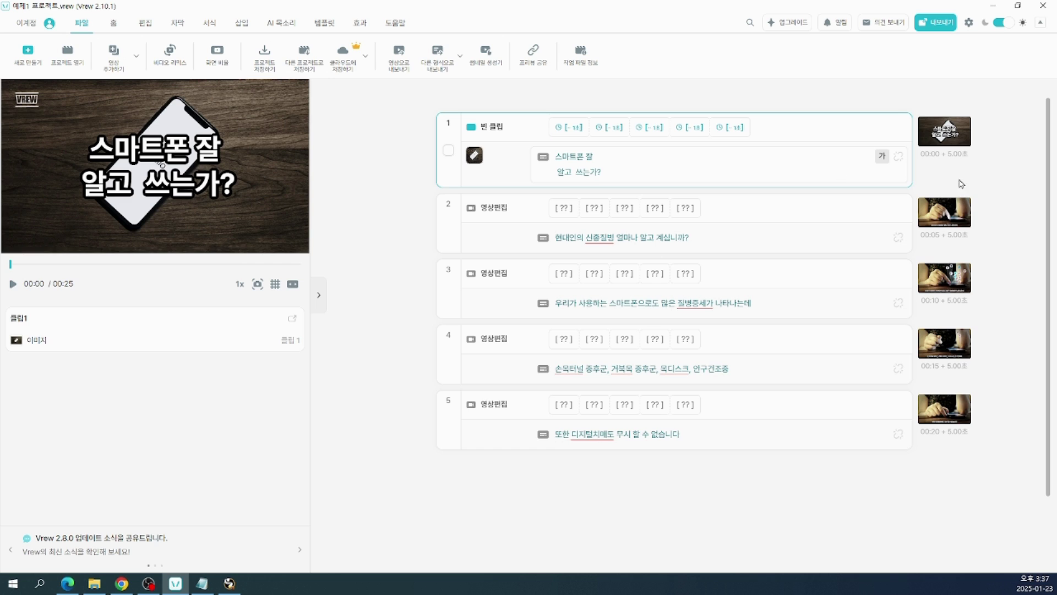
Step: Start an mp4 video export of all scenes and clips at the original 640 x 360 resolution, accepting the FFmpeg download
{"action": "left_click", "coordinate": [943, 28]}
{"action": "left_click", "coordinate": [944, 28]}
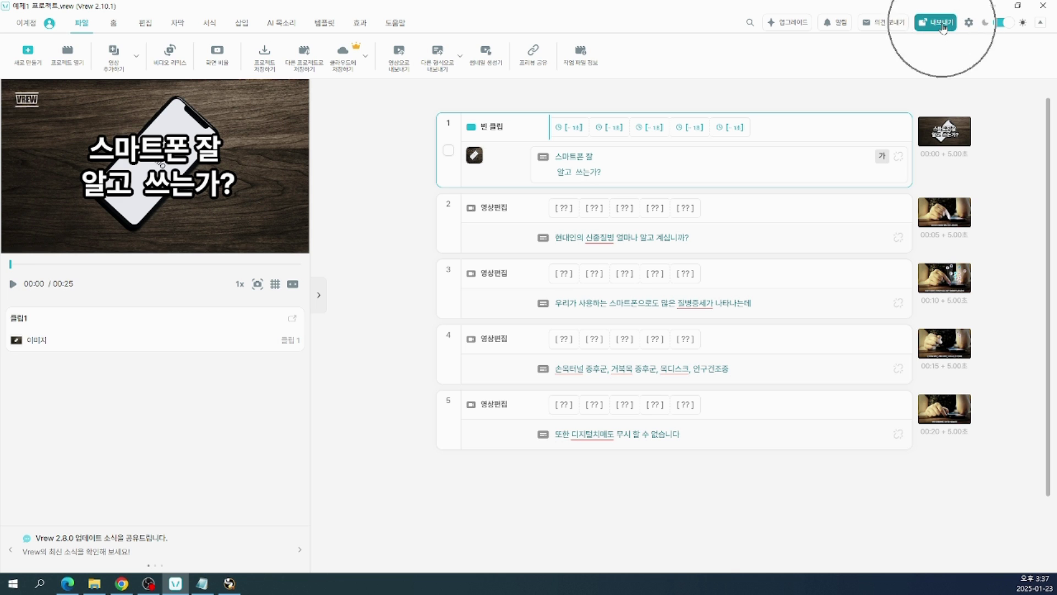
{"action": "left_click", "coordinate": [943, 28]}
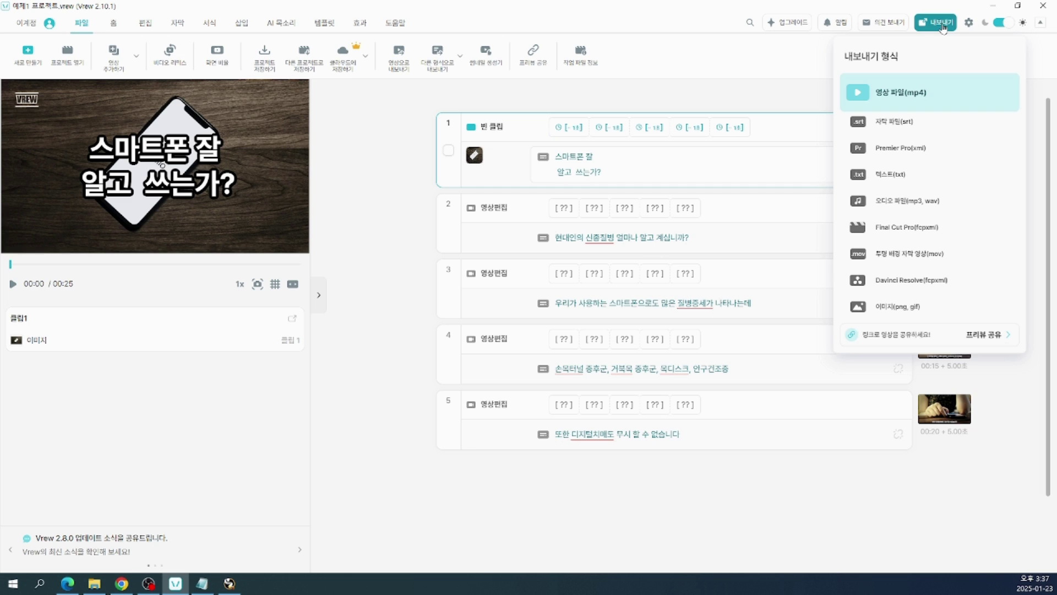
{"action": "left_click", "coordinate": [902, 94]}
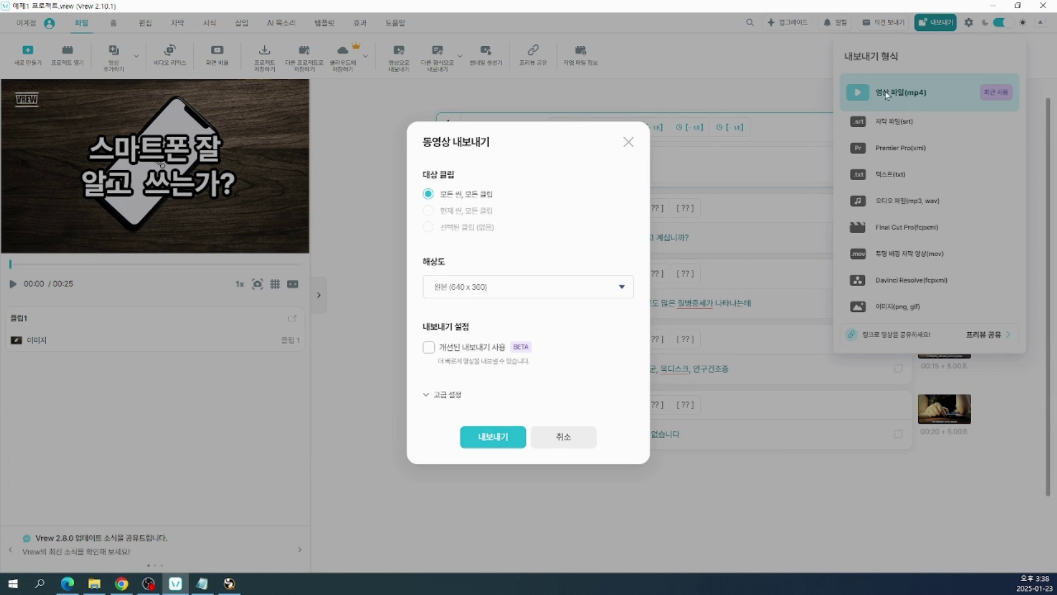
{"action": "left_click", "coordinate": [582, 194]}
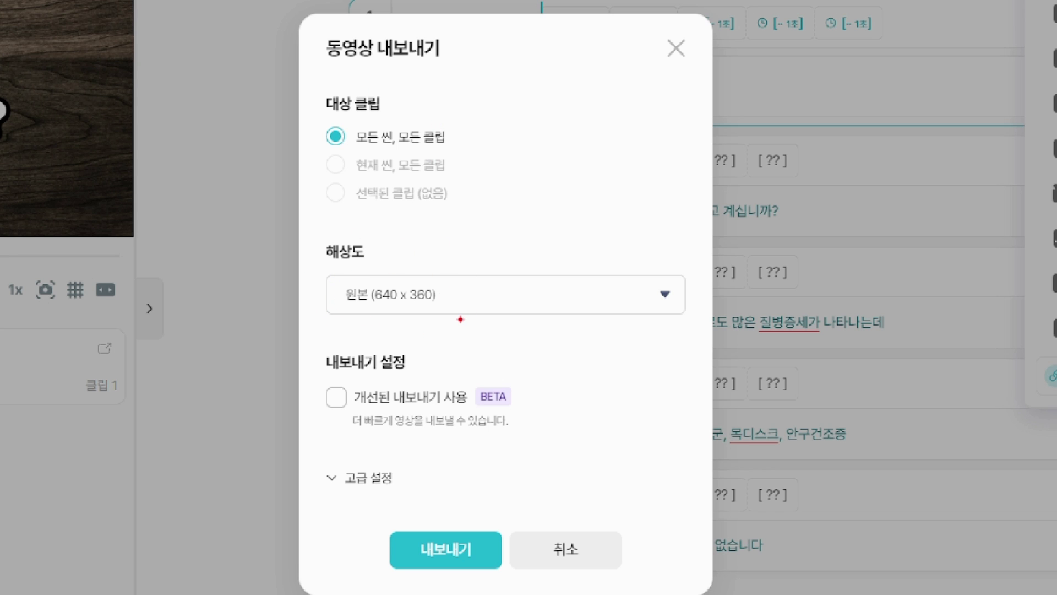
{"action": "left_click_drag", "start_coordinate": [368, 516], "coordinate": [512, 585]}
{"action": "mouse_move", "coordinate": [441, 487]}
{"action": "left_mouse_down"}
{"action": "mouse_move", "coordinate": [456, 519]}
{"action": "mouse_move", "coordinate": [483, 441]}
{"action": "left_mouse_up"}
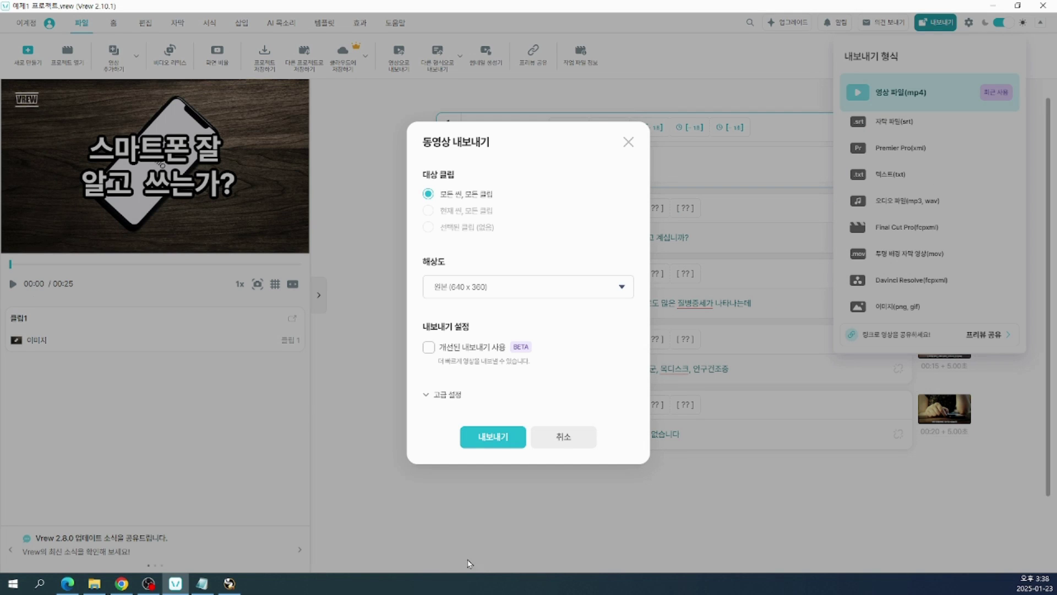
{"action": "left_click", "coordinate": [507, 438]}
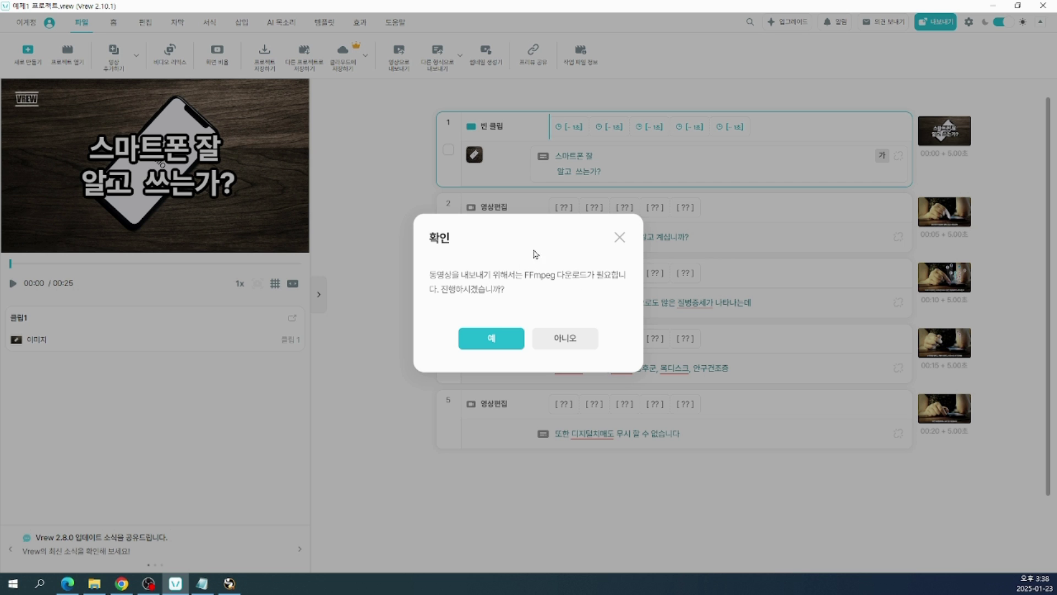
{"action": "left_click", "coordinate": [503, 344]}
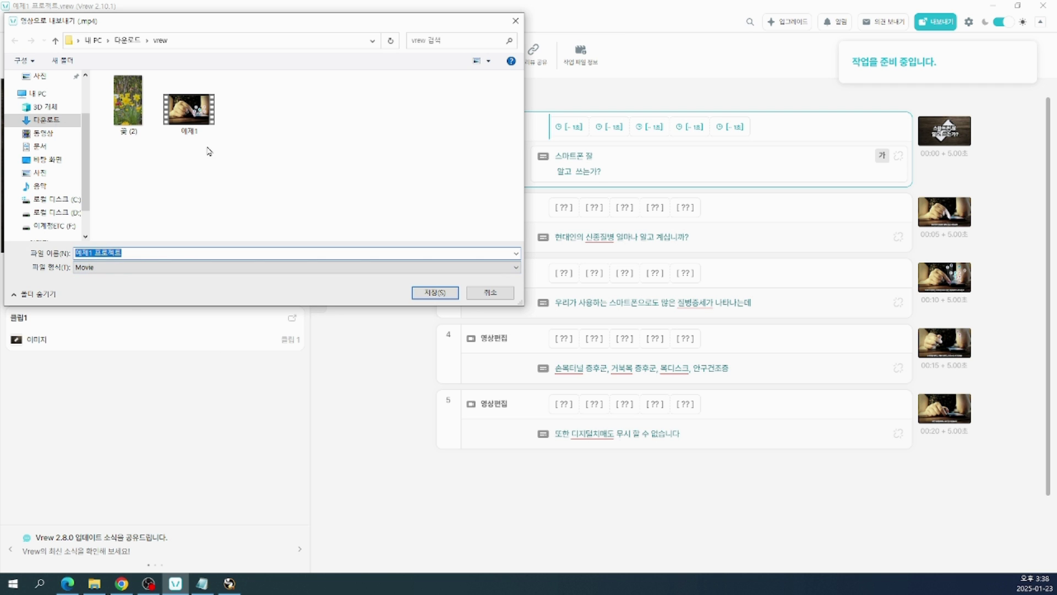
Step: Name the exported video "예제1 동영상" and save it as a Movie file in the vrew folder
{"action": "left_click_drag", "start_coordinate": [290, 24], "coordinate": [386, 96]}
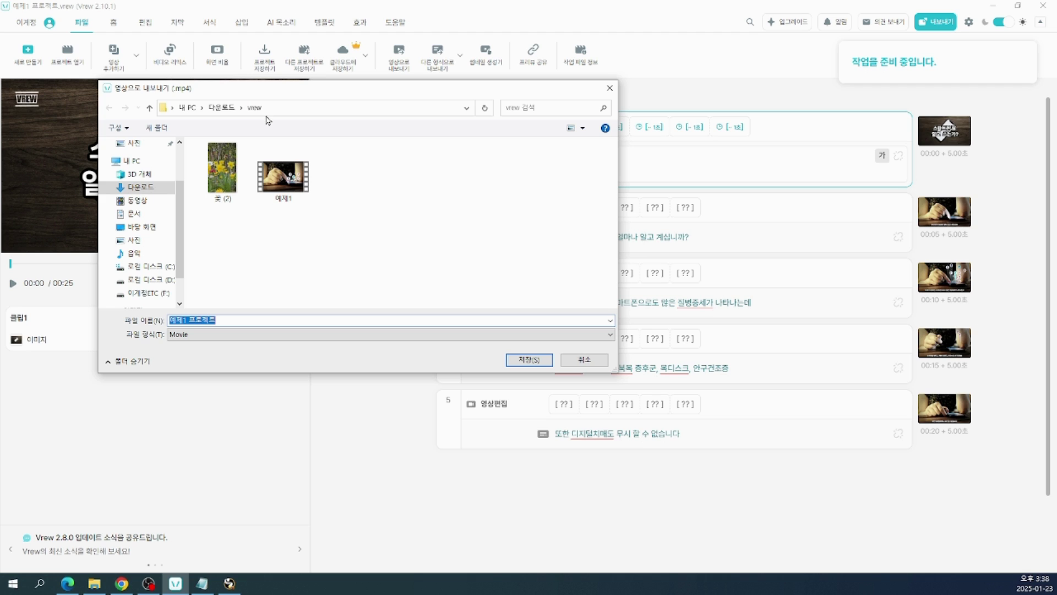
{"action": "left_click", "coordinate": [239, 322]}
{"action": "key", "text": "BackSpace"}
{"action": "key", "text": "BackSpace"}
{"action": "key", "text": "BackSpace"}
{"action": "key", "text": "BackSpace"}
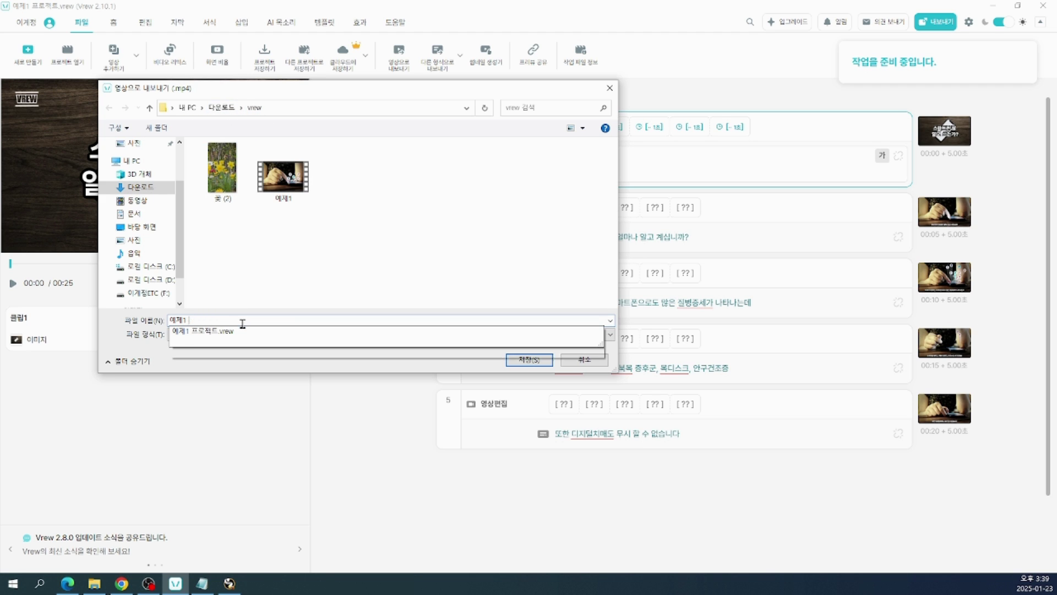
{"action": "type", "text": "ehdd"}
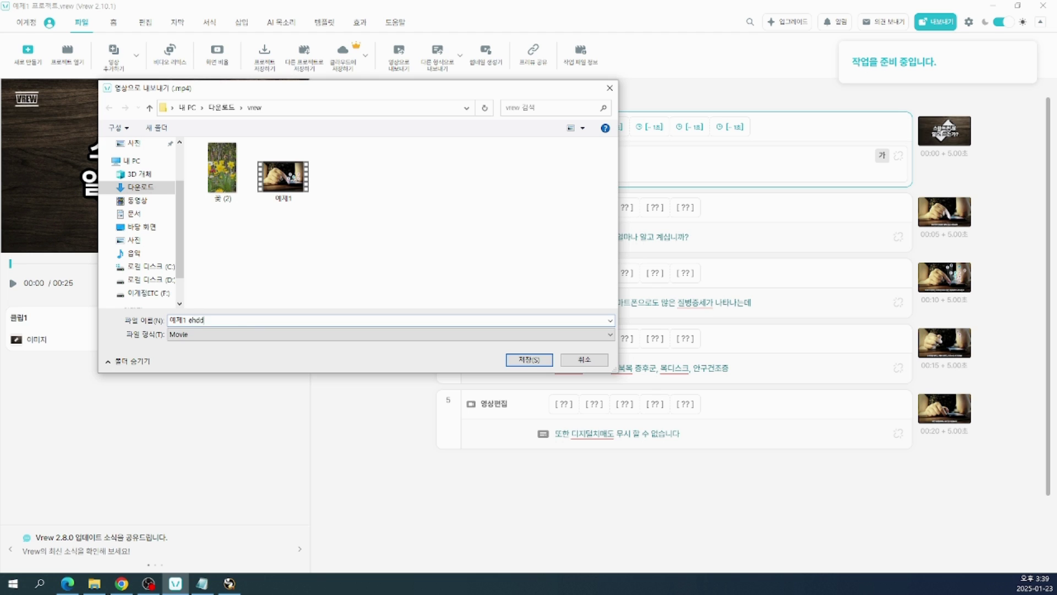
{"action": "key", "text": "BackSpace"}
{"action": "type", "text": "e"}
{"action": "key", "text": "BackSpace"}
{"action": "type", "text": "ehdduddt"}
{"action": "left_click", "coordinate": [529, 360]}
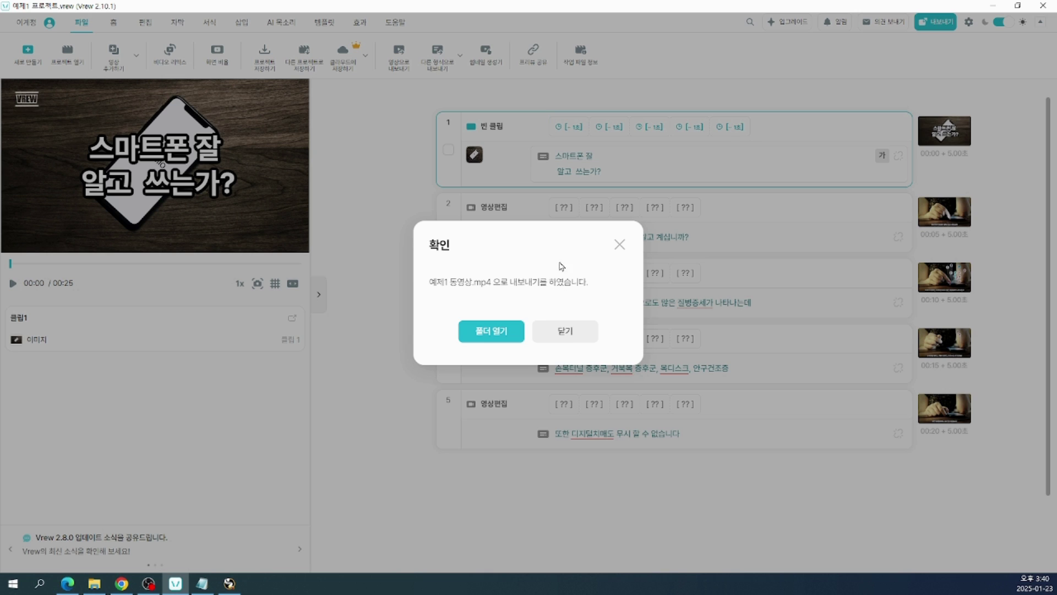
Step: Open the export folder, view its files as large thumbnails in a maximized window, and close it
{"action": "left_click", "coordinate": [490, 336]}
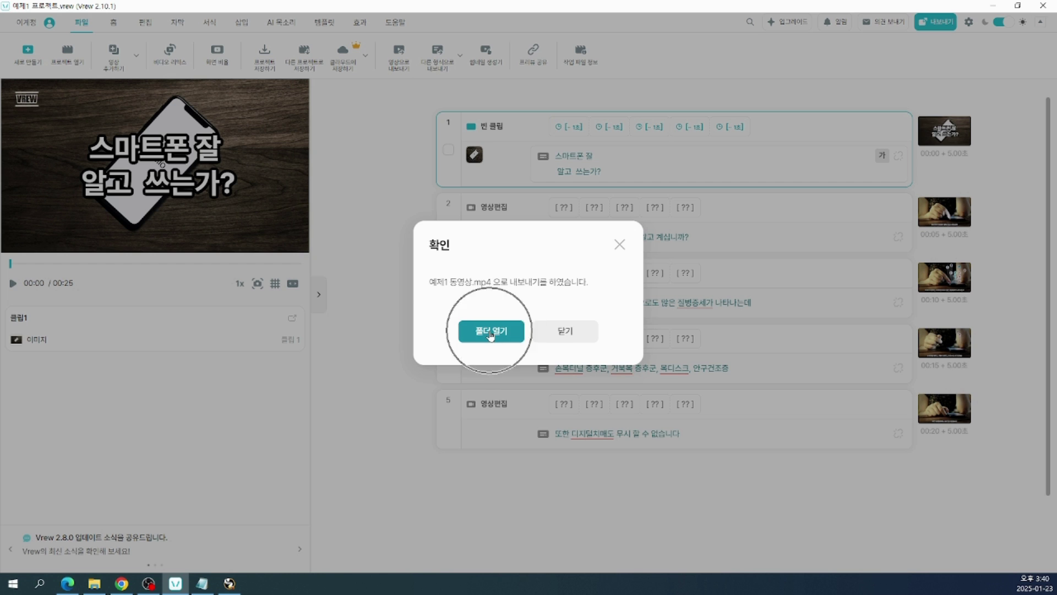
{"action": "left_click", "coordinate": [491, 336]}
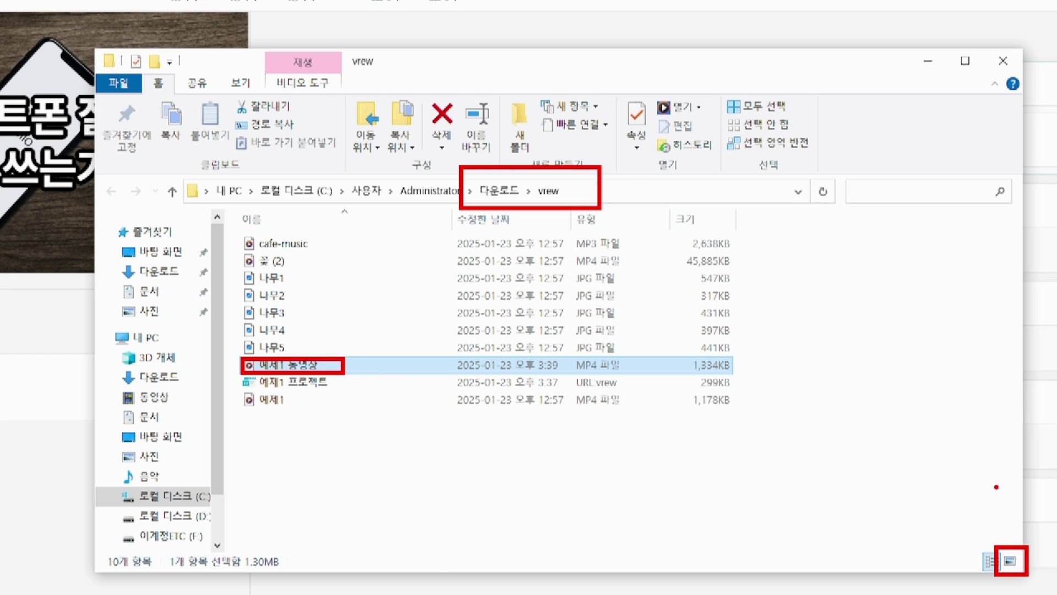
{"action": "mouse_move", "coordinate": [996, 487]}
{"action": "left_mouse_down"}
{"action": "mouse_move", "coordinate": [1009, 529]}
{"action": "mouse_move", "coordinate": [1013, 508]}
{"action": "left_mouse_up"}
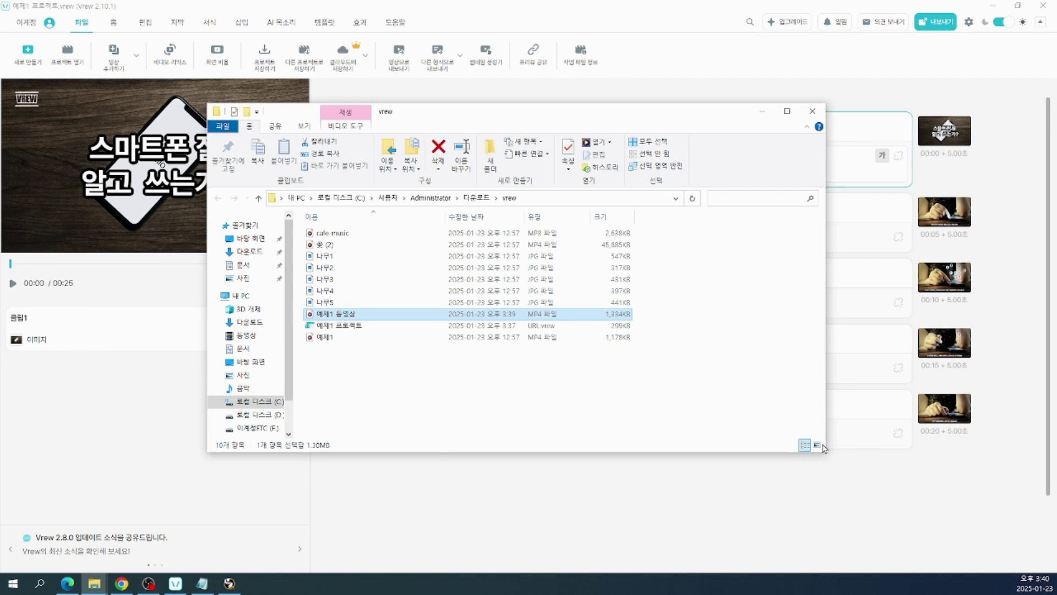
{"action": "left_click", "coordinate": [1011, 562]}
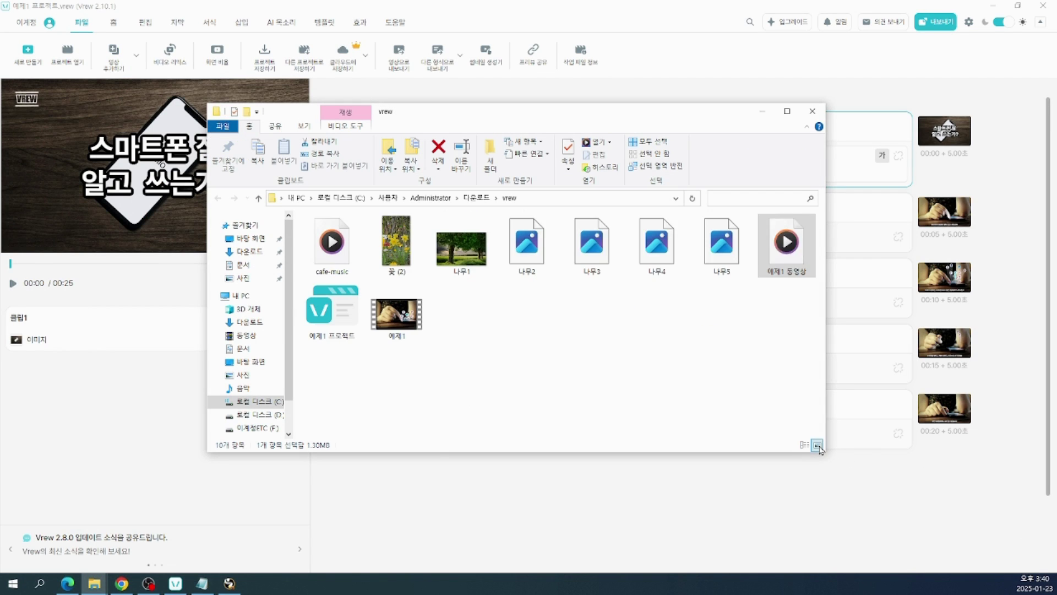
{"action": "left_click", "coordinate": [787, 111]}
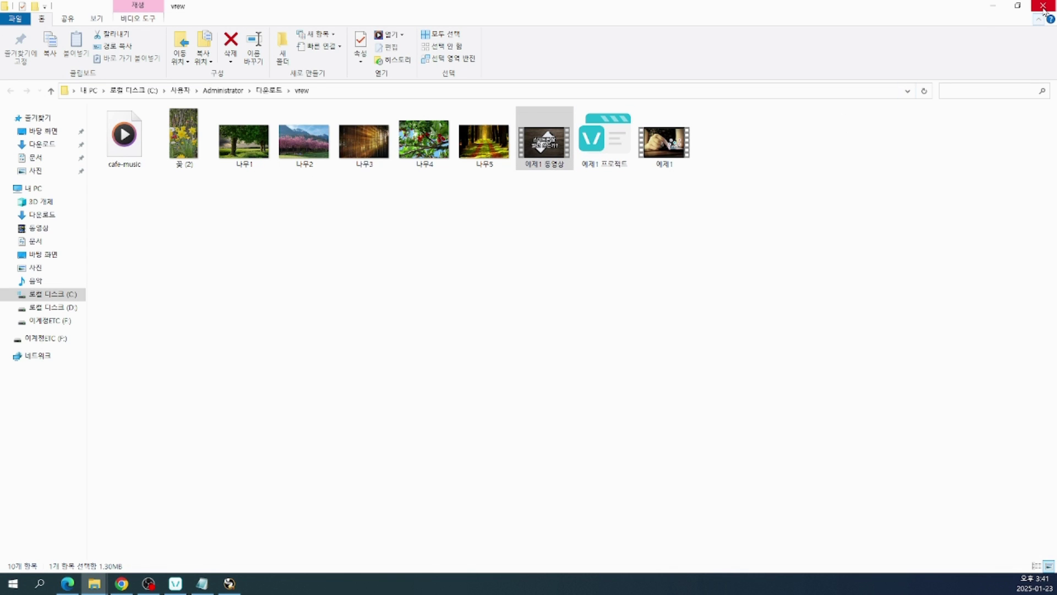
{"action": "left_click", "coordinate": [1042, 6]}
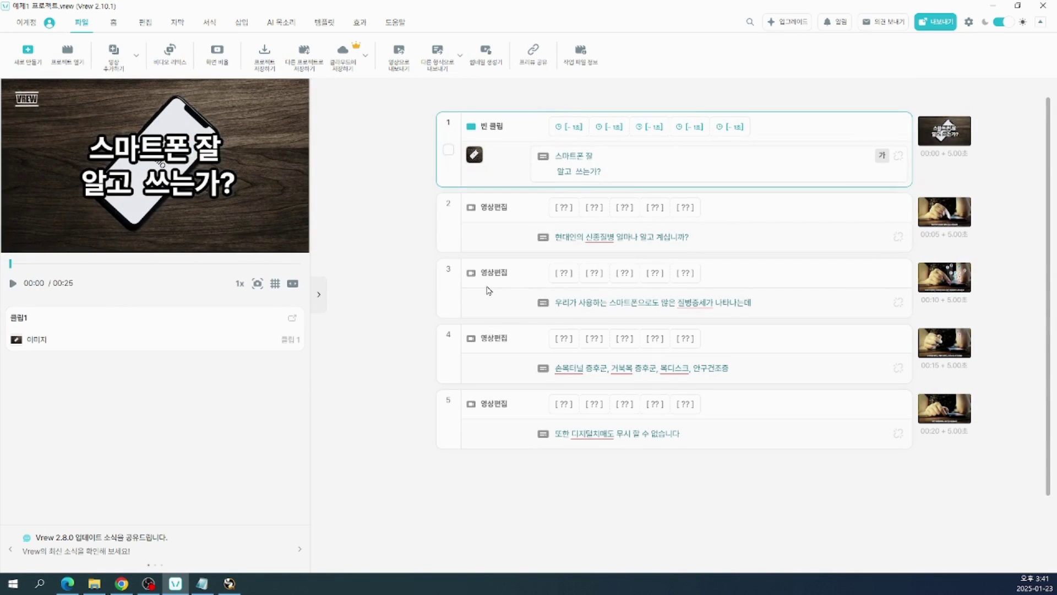